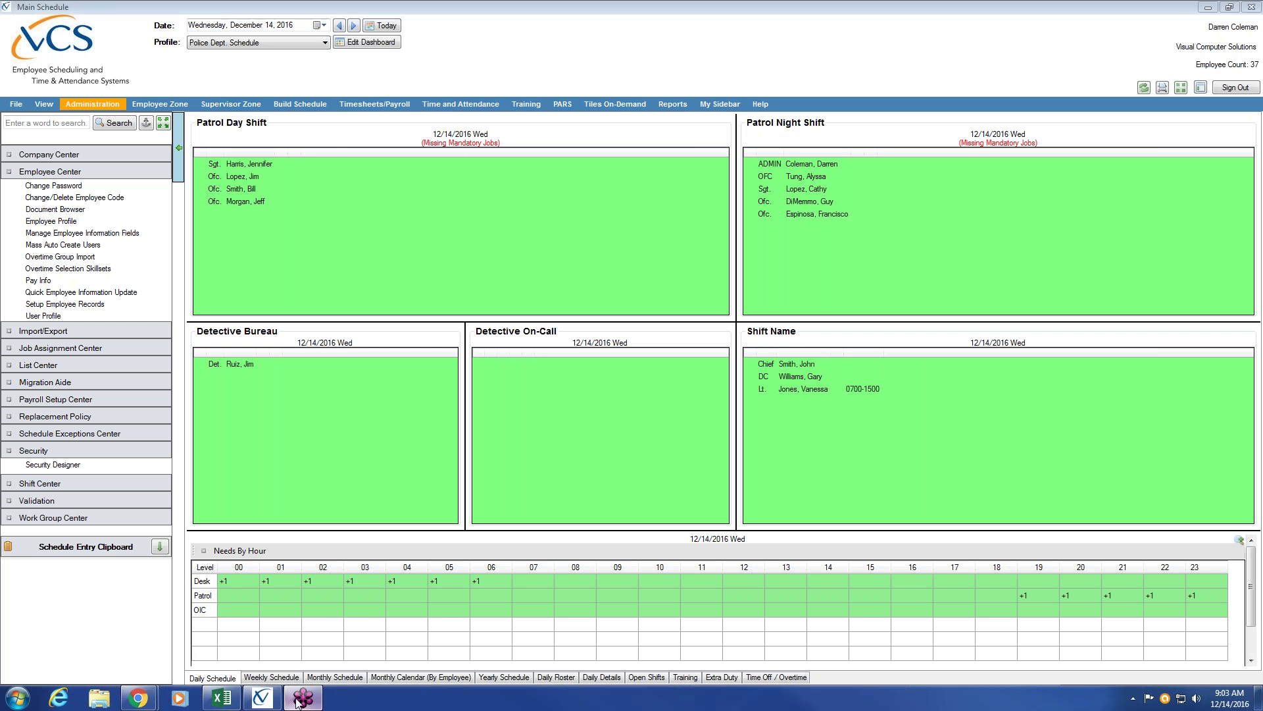
Switch from the VCS Main Schedule to the Basic Setup Training Catalog in the browser.
{"action": "mouse_move", "coordinate": [303, 699]}
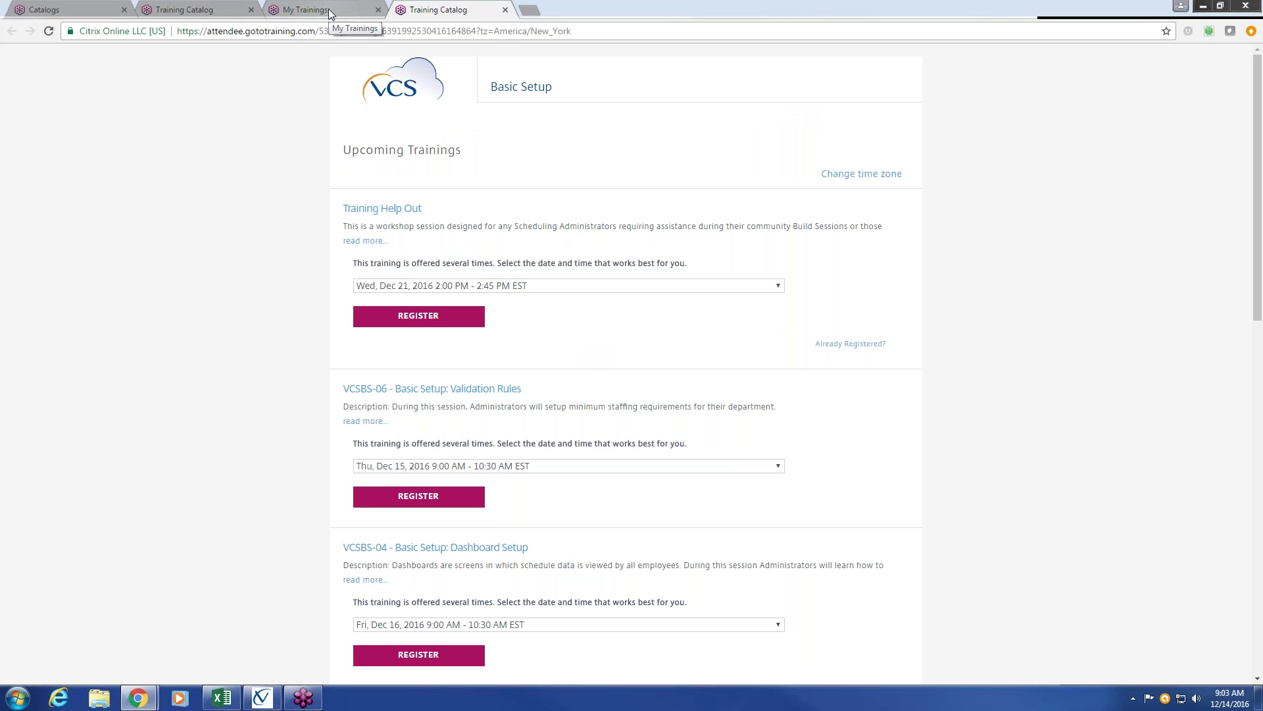
Open the second Training Catalog tab showing the Basic Training sessions.
{"action": "left_click", "coordinate": [215, 9]}
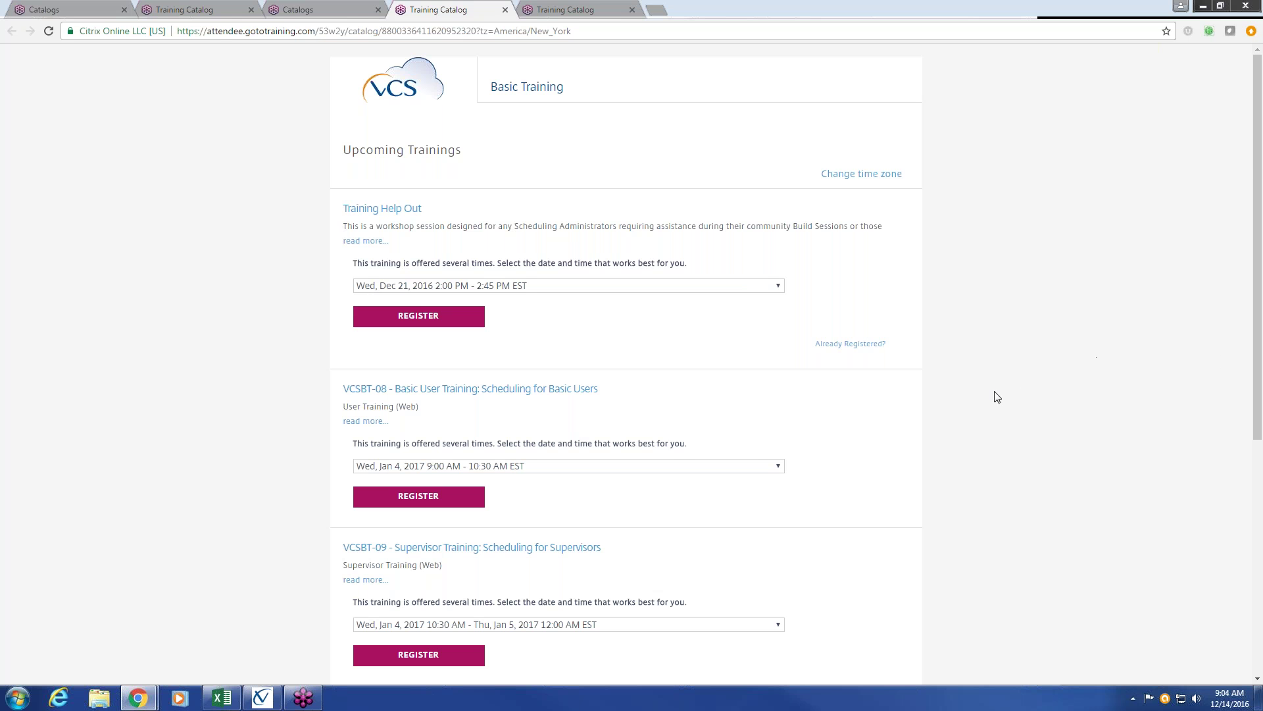
{"action": "scroll", "coordinate": [429, 235], "scroll_direction": "down", "scroll_amount": 3}
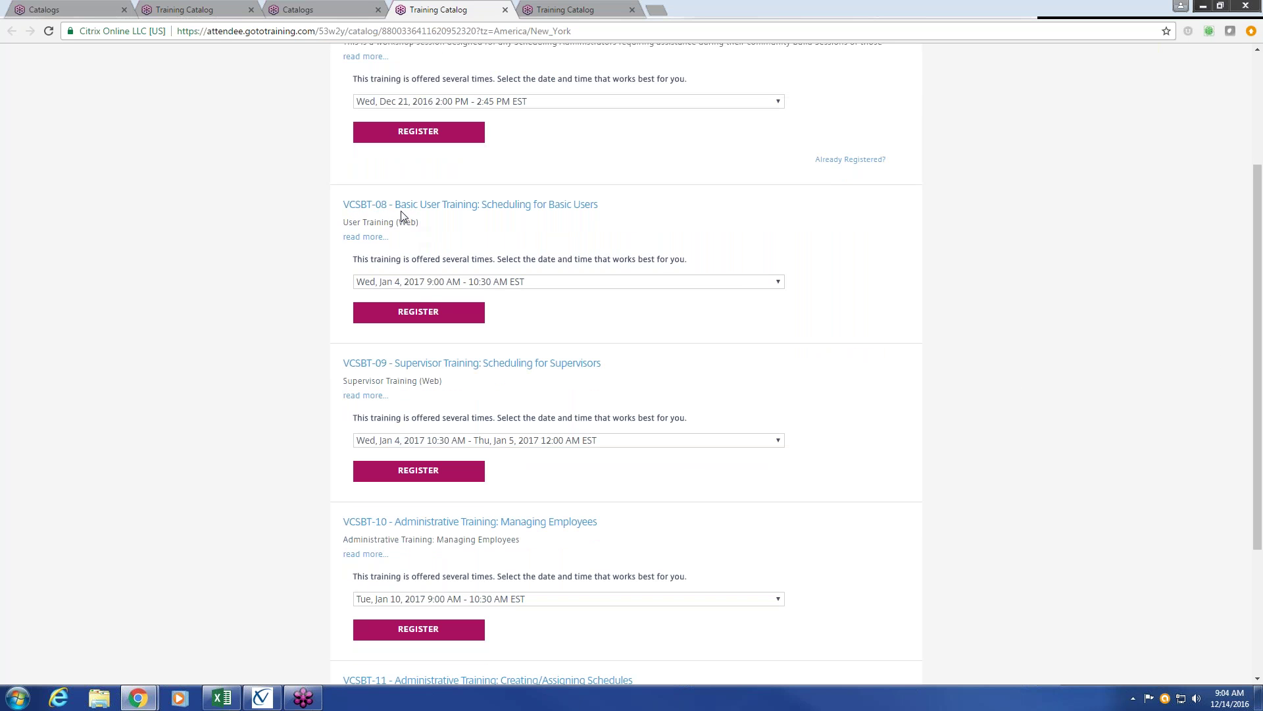
{"action": "scroll", "coordinate": [460, 359], "scroll_direction": "down", "scroll_amount": 1}
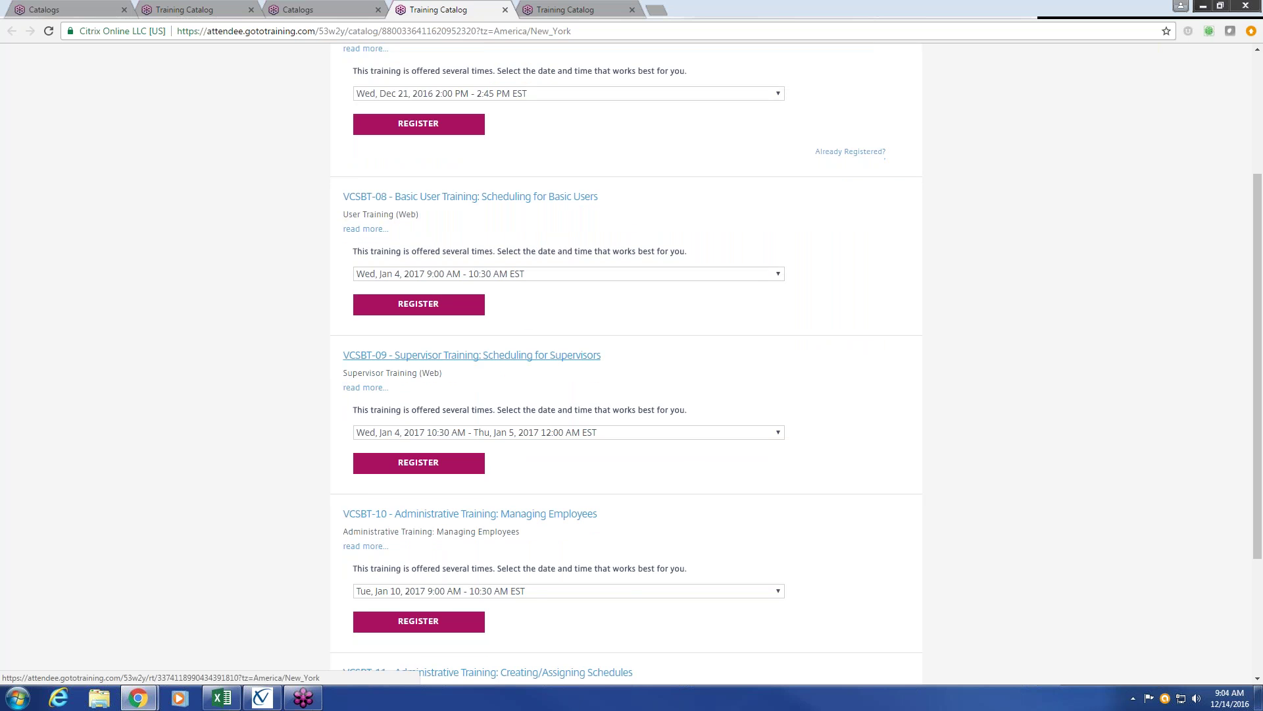
{"action": "scroll", "coordinate": [487, 355], "scroll_direction": "down", "scroll_amount": 1}
{"action": "scroll", "coordinate": [546, 351], "scroll_direction": "up", "scroll_amount": 1}
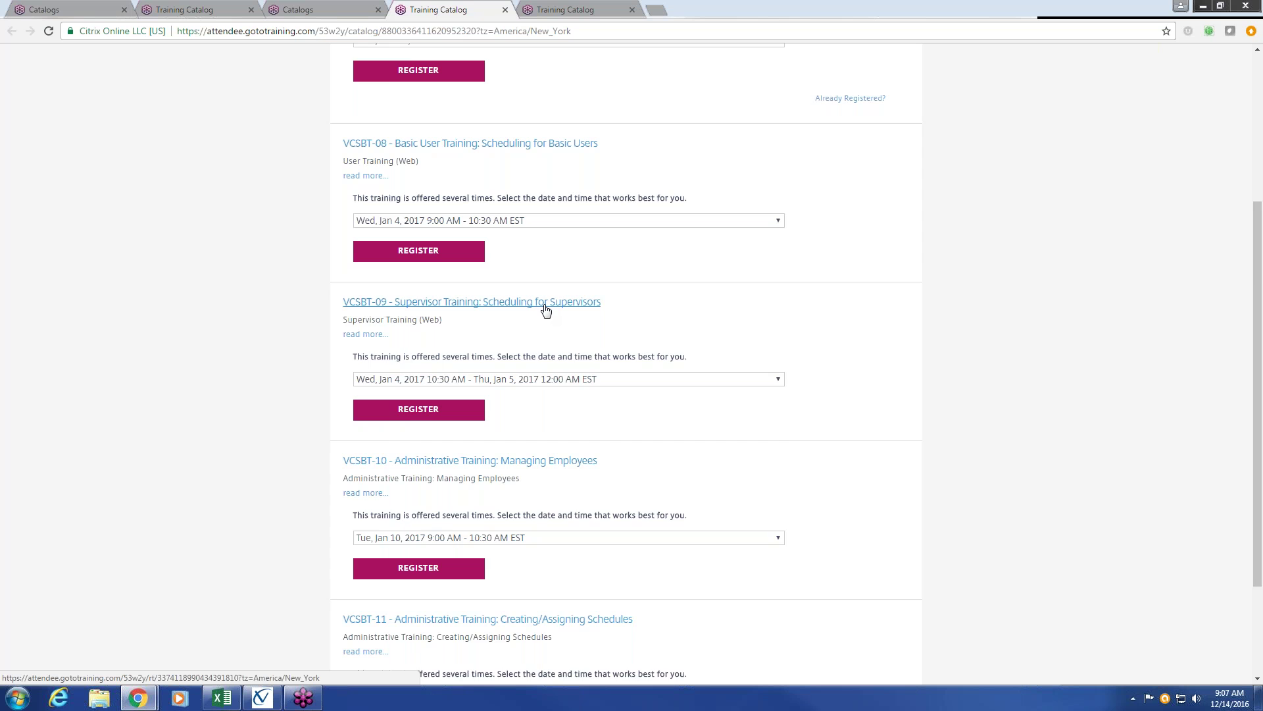
Scroll the Basic Training catalog to the Training Help Out, VCSBT-08 and VCSBT-09 sessions.
{"action": "scroll", "coordinate": [598, 415], "scroll_direction": "down", "scroll_amount": 3}
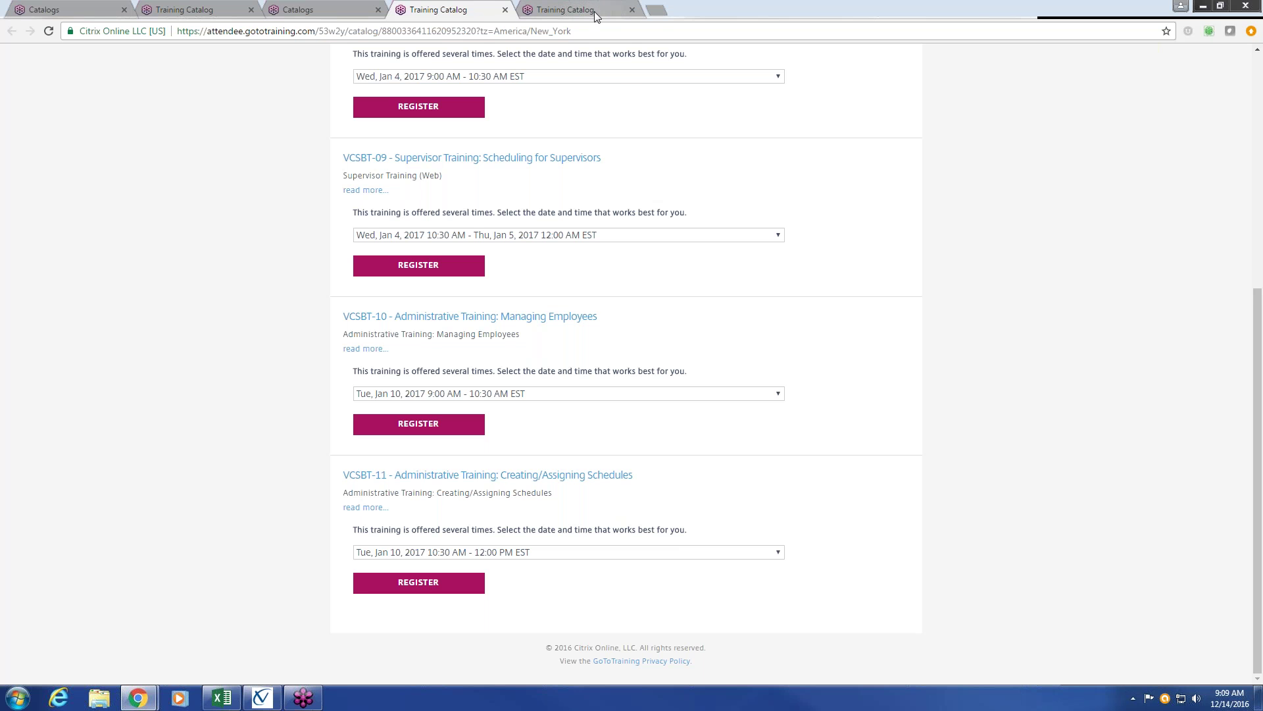
{"action": "scroll", "coordinate": [814, 341], "scroll_direction": "up", "scroll_amount": 6}
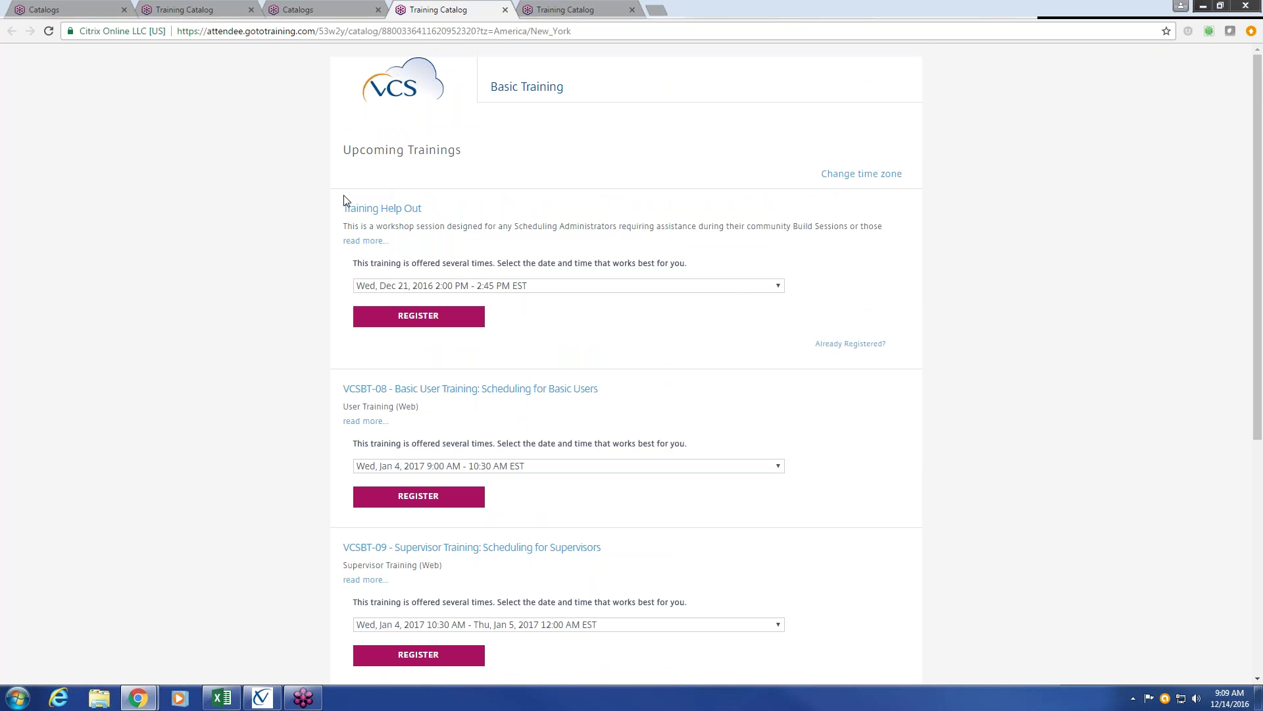
{"action": "scroll", "coordinate": [720, 511], "scroll_direction": "down", "scroll_amount": 1}
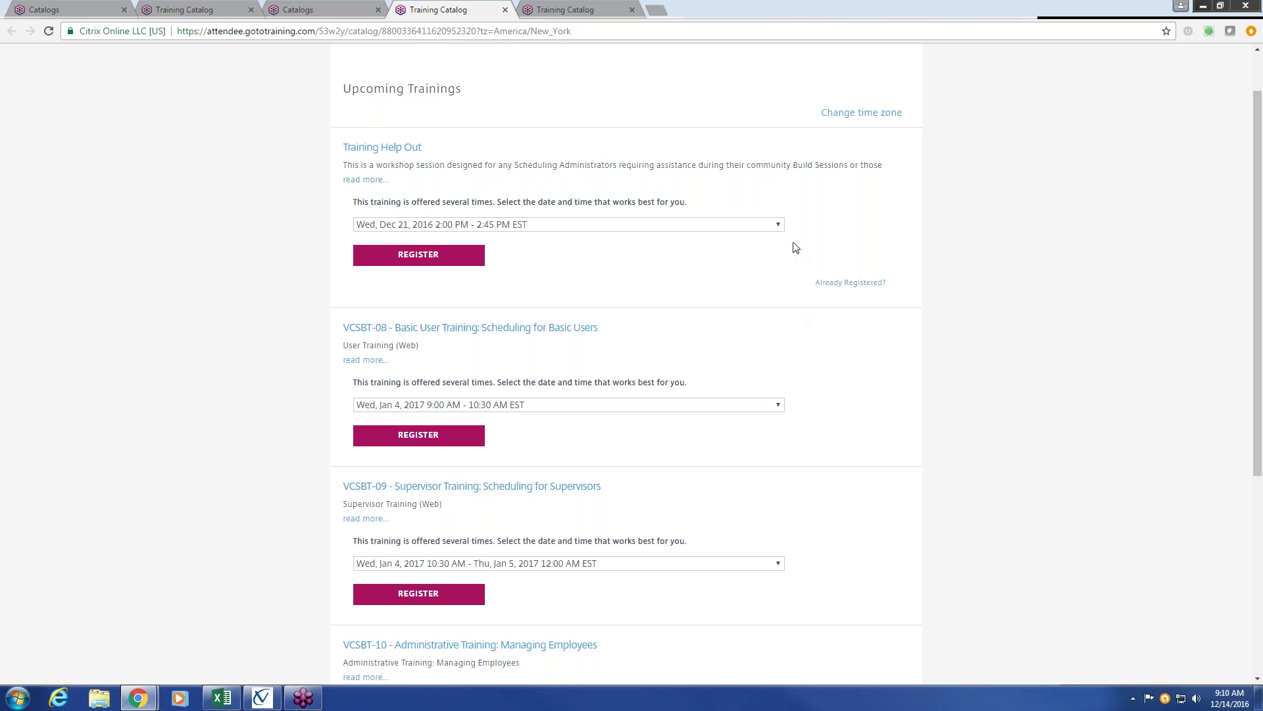
{"action": "left_click", "coordinate": [778, 227]}
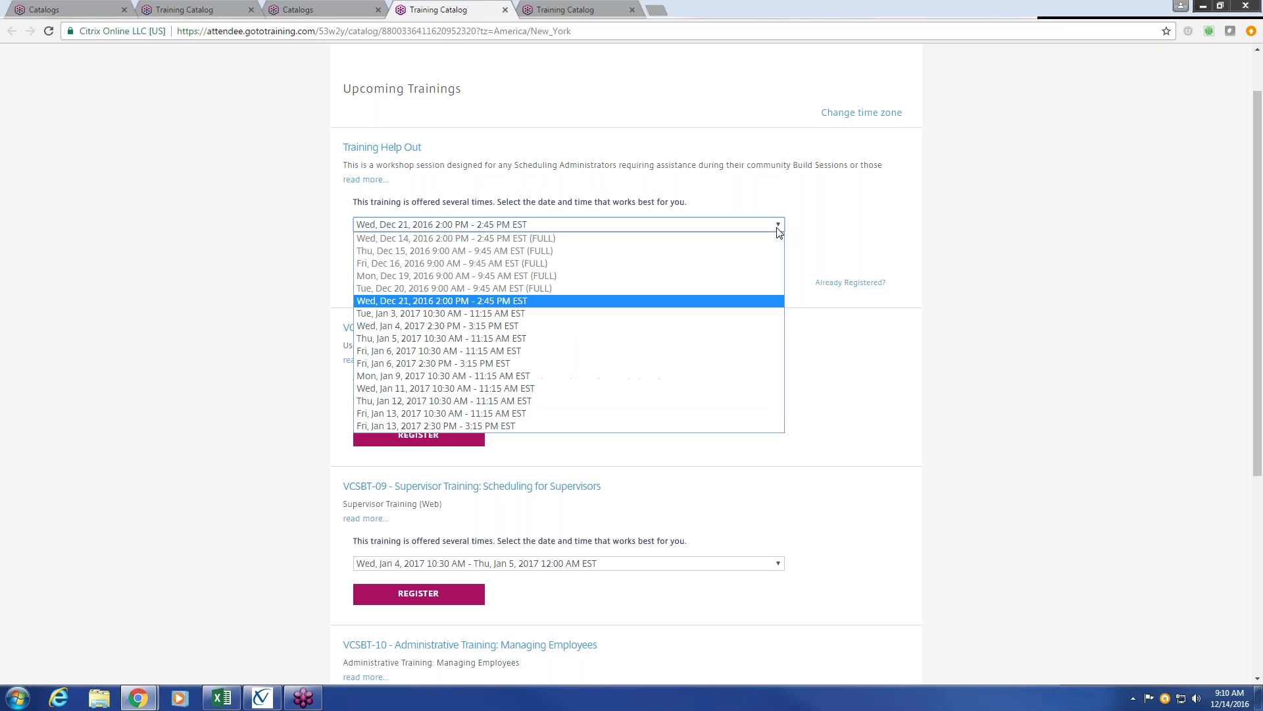
{"action": "left_click", "coordinate": [828, 224]}
{"action": "left_click", "coordinate": [778, 406]}
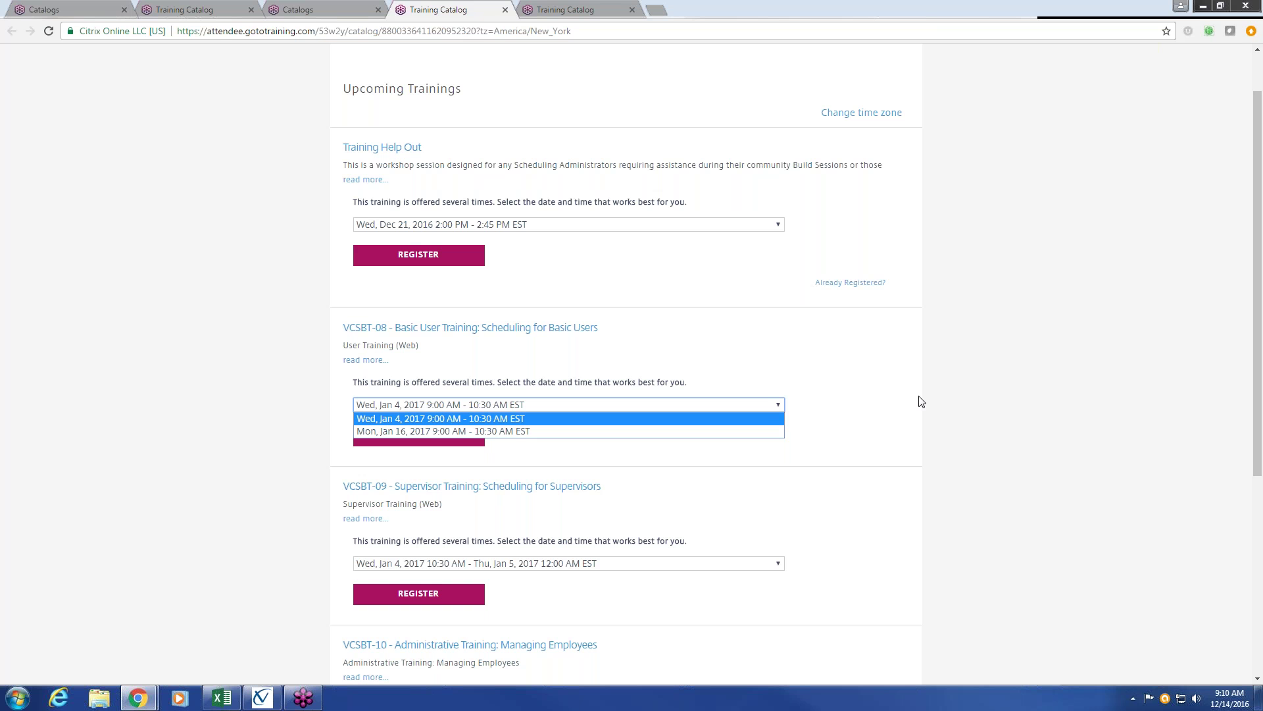
{"action": "scroll", "coordinate": [921, 402], "scroll_direction": "up", "scroll_amount": 1}
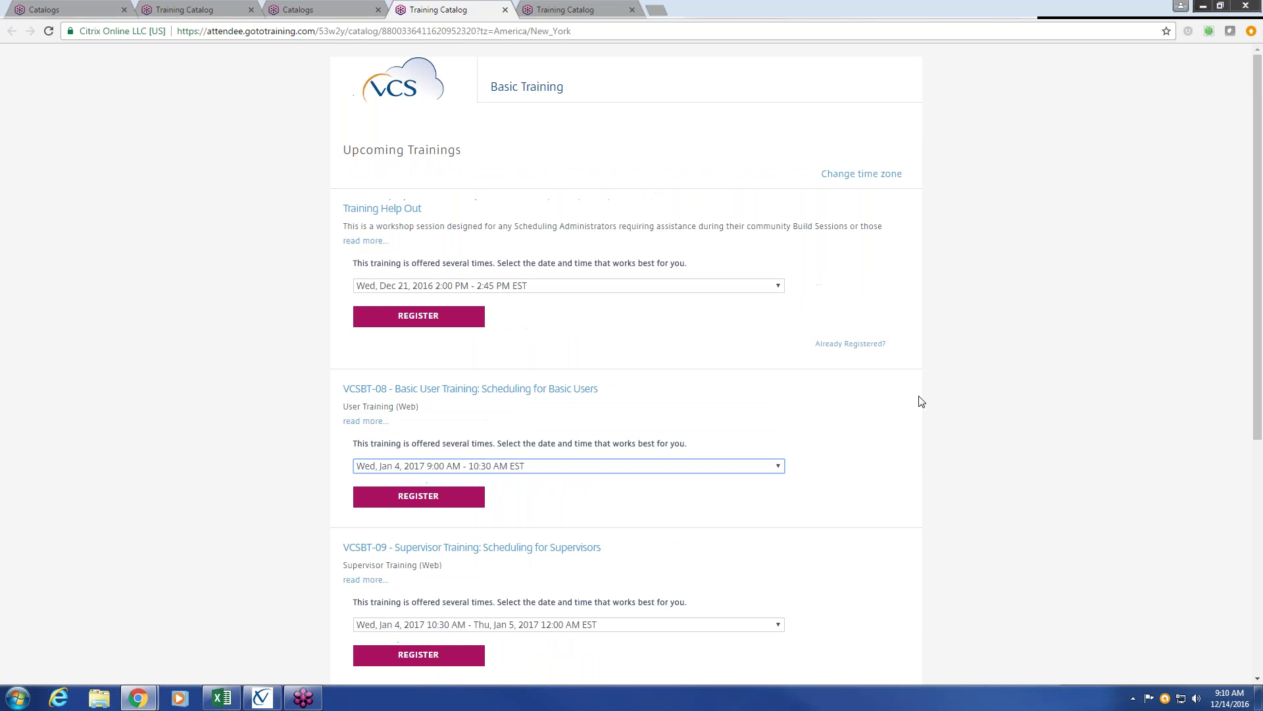
{"action": "left_click", "coordinate": [588, 11]}
{"action": "left_click", "coordinate": [204, 14]}
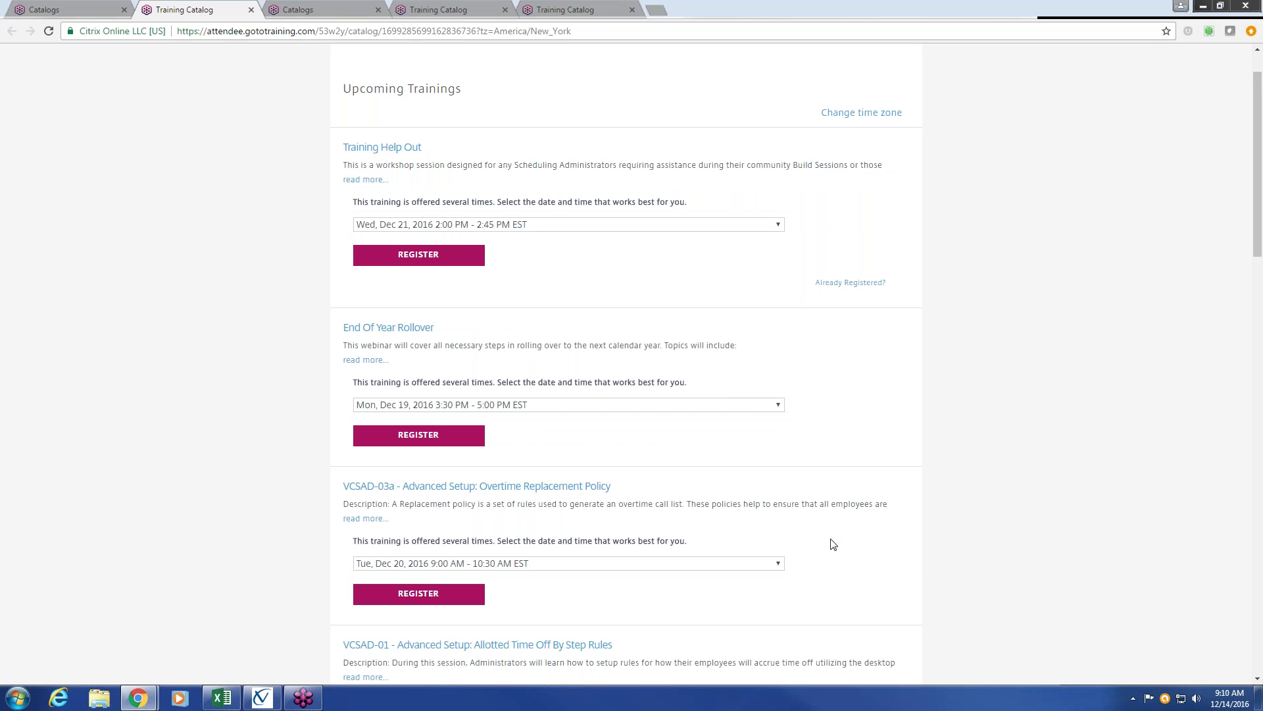
{"action": "scroll", "coordinate": [774, 534], "scroll_direction": "up", "scroll_amount": 1}
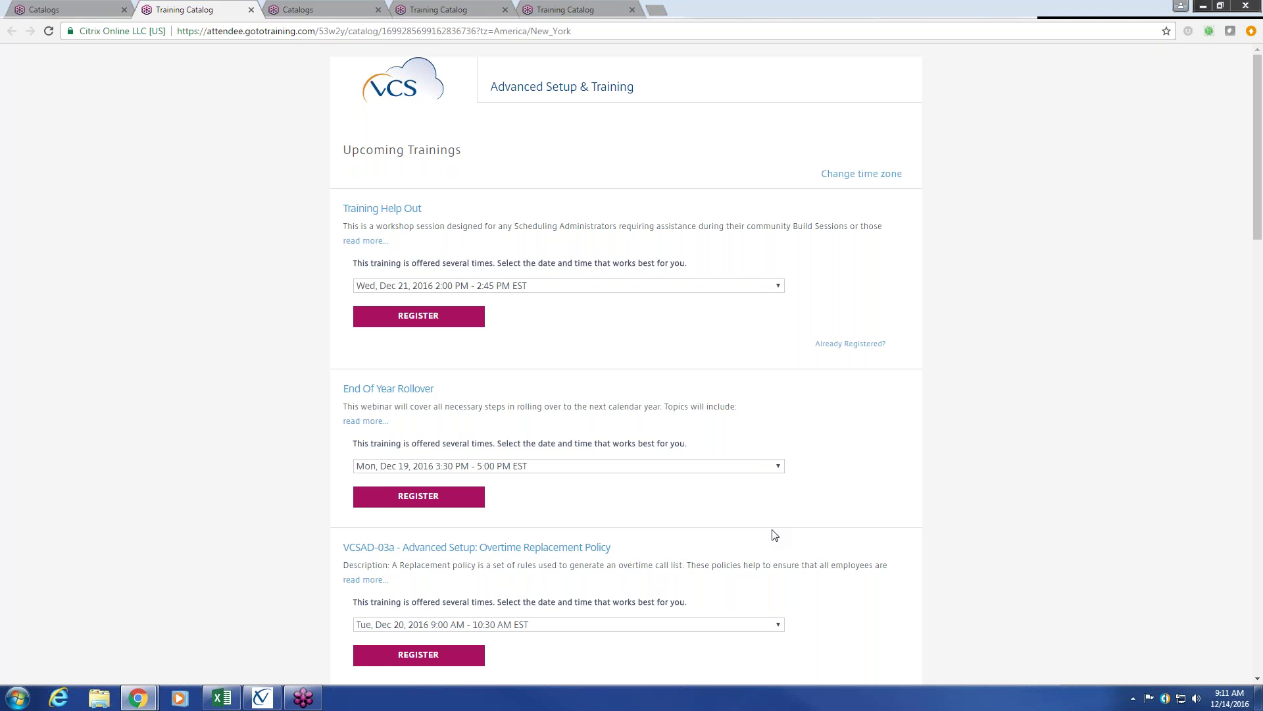
{"action": "scroll", "coordinate": [774, 534], "scroll_direction": "down", "scroll_amount": 3}
{"action": "scroll", "coordinate": [775, 534], "scroll_direction": "down", "scroll_amount": 7}
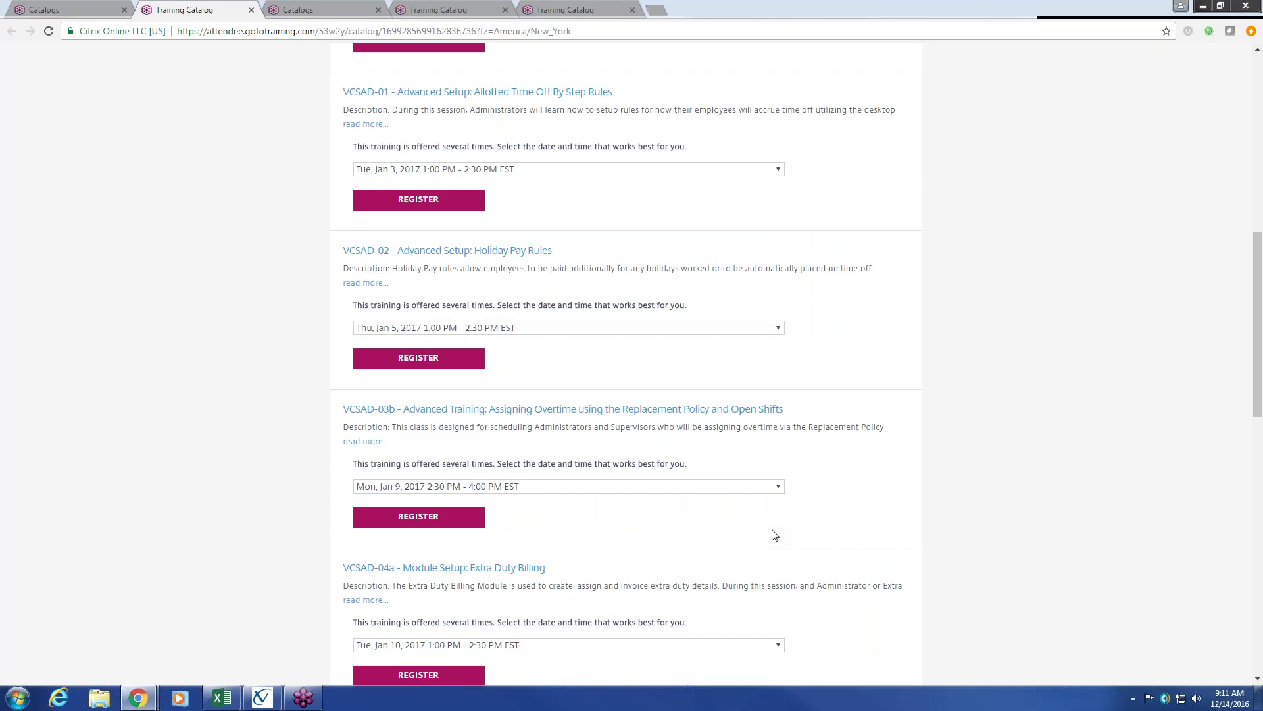
{"action": "scroll", "coordinate": [775, 535], "scroll_direction": "up", "scroll_amount": 6}
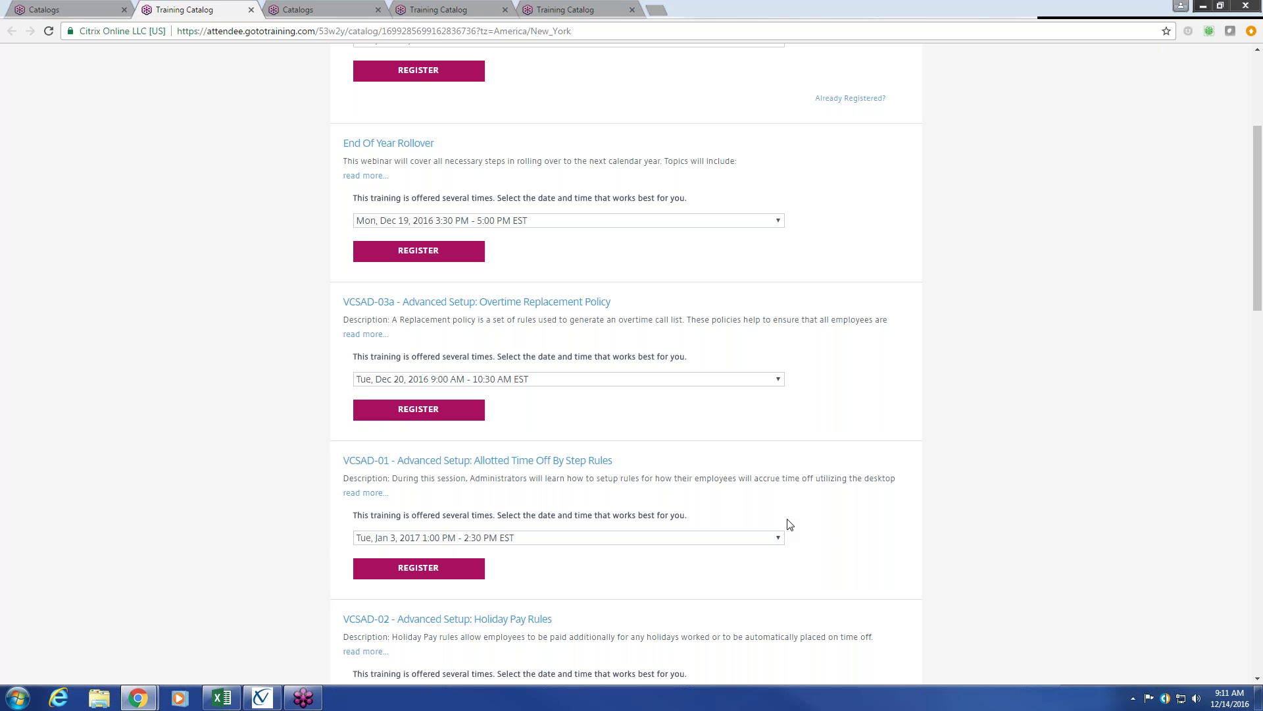
{"action": "scroll", "coordinate": [789, 523], "scroll_direction": "down", "scroll_amount": 3}
{"action": "scroll", "coordinate": [790, 524], "scroll_direction": "down", "scroll_amount": 5}
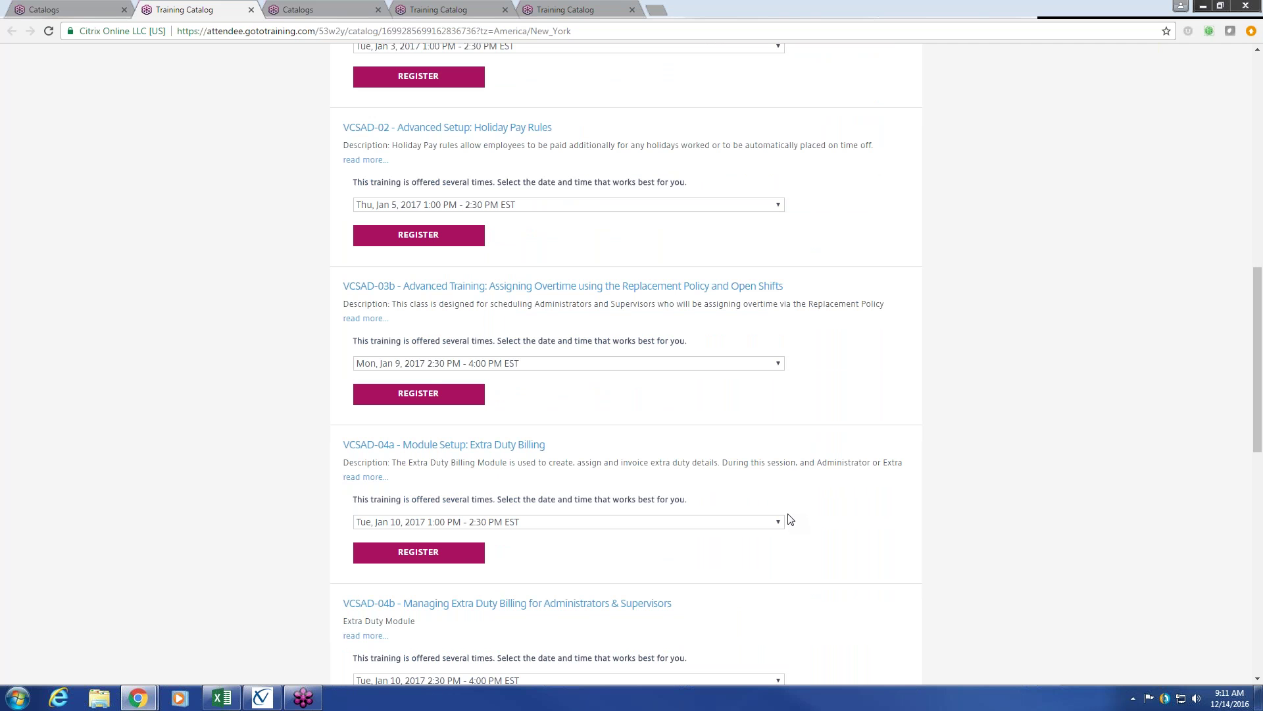
{"action": "scroll", "coordinate": [790, 520], "scroll_direction": "up", "scroll_amount": 2}
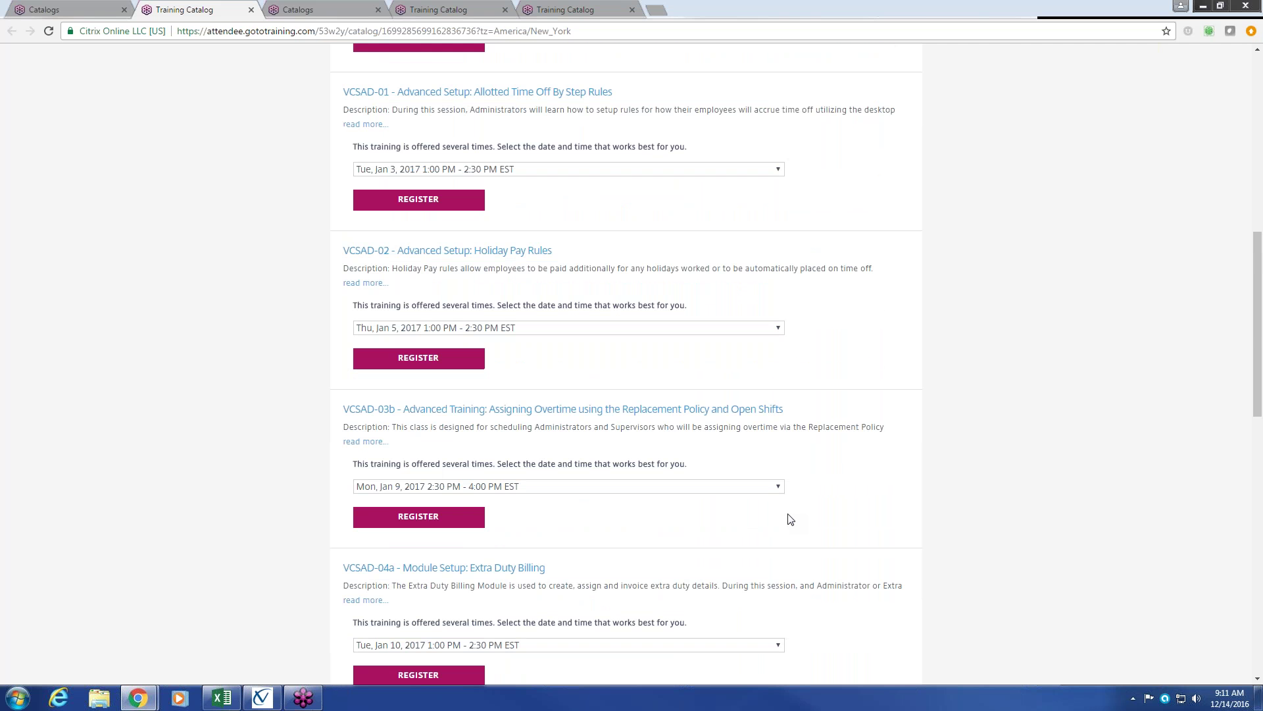
{"action": "scroll", "coordinate": [790, 519], "scroll_direction": "down", "scroll_amount": 8}
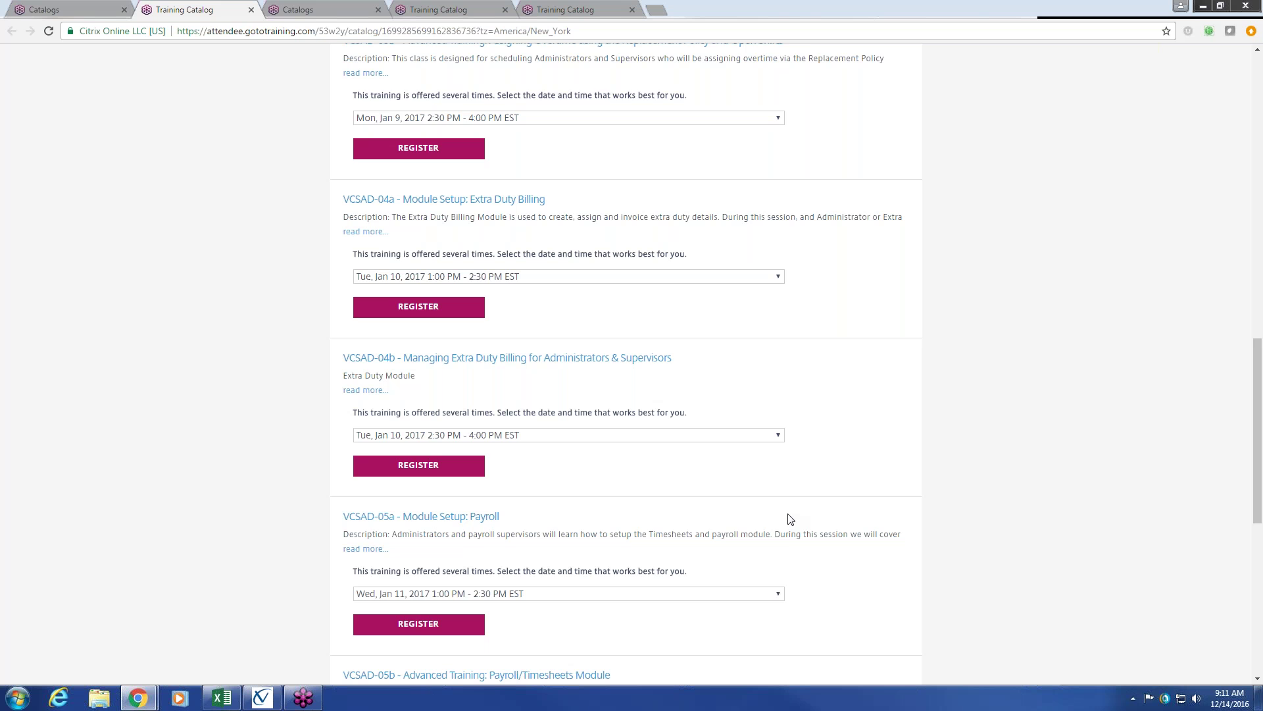
{"action": "scroll", "coordinate": [790, 520], "scroll_direction": "down", "scroll_amount": 3}
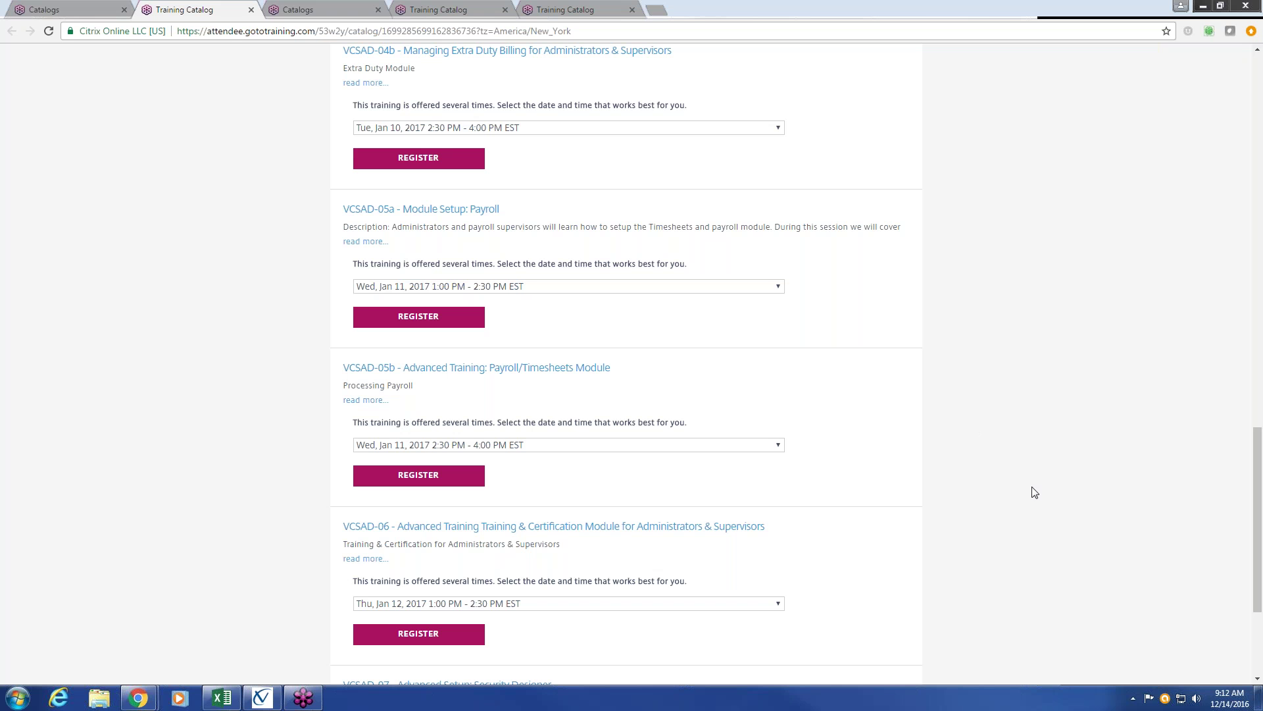
{"action": "scroll", "coordinate": [1009, 487], "scroll_direction": "up", "scroll_amount": 6}
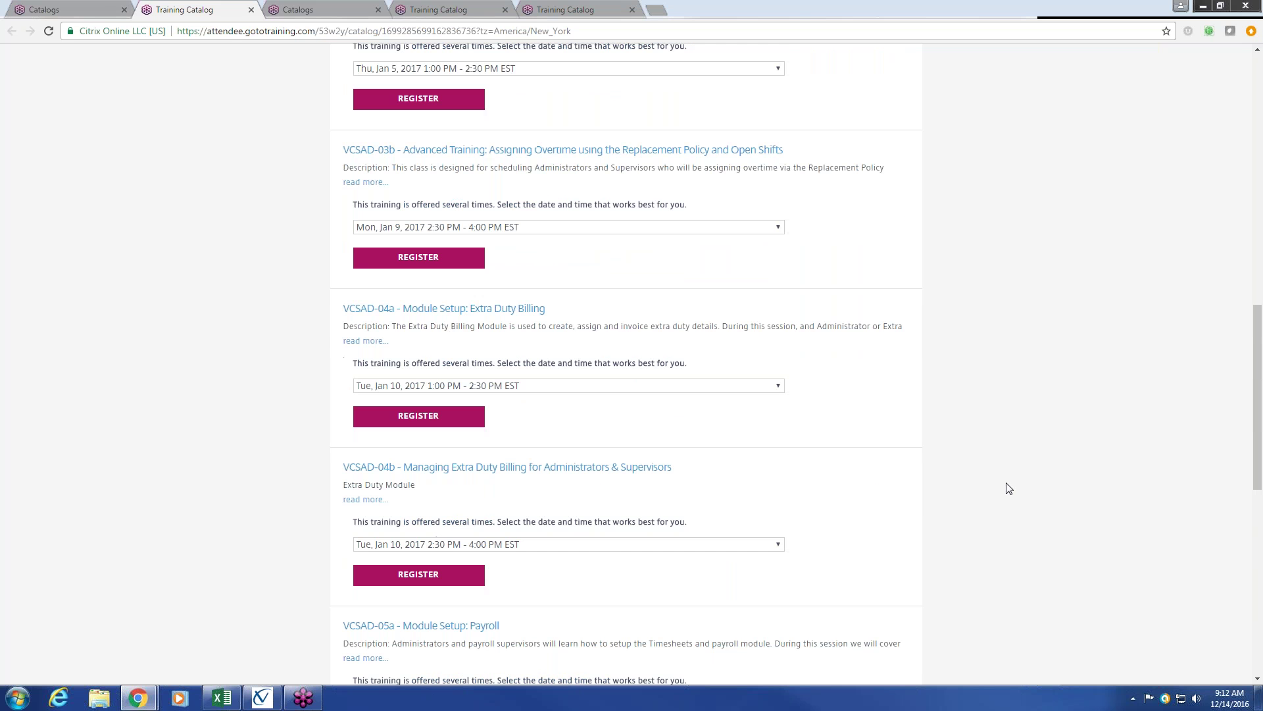
{"action": "scroll", "coordinate": [1009, 488], "scroll_direction": "up", "scroll_amount": 7}
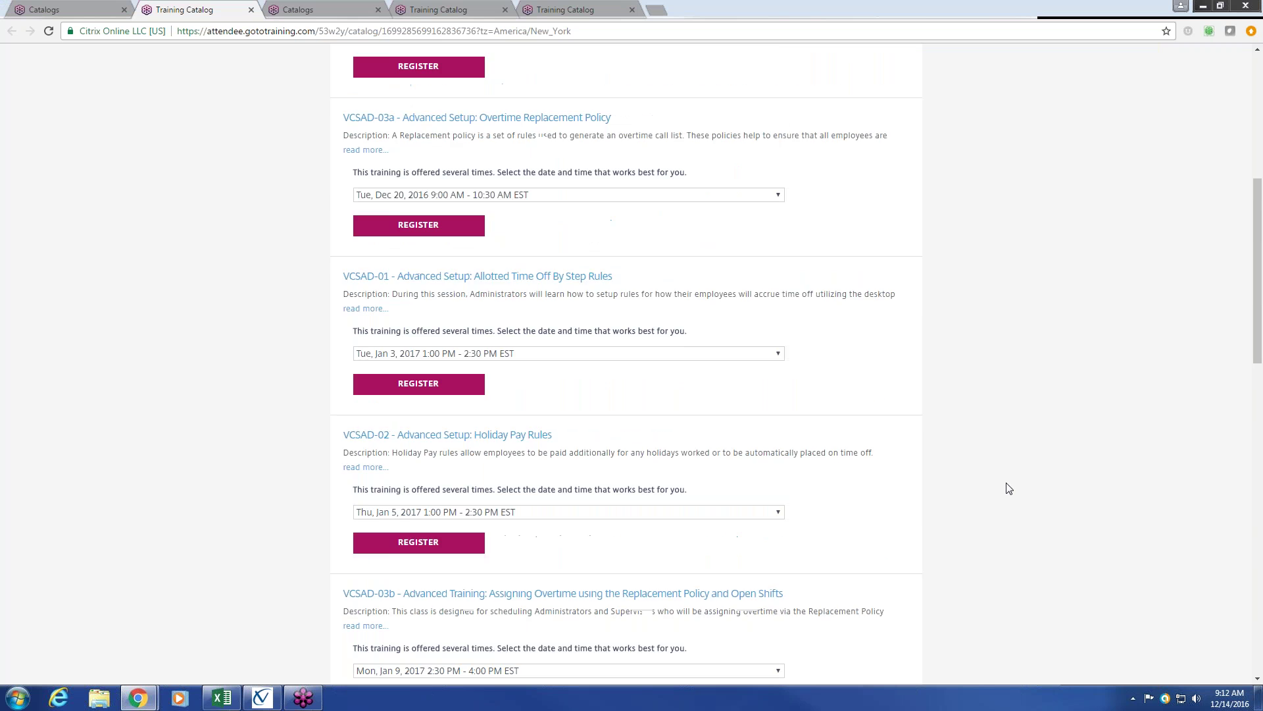
{"action": "scroll", "coordinate": [1009, 487], "scroll_direction": "up", "scroll_amount": 5}
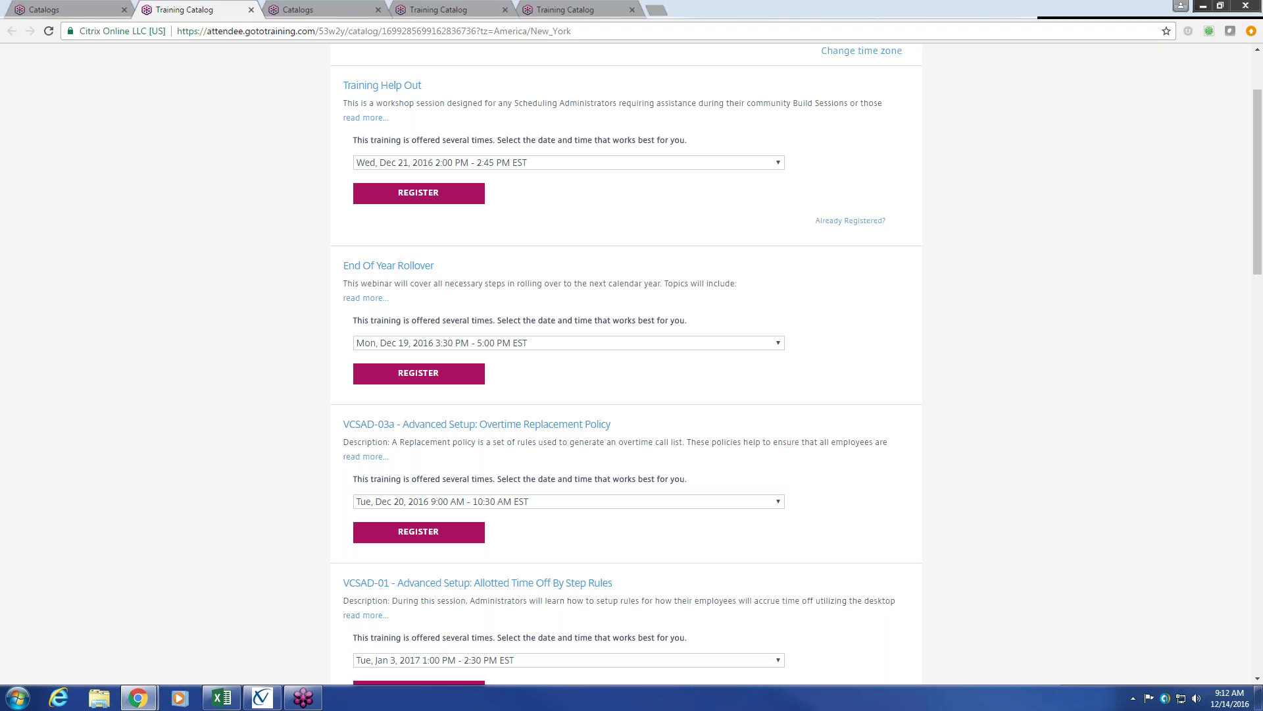
{"action": "scroll", "coordinate": [625, 362], "scroll_direction": "up", "scroll_amount": 2}
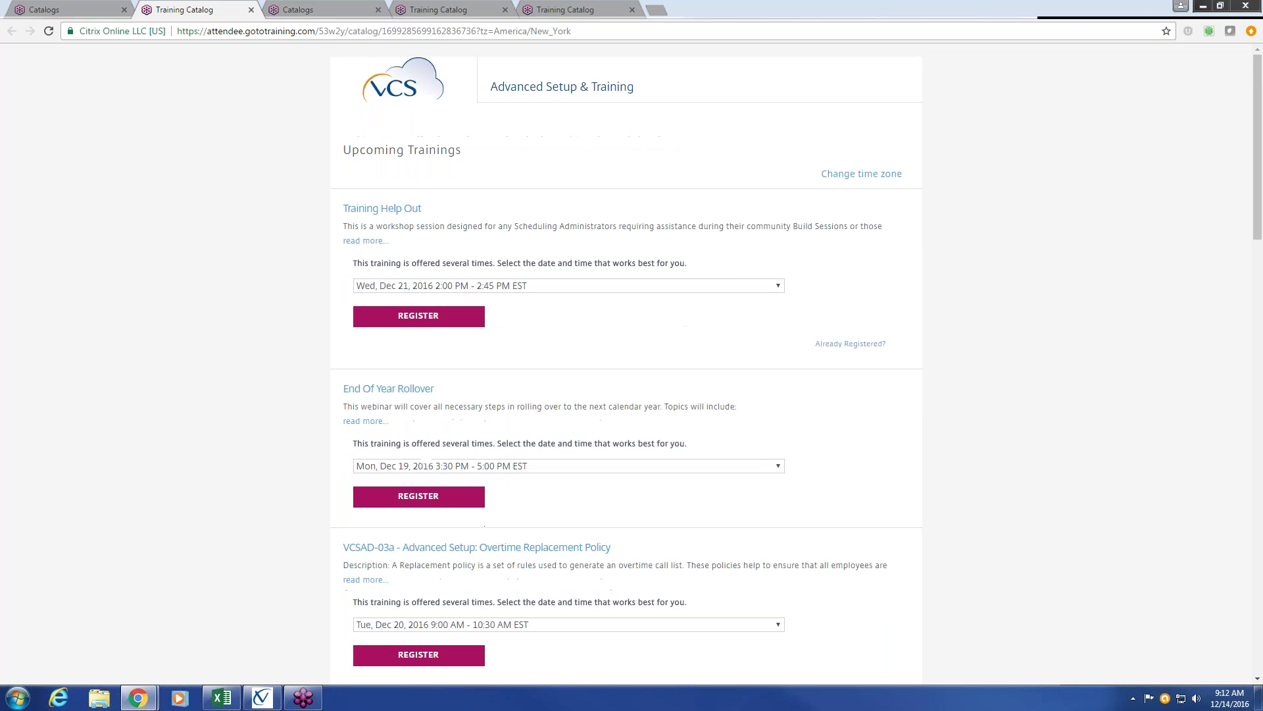
{"action": "scroll", "coordinate": [625, 362], "scroll_direction": "down", "scroll_amount": 5}
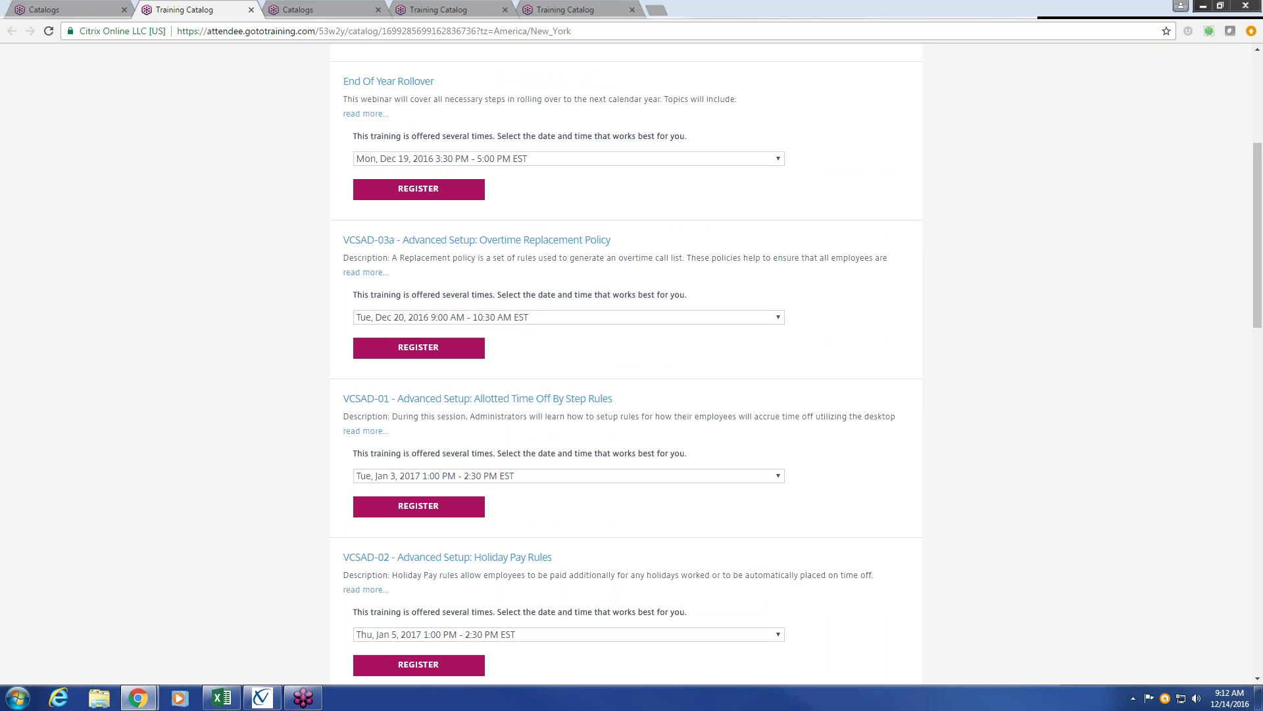
{"action": "scroll", "coordinate": [626, 362], "scroll_direction": "up", "scroll_amount": 5}
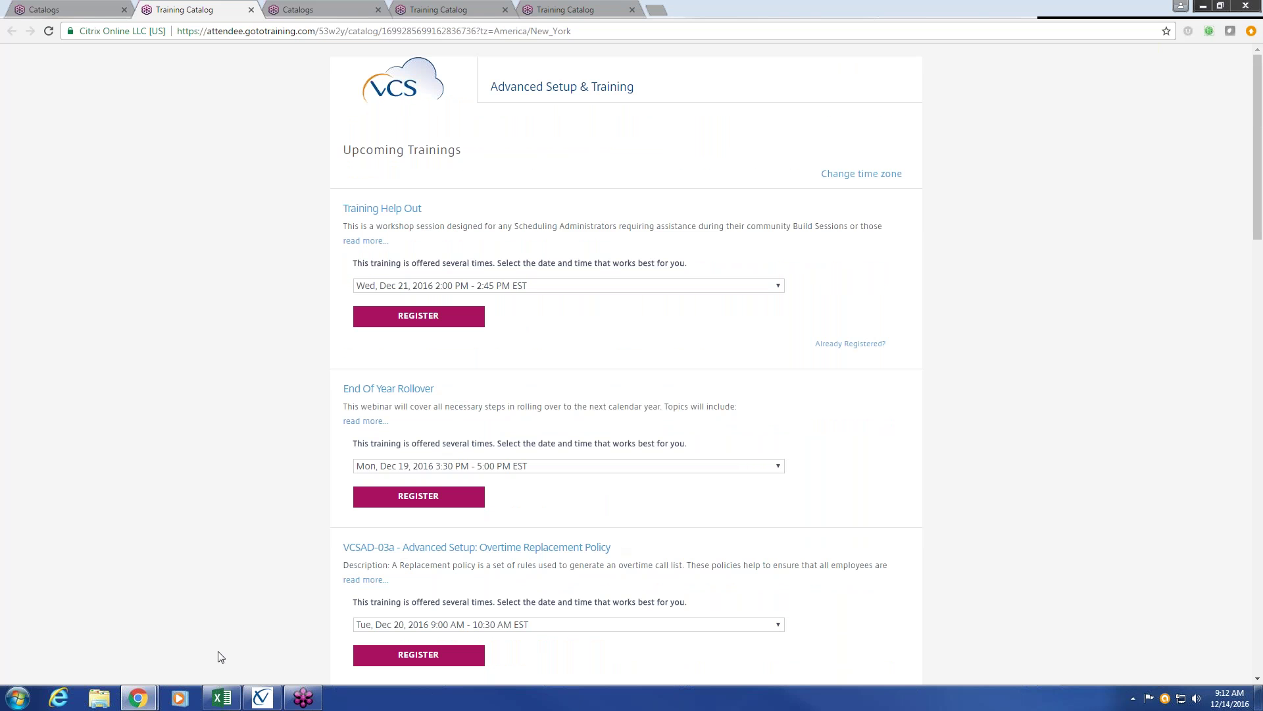
{"action": "mouse_move", "coordinate": [137, 700]}
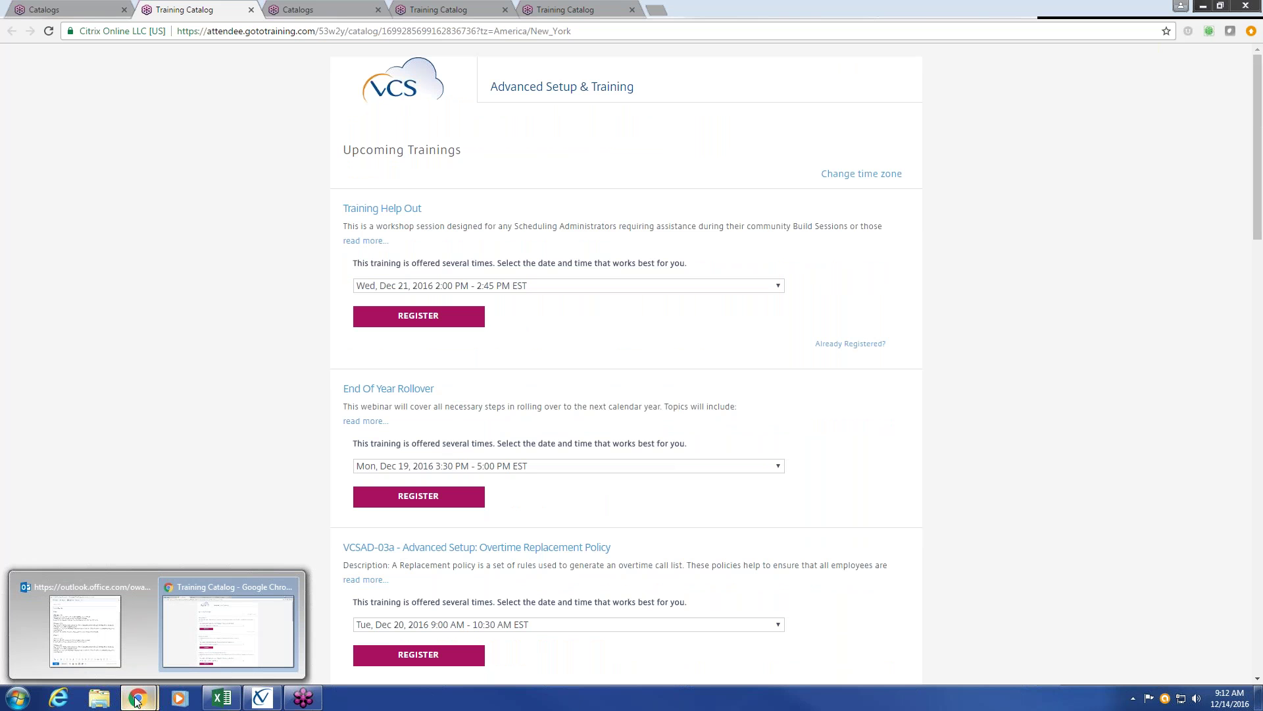
{"action": "mouse_move", "coordinate": [260, 699]}
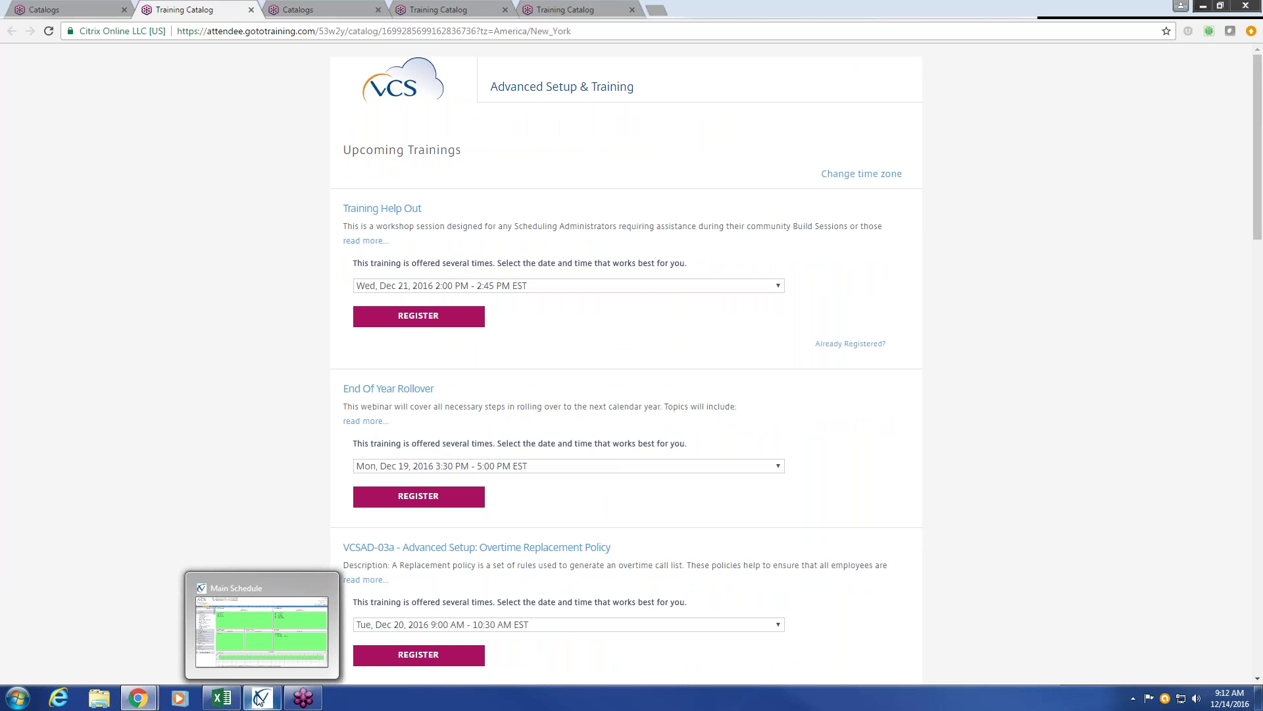
Bring the VCS Main Schedule with the Police Dept. Schedule daily view to the front.
{"action": "left_click", "coordinate": [260, 699]}
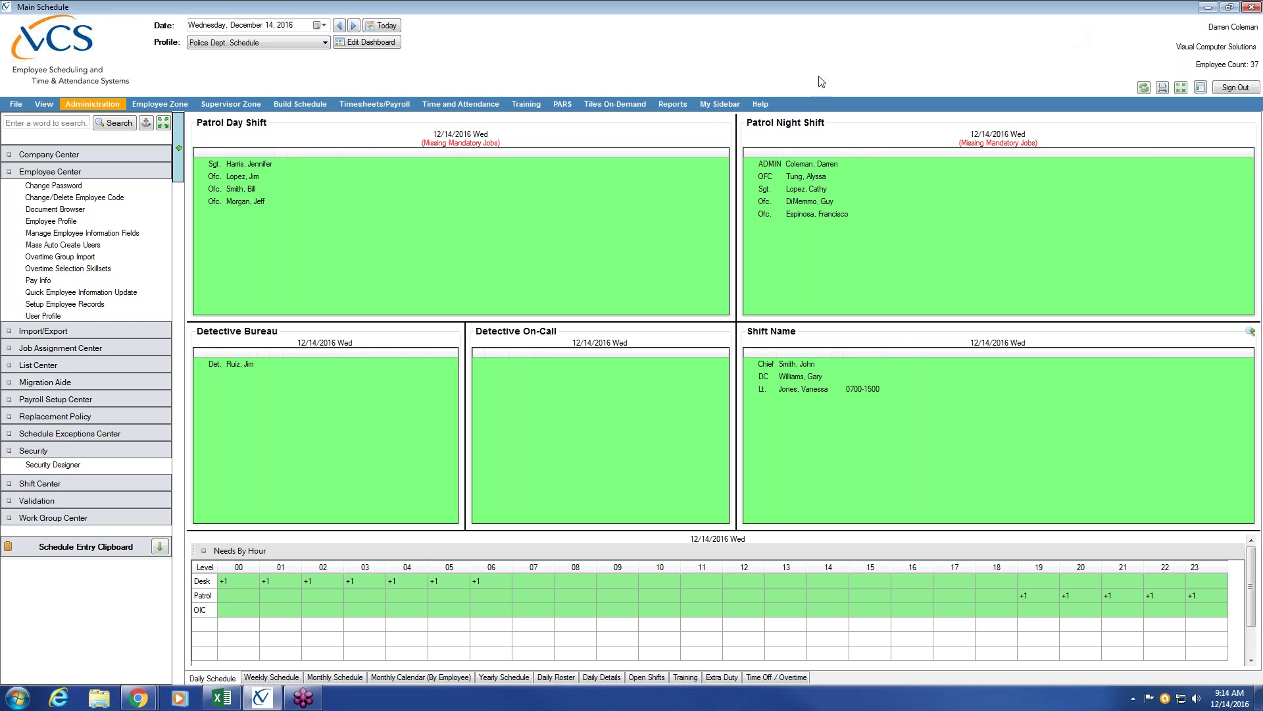
Collapse Employee Center and the open navigation sections, then expand Security.
{"action": "left_click", "coordinate": [93, 171]}
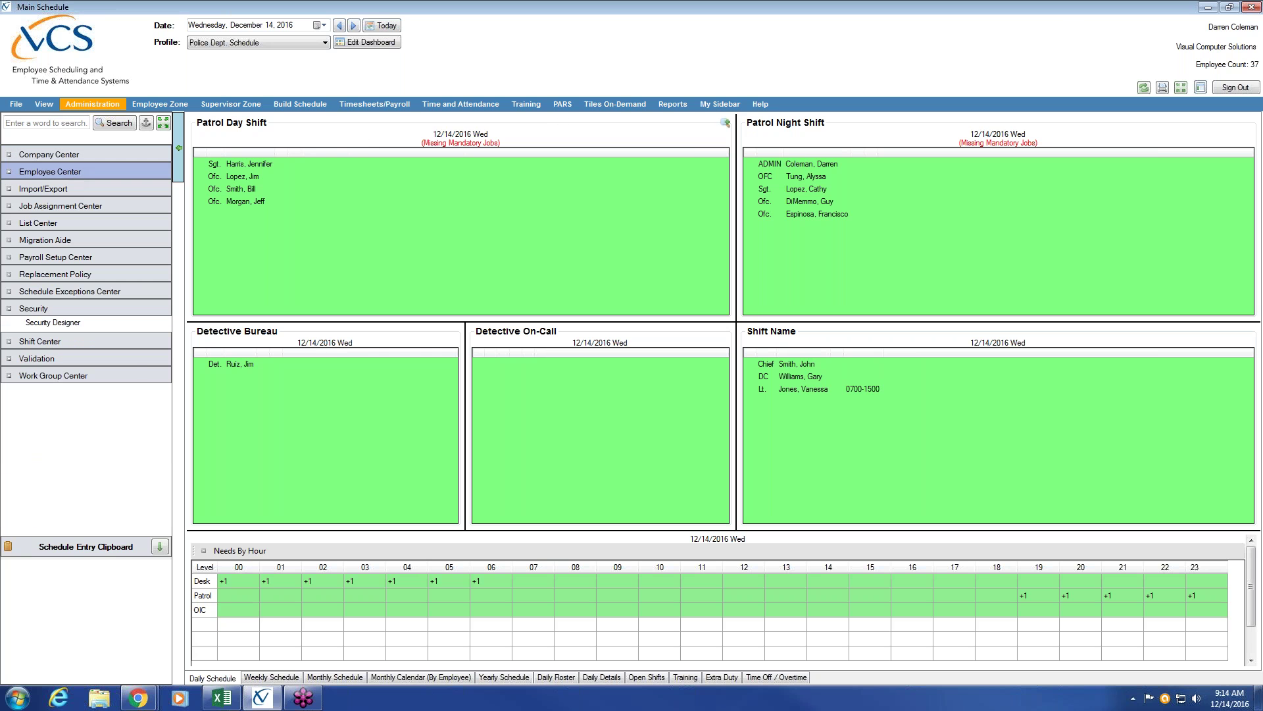
{"action": "left_click", "coordinate": [84, 105]}
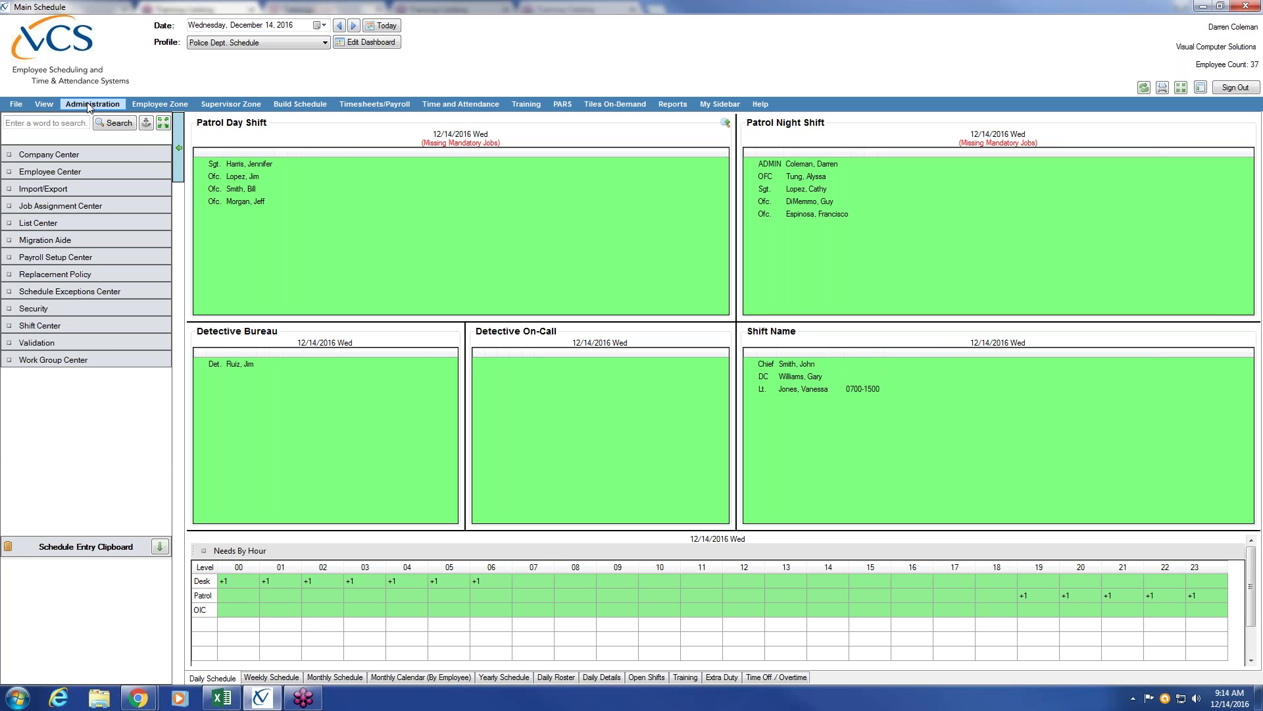
{"action": "left_click", "coordinate": [55, 308]}
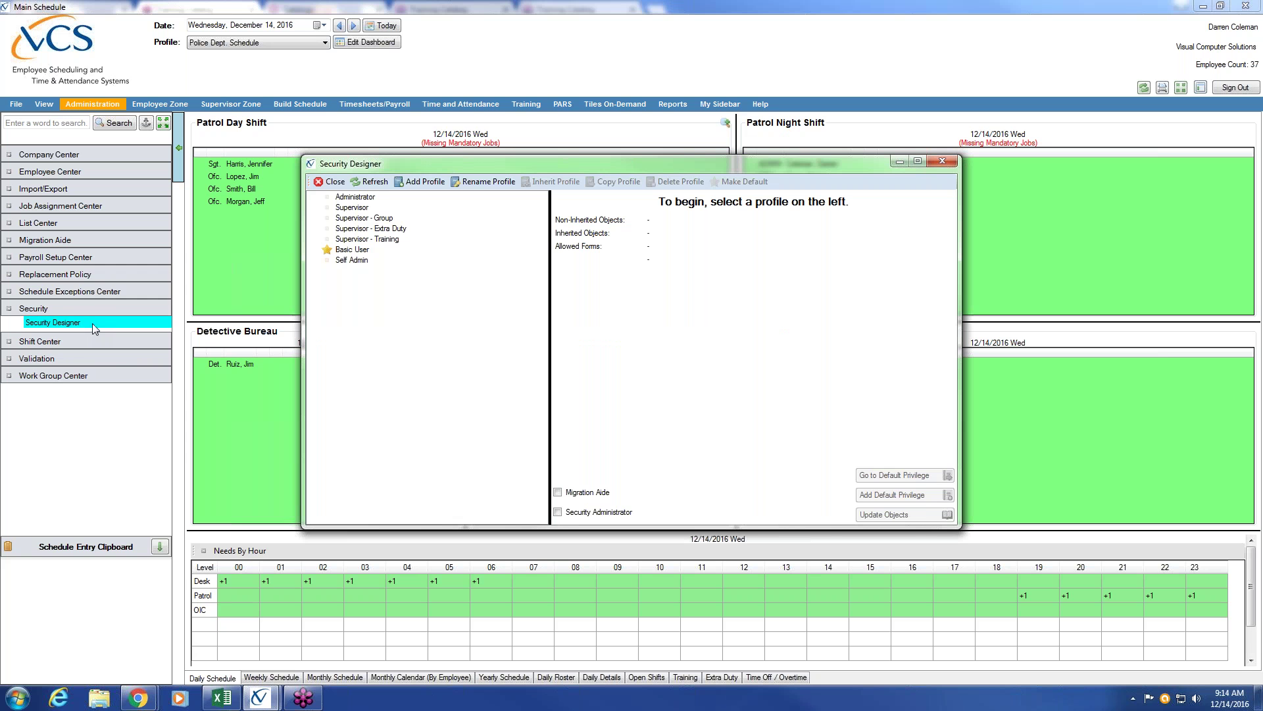
Step twice through Administrator and the Supervisor, Group, Extra Duty and Training profiles, ending on Administrator.
{"action": "left_click", "coordinate": [370, 198]}
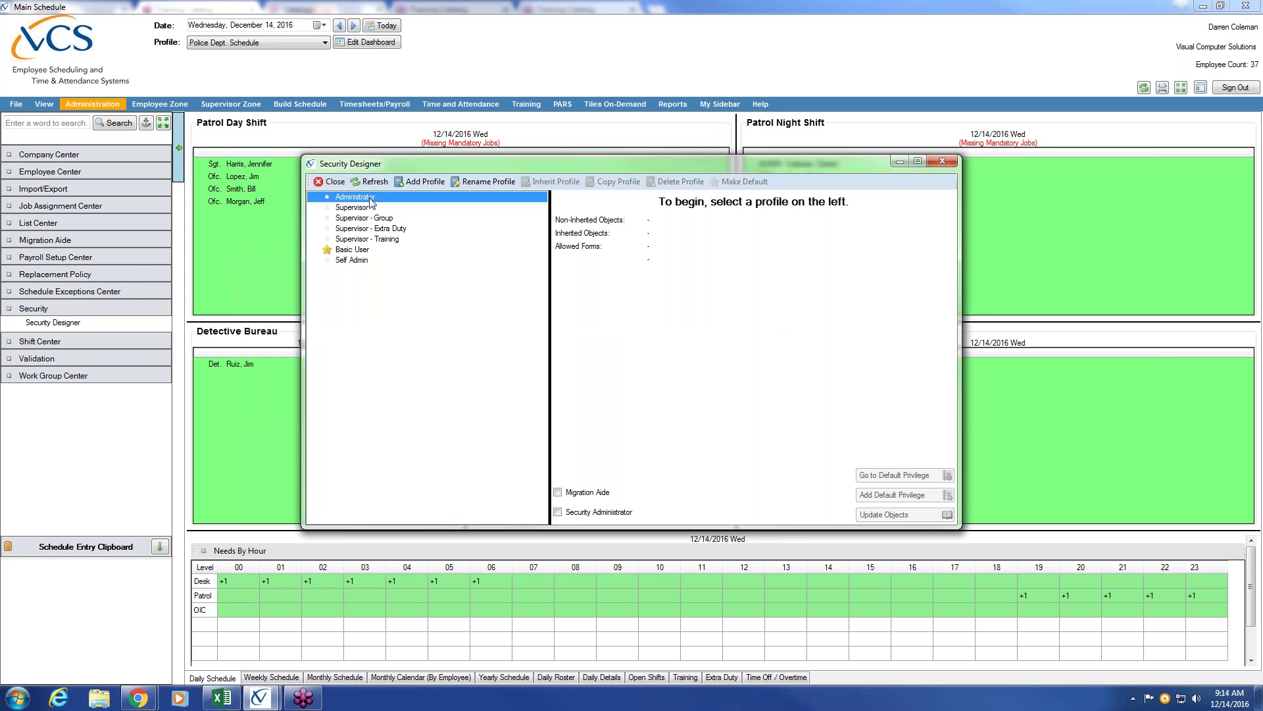
{"action": "left_click", "coordinate": [369, 208]}
{"action": "left_click", "coordinate": [368, 218]}
{"action": "left_click", "coordinate": [366, 229]}
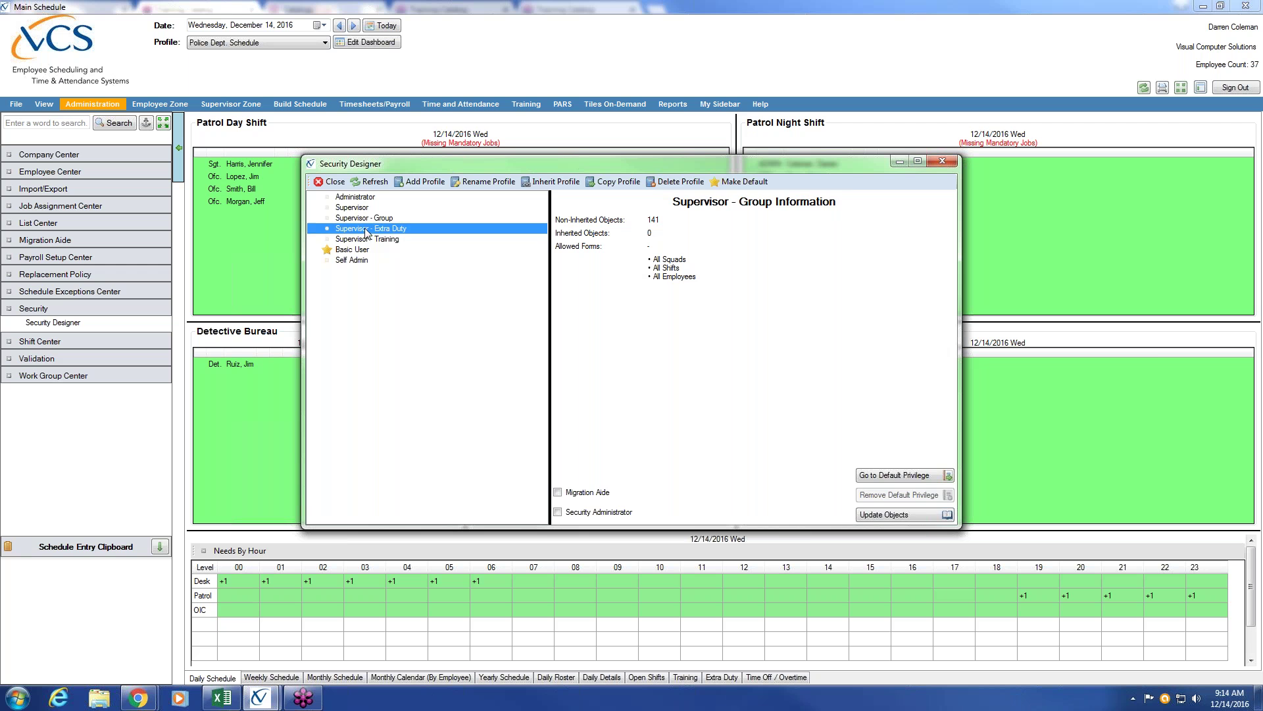
{"action": "left_click", "coordinate": [368, 239]}
{"action": "left_click", "coordinate": [369, 200]}
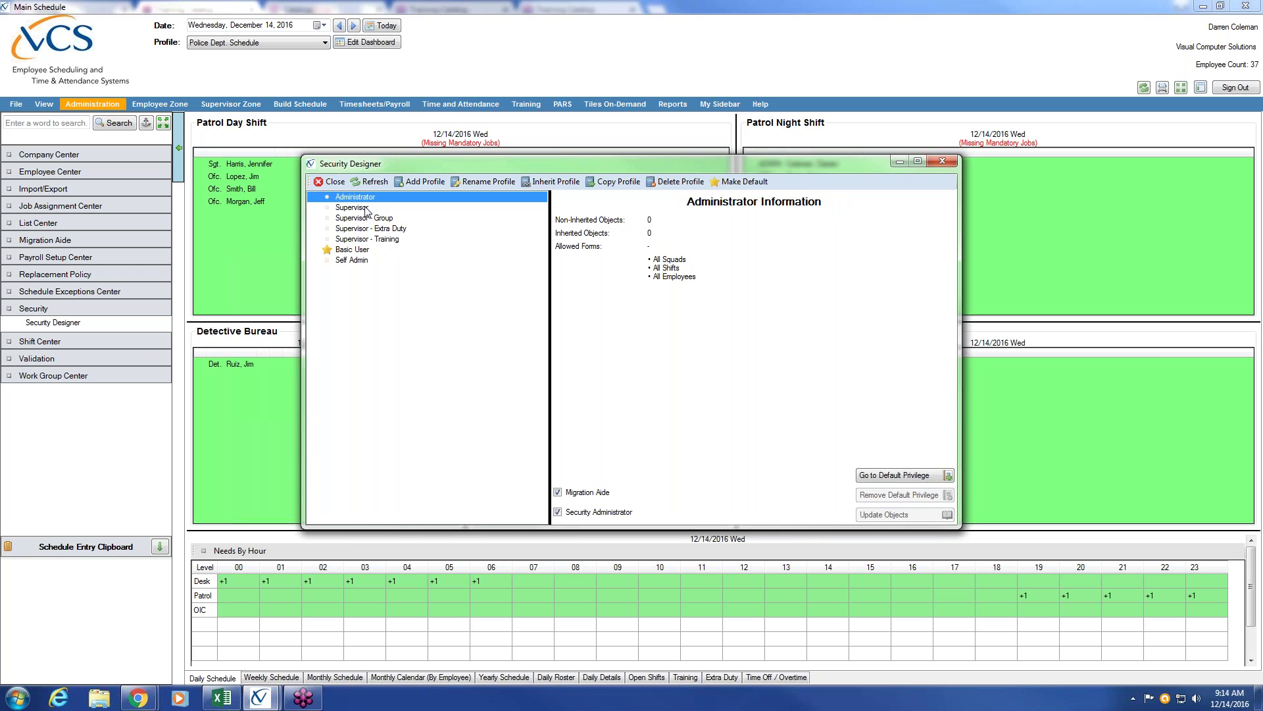
{"action": "left_click", "coordinate": [366, 209]}
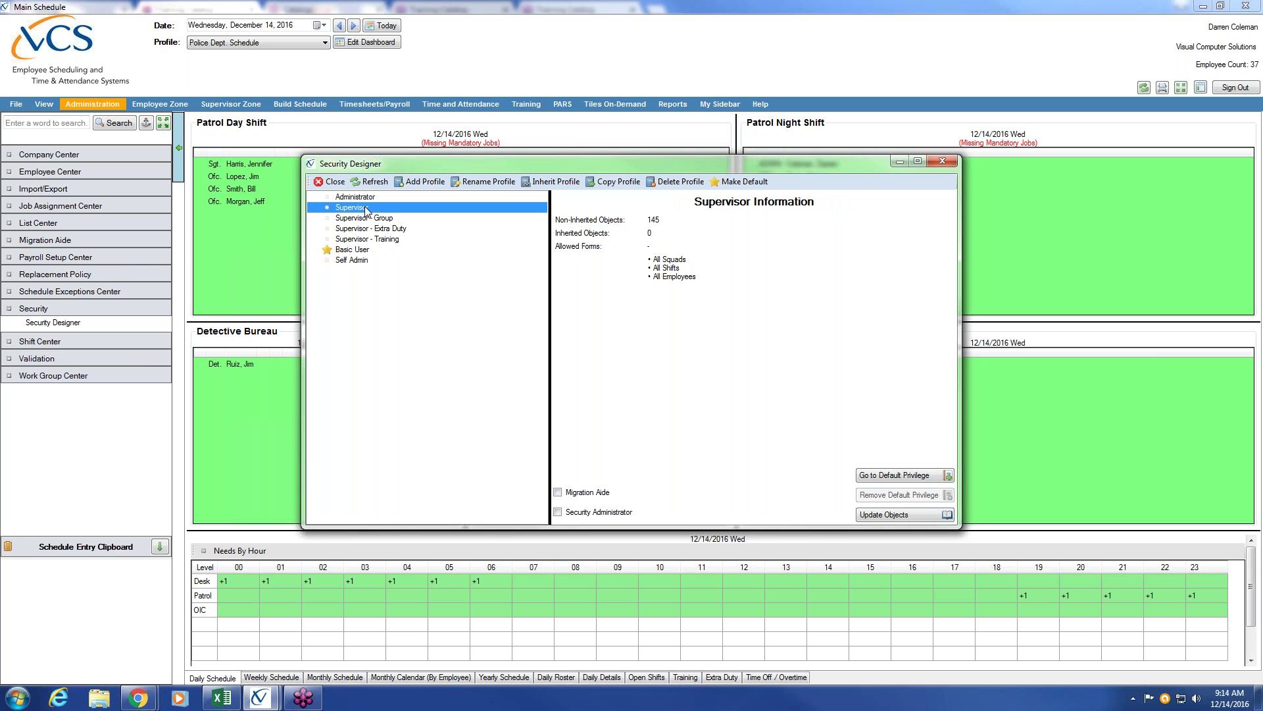
{"action": "left_click", "coordinate": [366, 218]}
{"action": "left_click", "coordinate": [365, 228]}
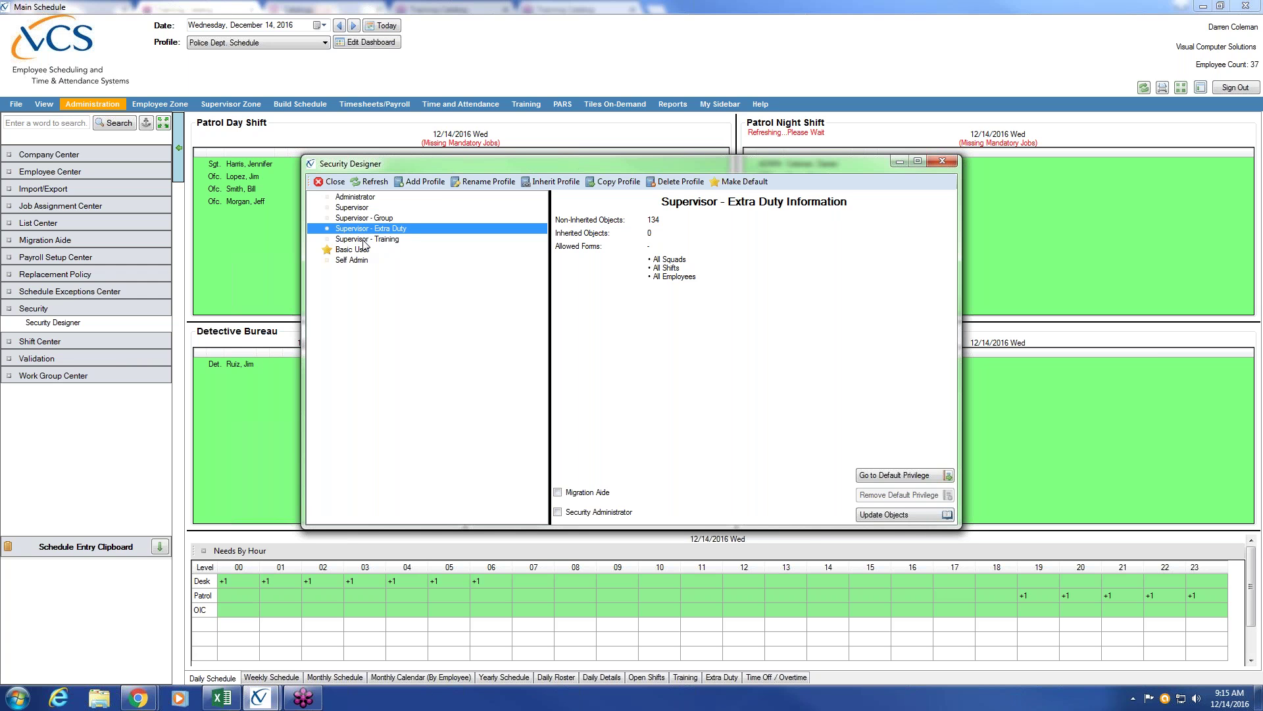
{"action": "left_click", "coordinate": [364, 240]}
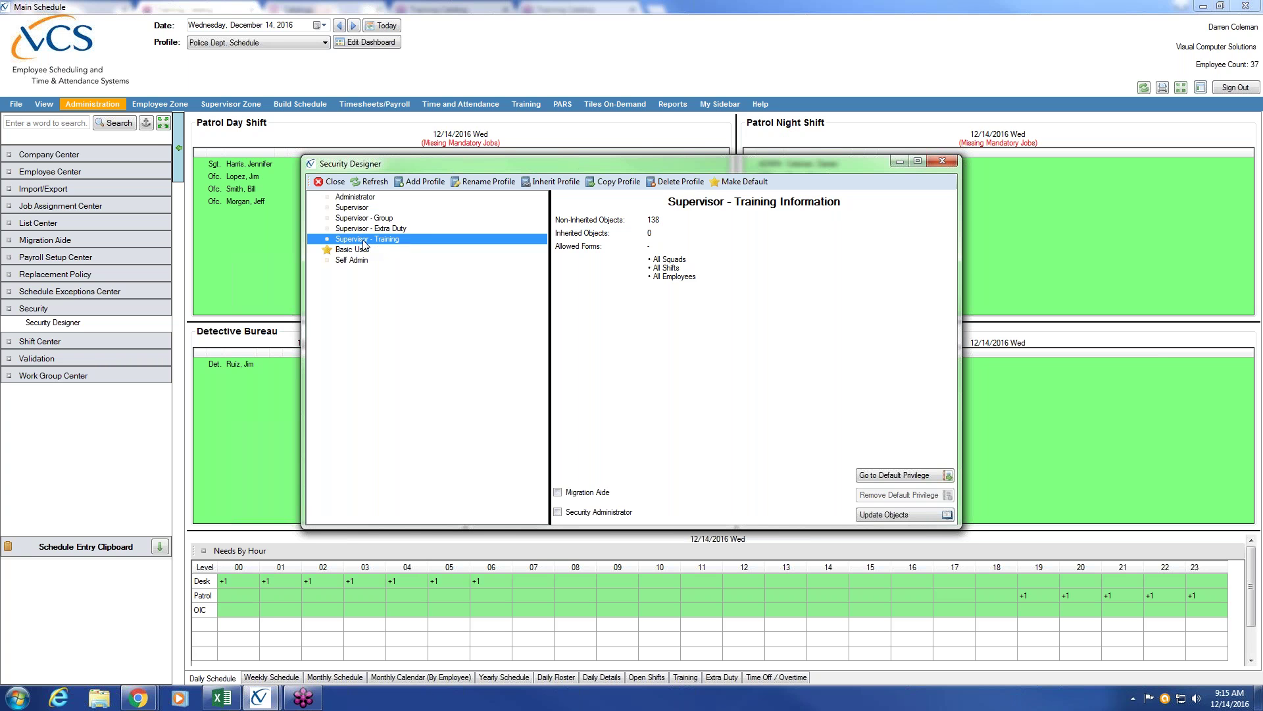
{"action": "left_click", "coordinate": [361, 198]}
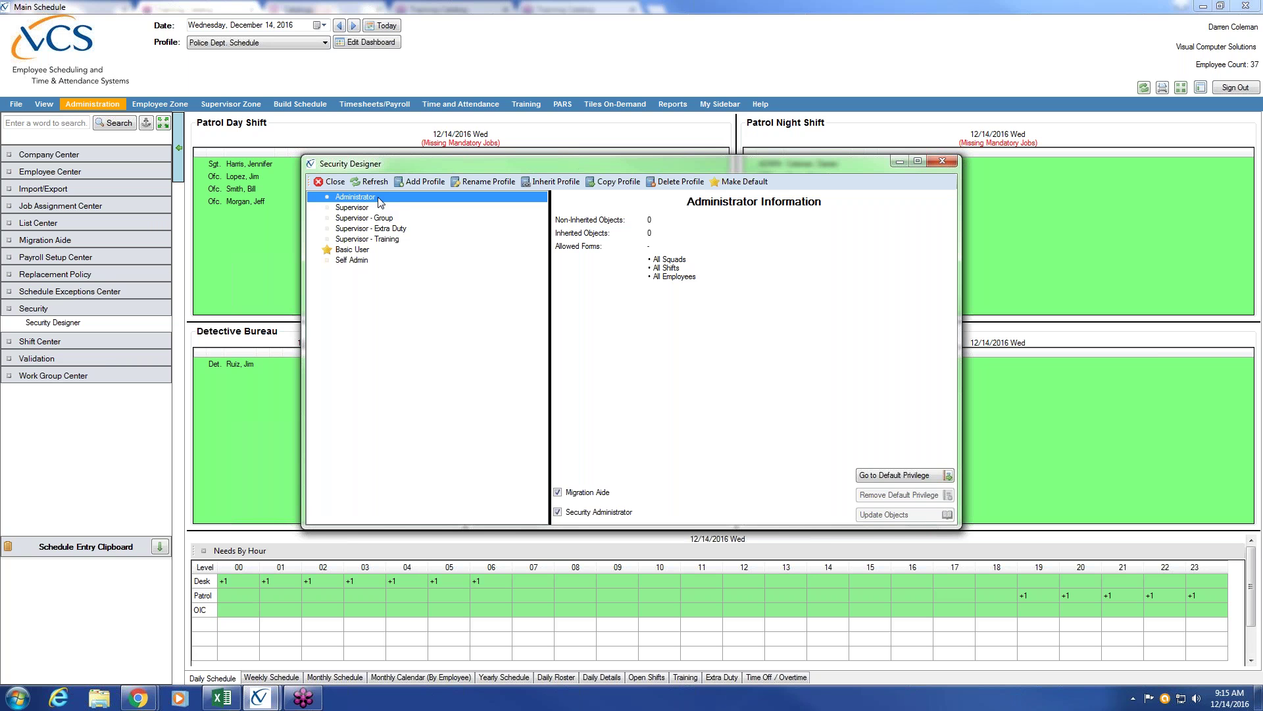
Show the Basic User profile details: 27 non-inherited objects, 0 inherited.
{"action": "left_click", "coordinate": [362, 251]}
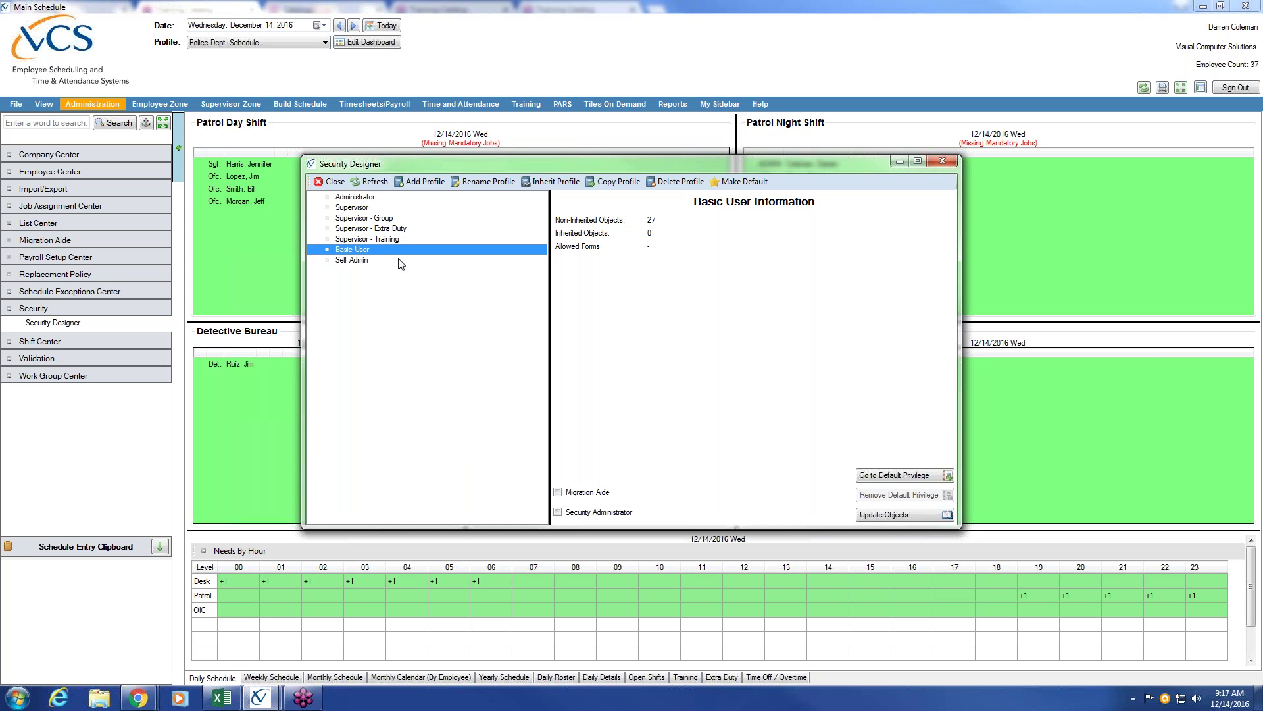
Show the Supervisor profile details: 145 non-inherited objects covering all squads, shifts and employees.
{"action": "left_click", "coordinate": [367, 209]}
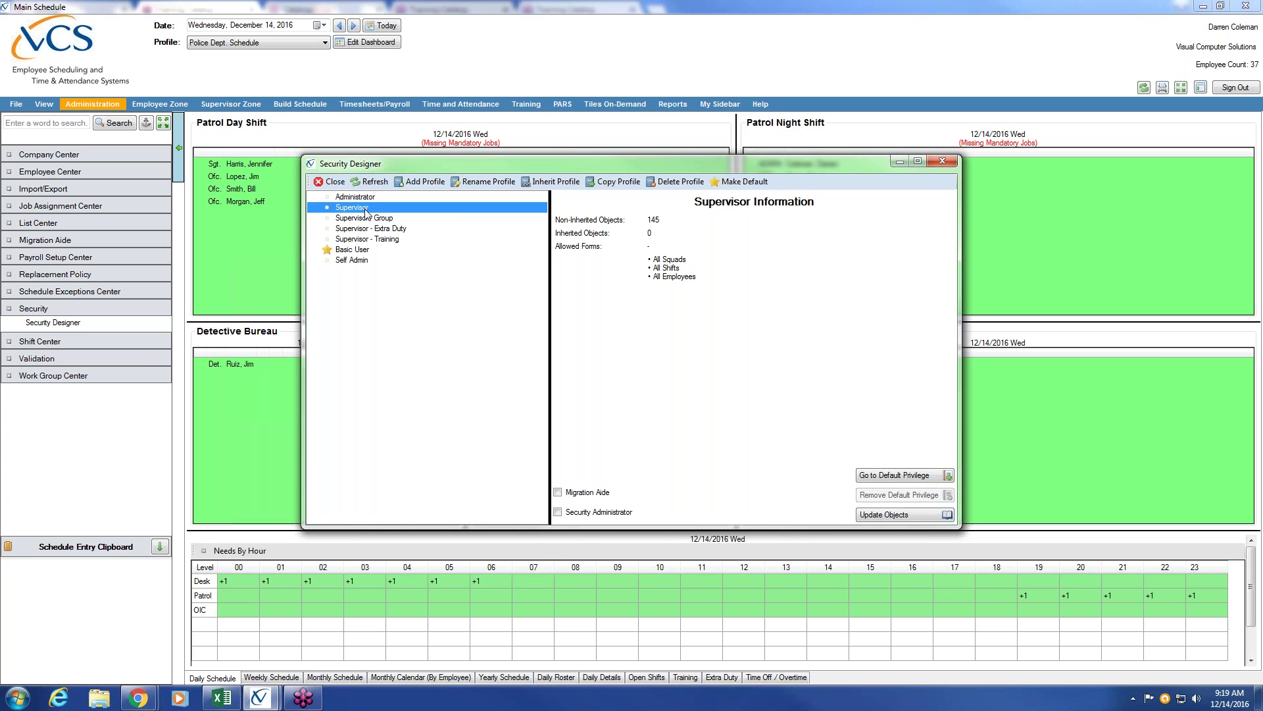
Show the Supervisor - Group profile details: 141 non-inherited objects, 0 inherited.
{"action": "left_click", "coordinate": [386, 219]}
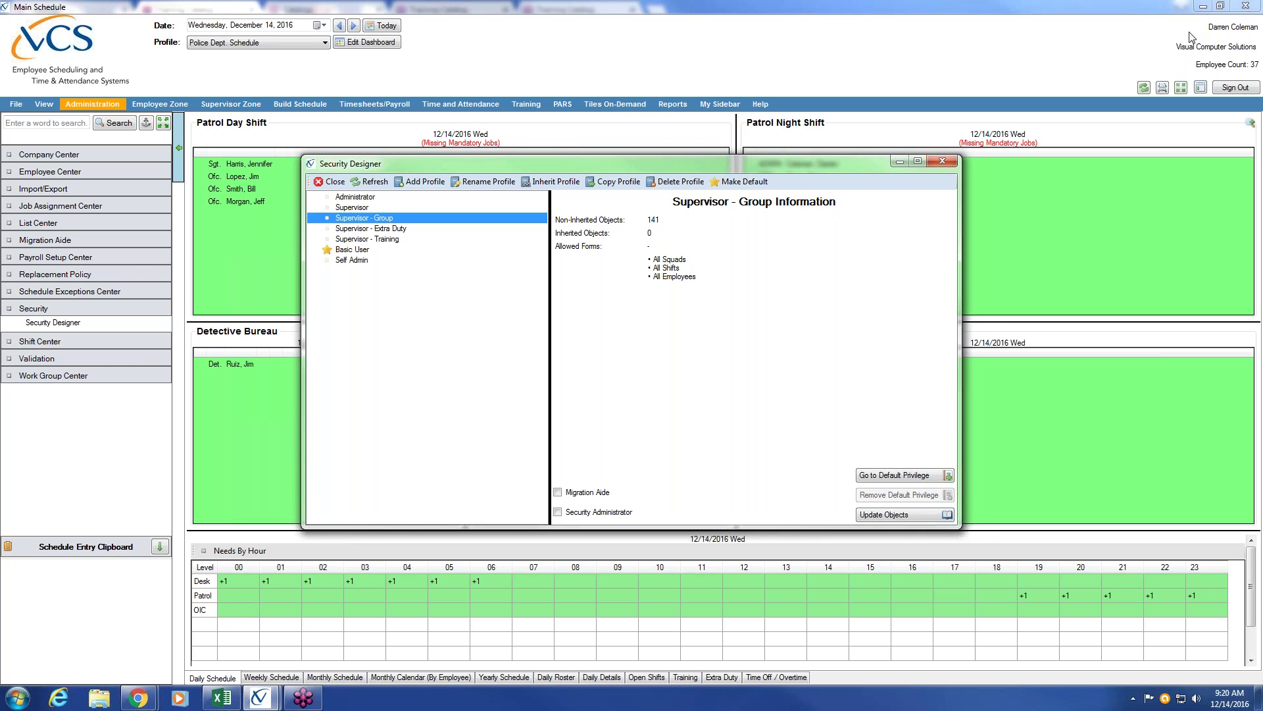
Show the Supervisor - Extra Duty profile details: 134 non-inherited objects, 0 inherited.
{"action": "left_click", "coordinate": [1249, 38]}
{"action": "left_click", "coordinate": [364, 230]}
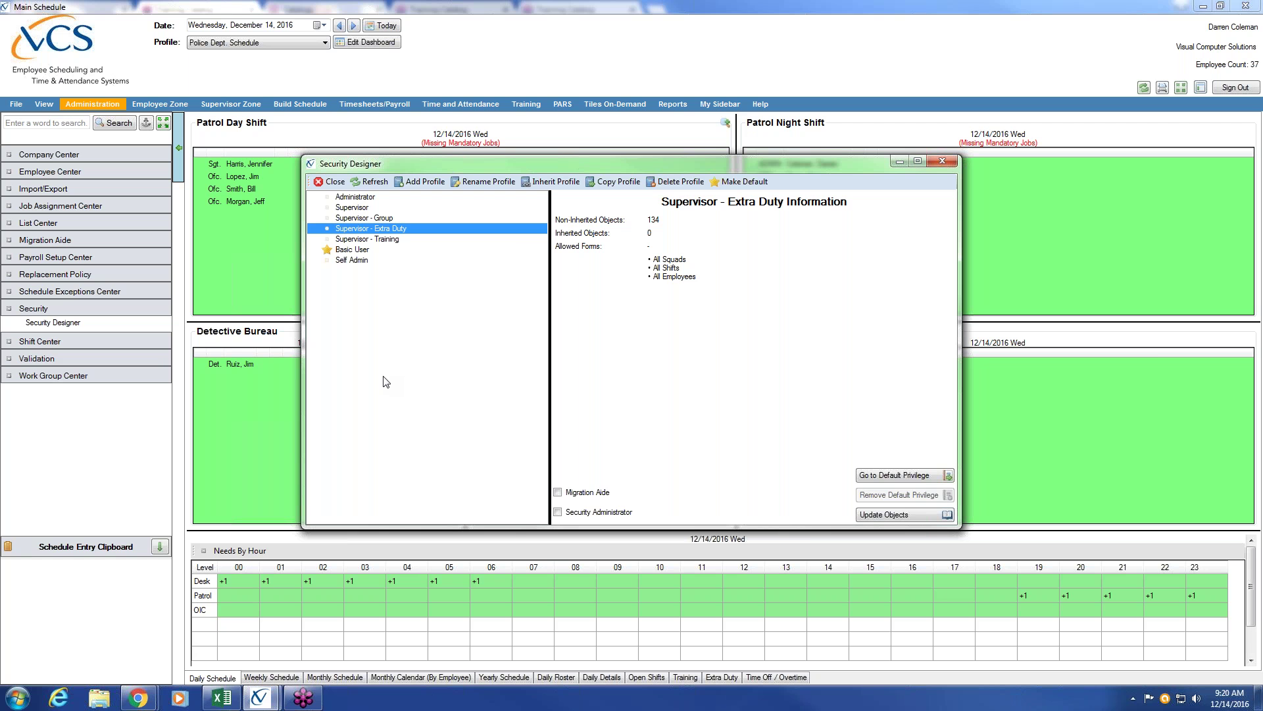
Step through the Supervisor, Supervisor - Extra Duty and Supervisor - Training profiles, ending on Administrator.
{"action": "left_click", "coordinate": [356, 208]}
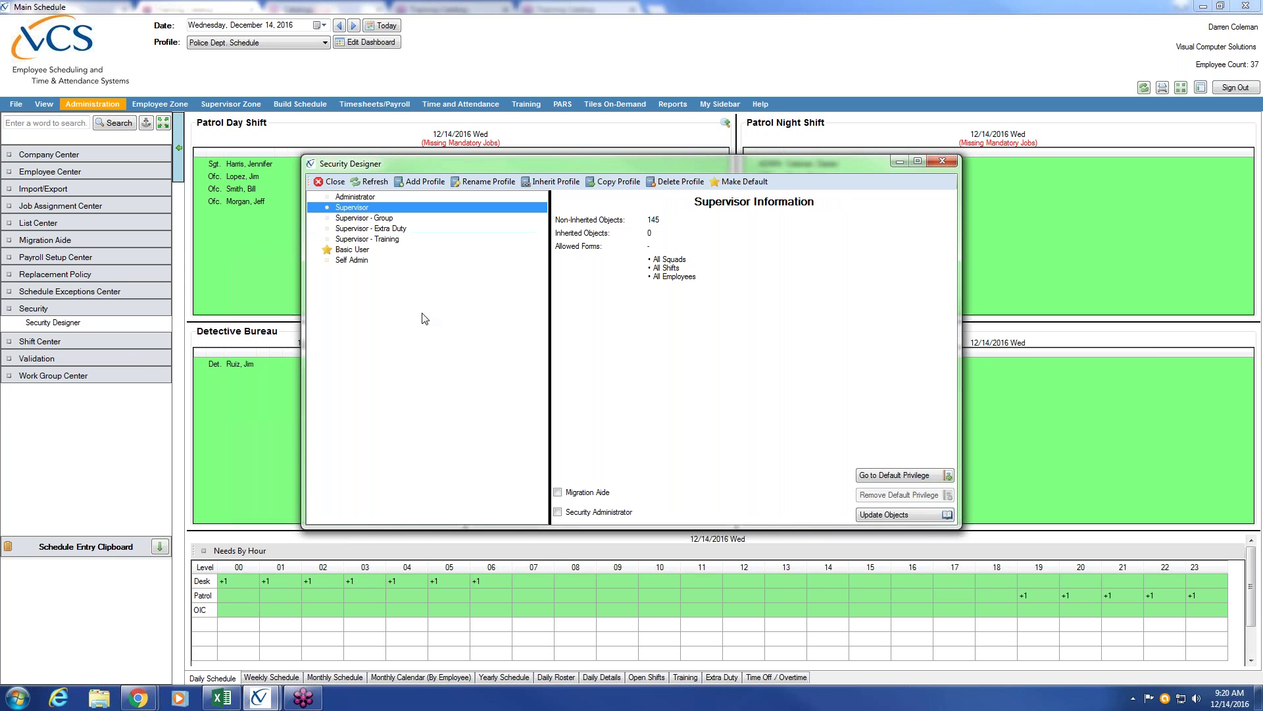
{"action": "left_click", "coordinate": [388, 229]}
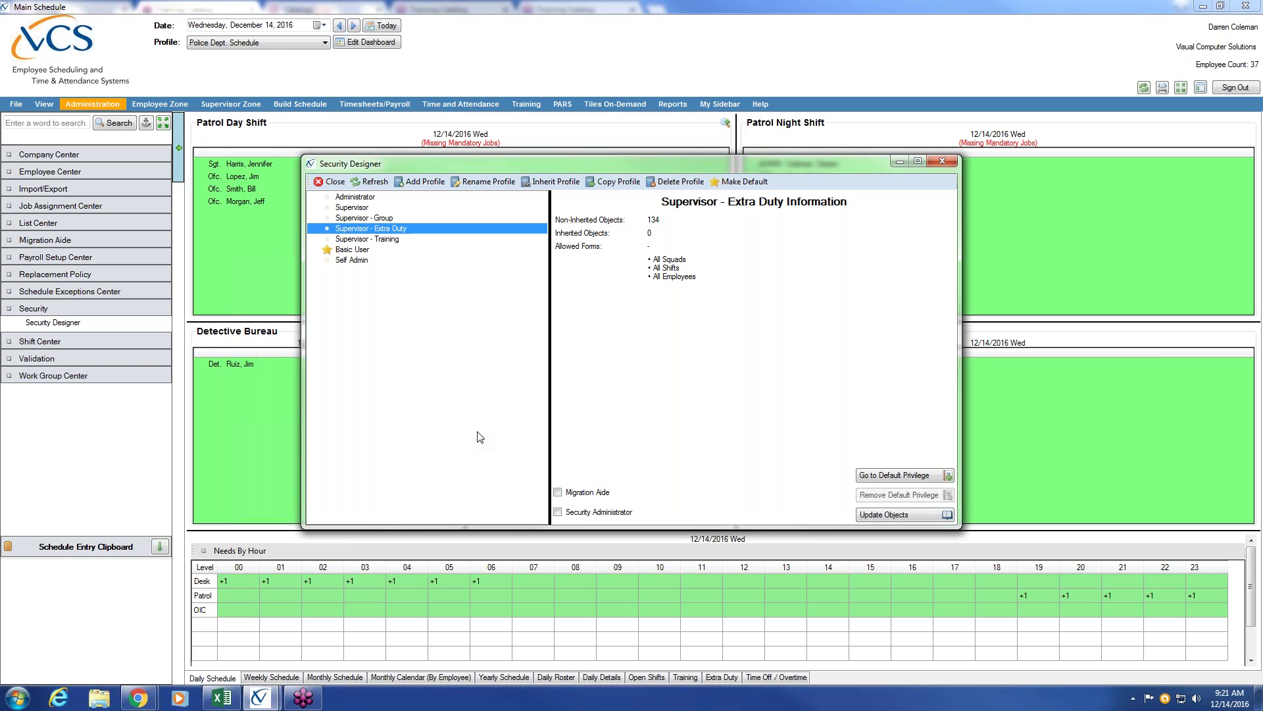
{"action": "left_click", "coordinate": [377, 241]}
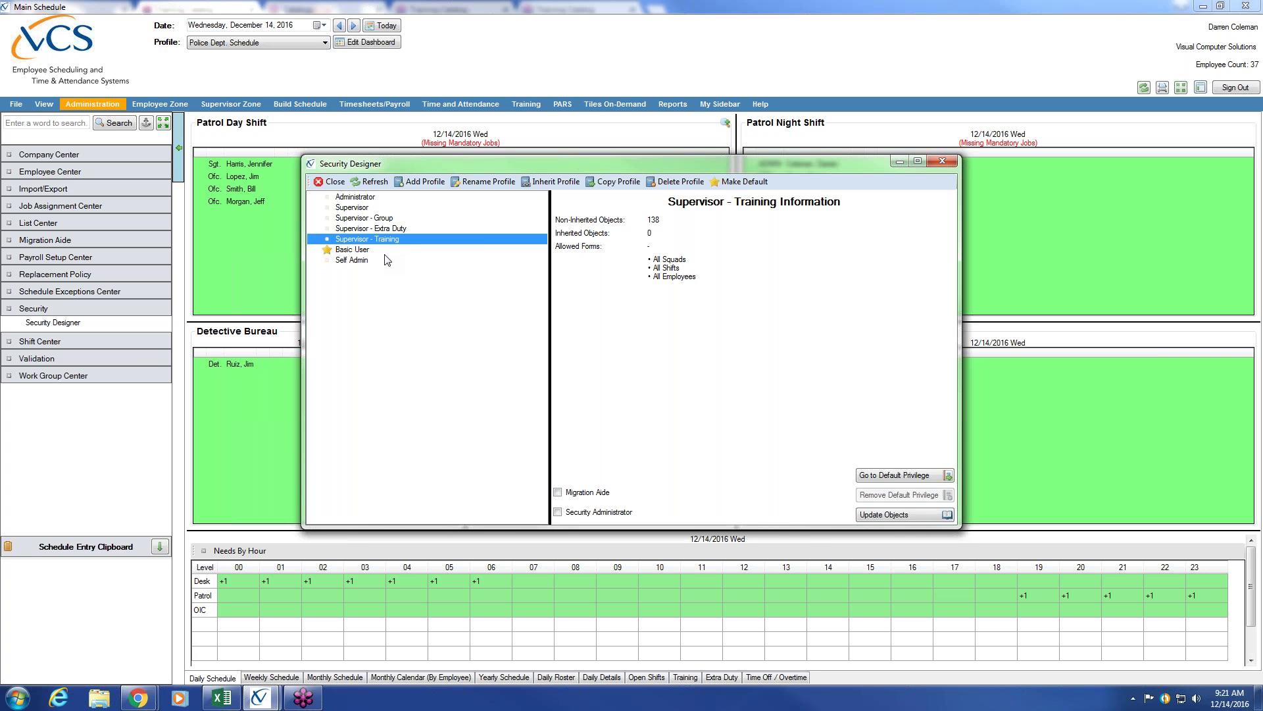
{"action": "left_click", "coordinate": [374, 205]}
{"action": "left_click", "coordinate": [375, 197]}
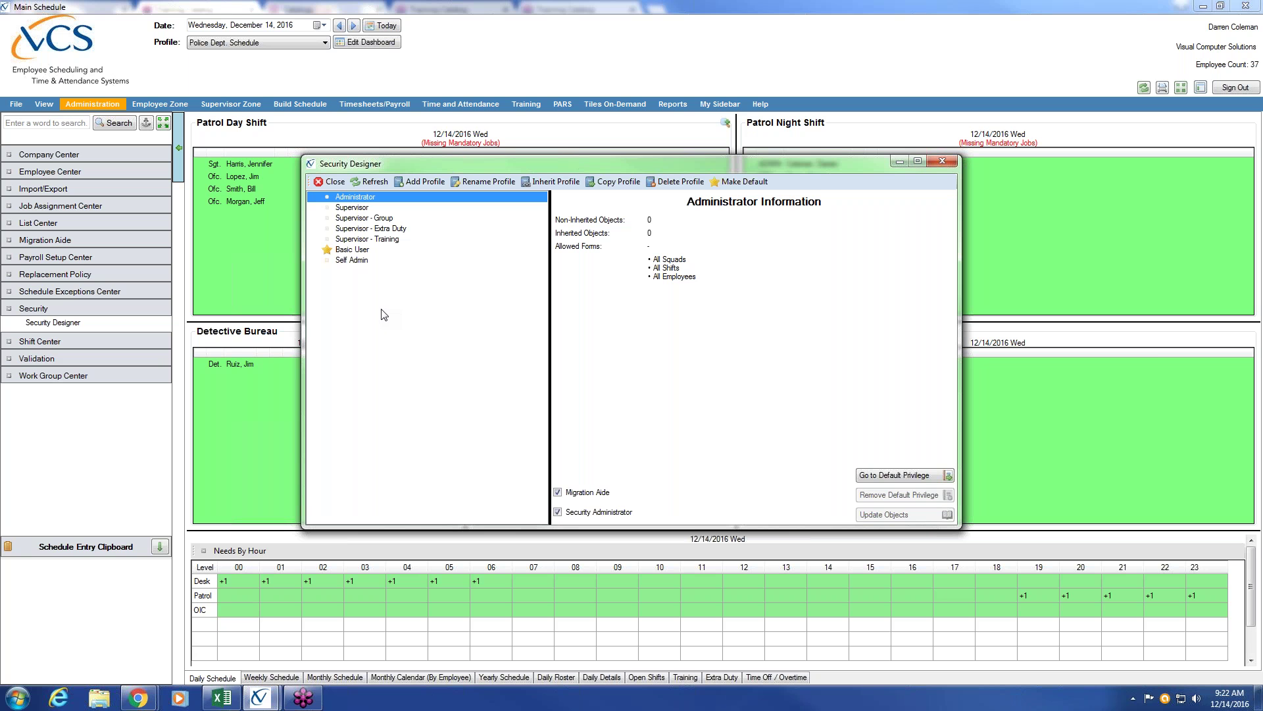
Show the Basic User profile: 27 non-inherited objects, 0 inherited, no admin options.
{"action": "left_click", "coordinate": [355, 253]}
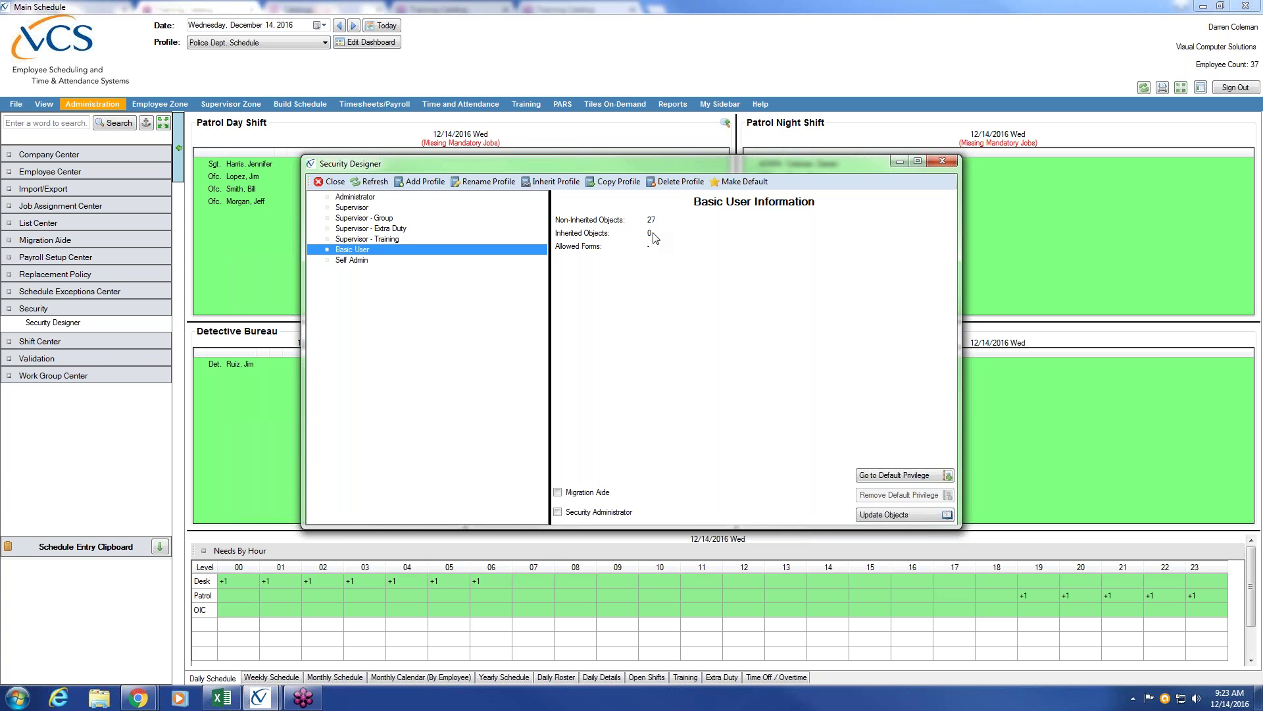
{"action": "left_click", "coordinate": [1252, 28]}
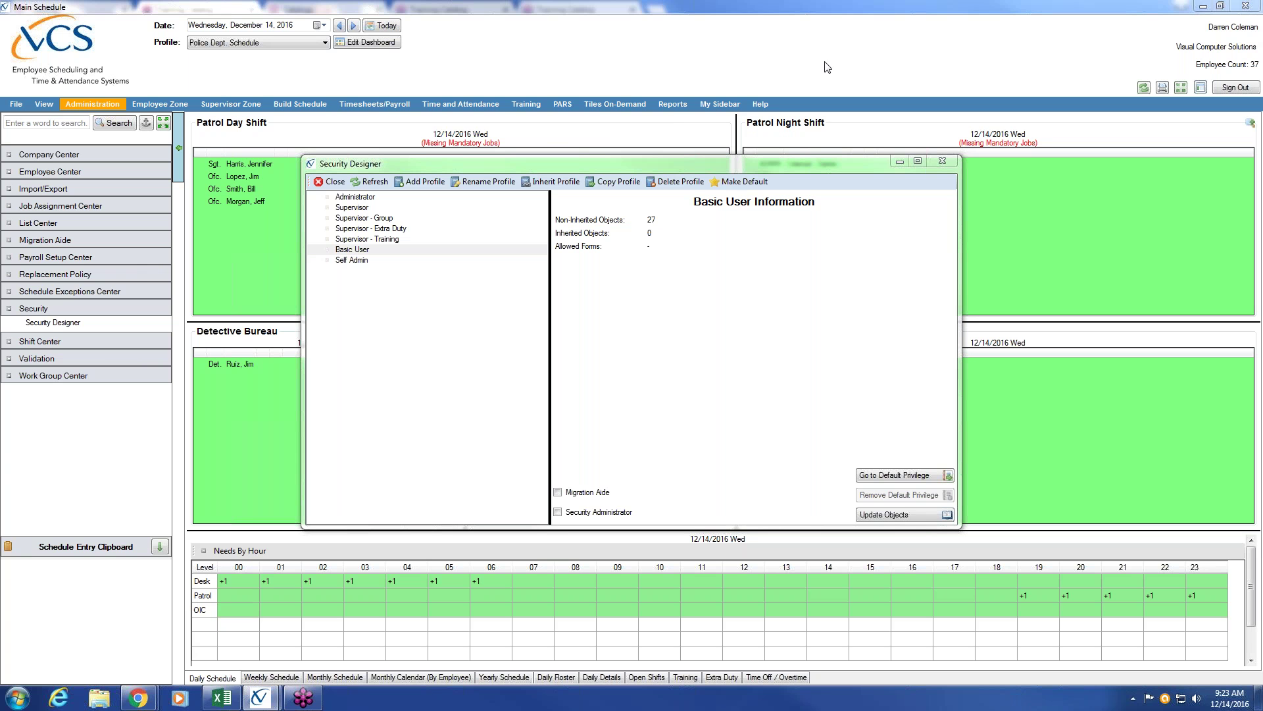
{"action": "left_click", "coordinate": [327, 183]}
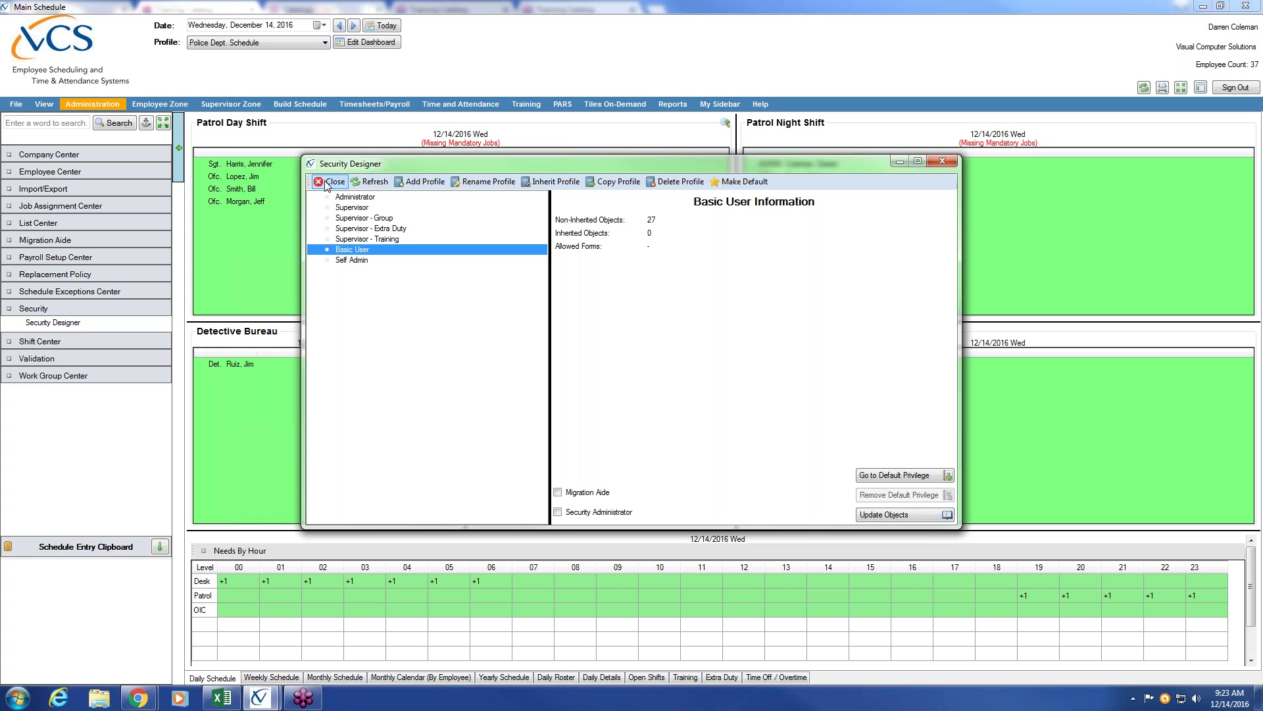
Close Security Designer, collapse Security, and launch Mass Auto Create Users from Employee Center.
{"action": "left_click", "coordinate": [326, 183]}
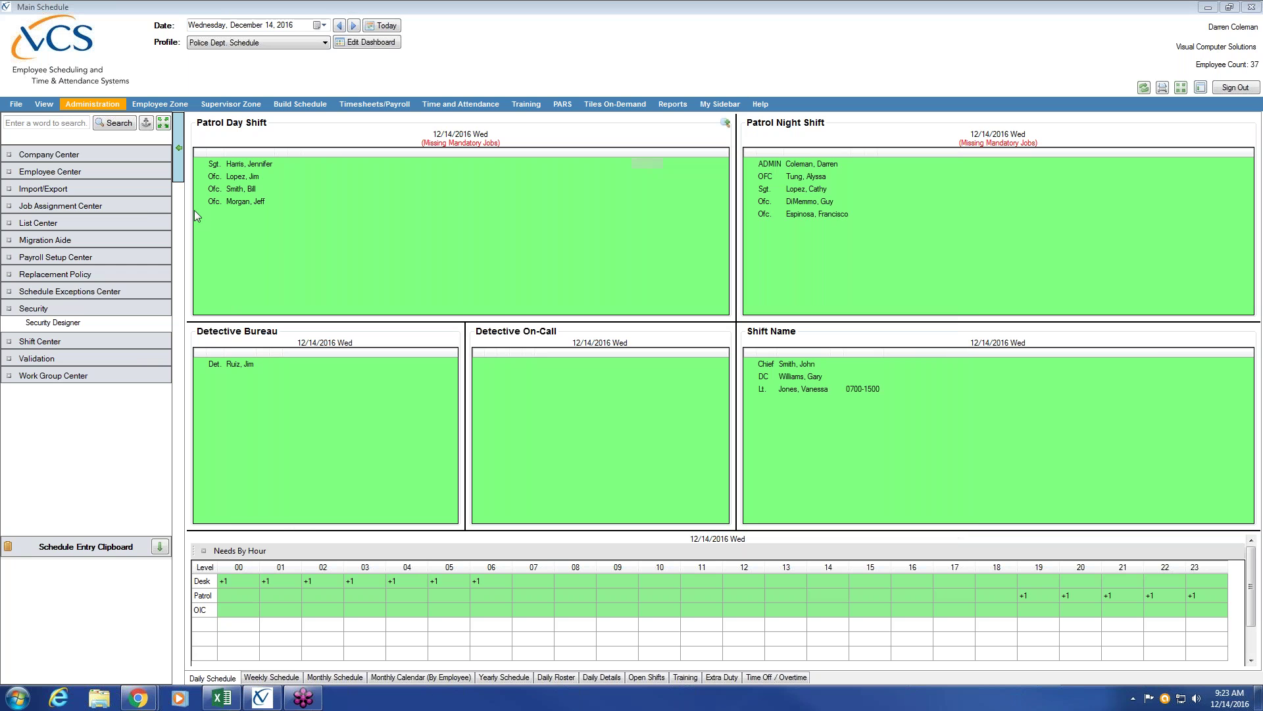
{"action": "left_click", "coordinate": [78, 309]}
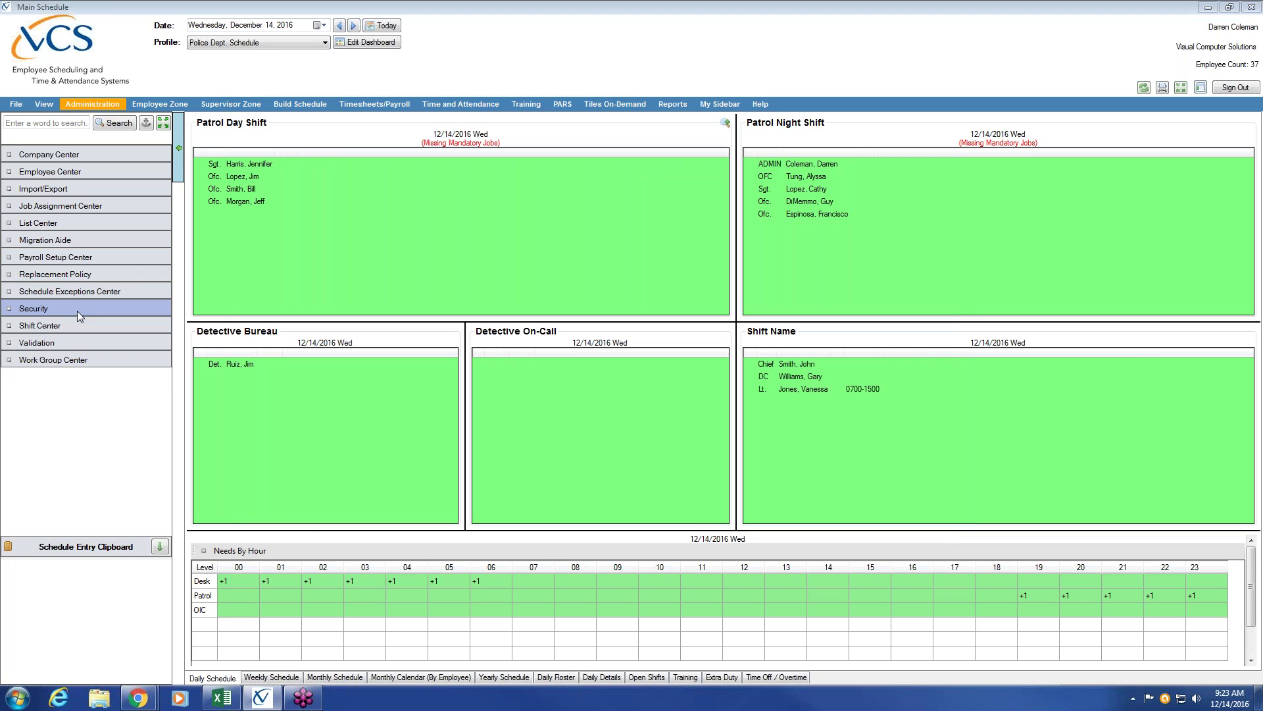
{"action": "left_click", "coordinate": [71, 172]}
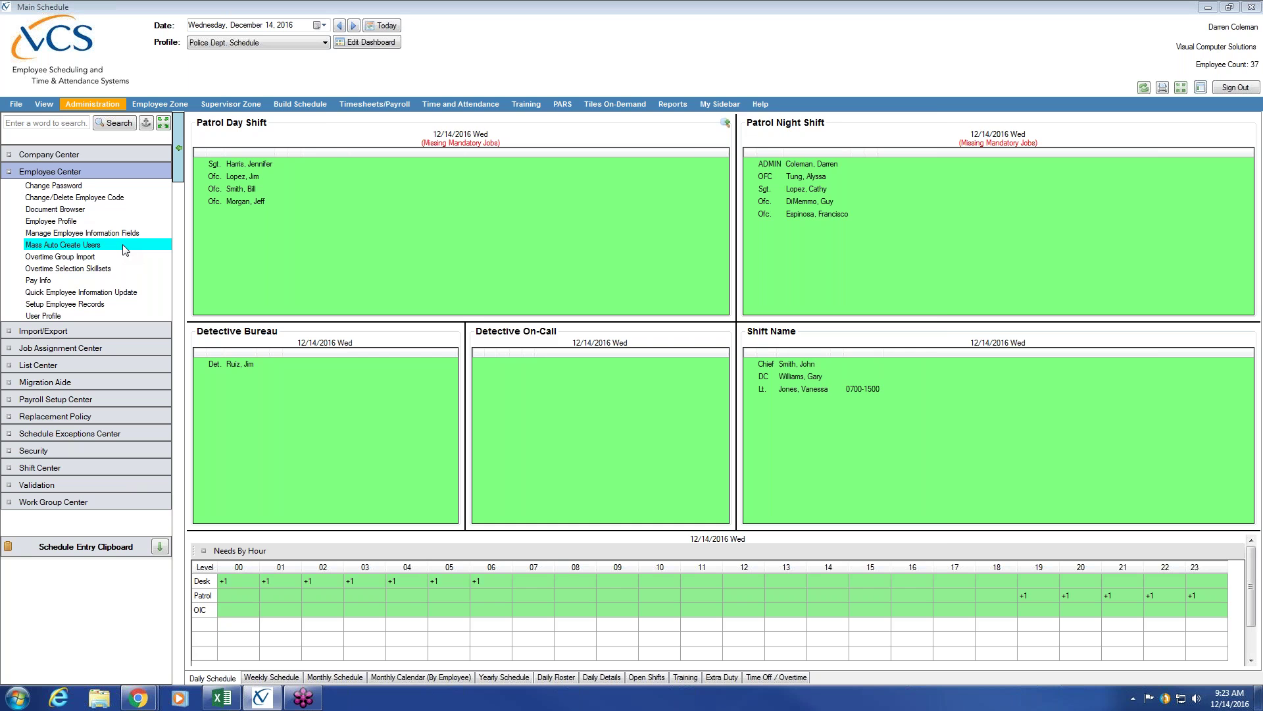
{"action": "left_click", "coordinate": [125, 246]}
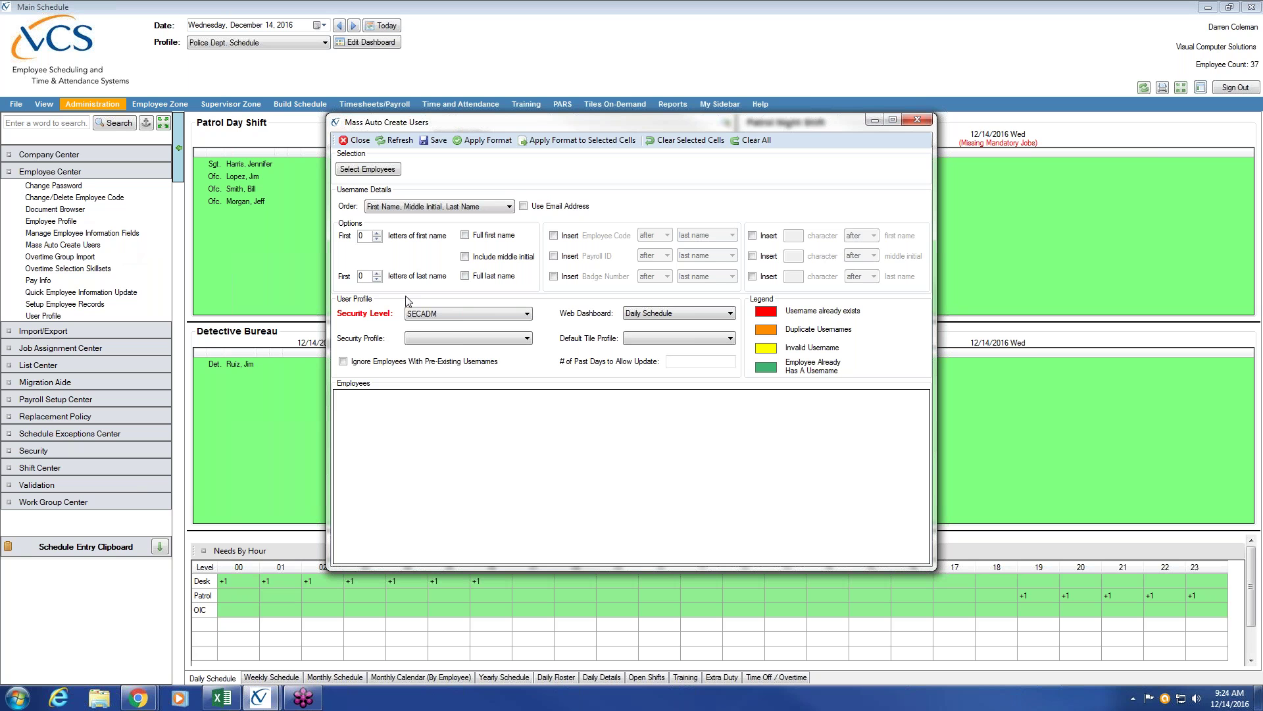
{"action": "left_click", "coordinate": [528, 338]}
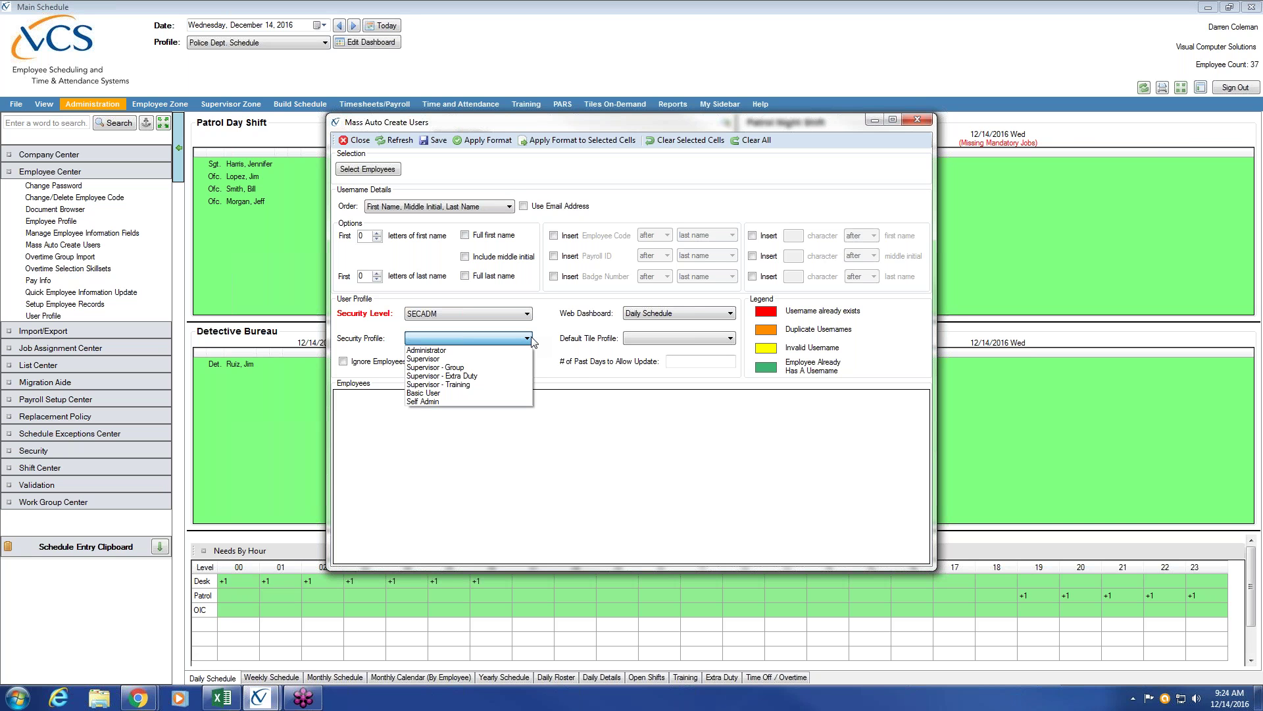
{"action": "left_click", "coordinate": [559, 376]}
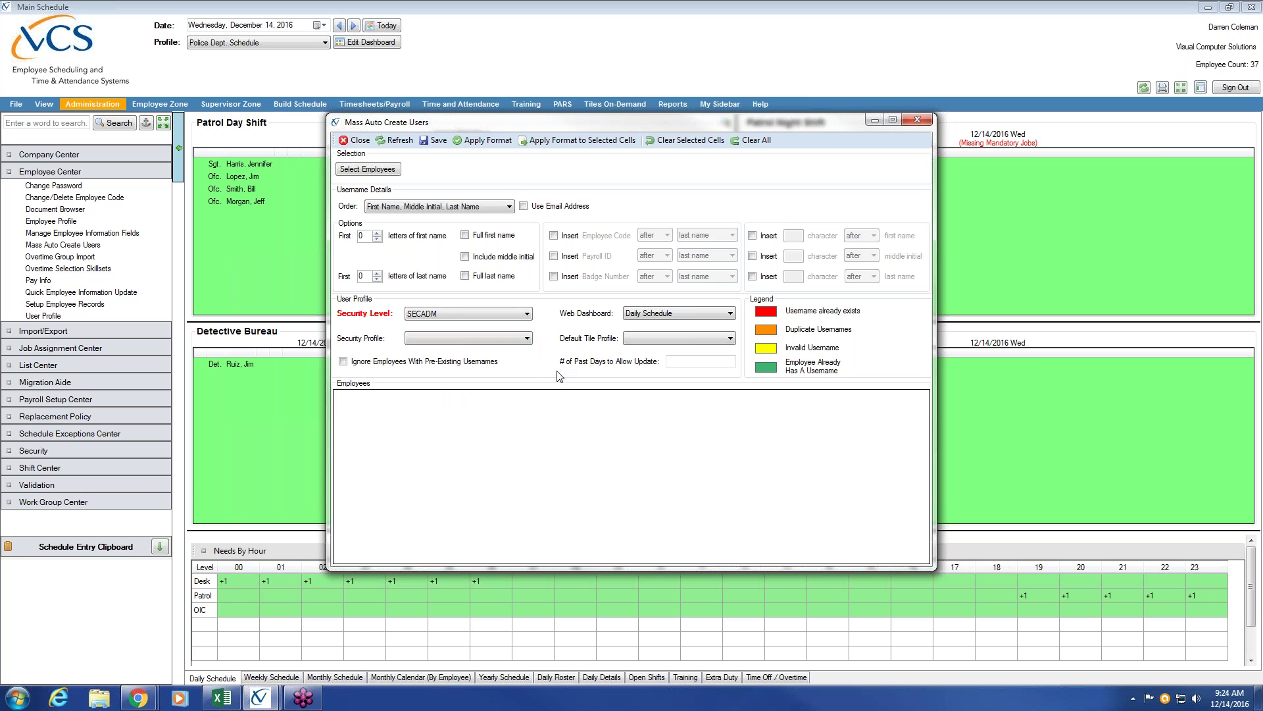
Open the employee lookup, centre it, and lengthen it to list all 37 active employees.
{"action": "left_click", "coordinate": [381, 171]}
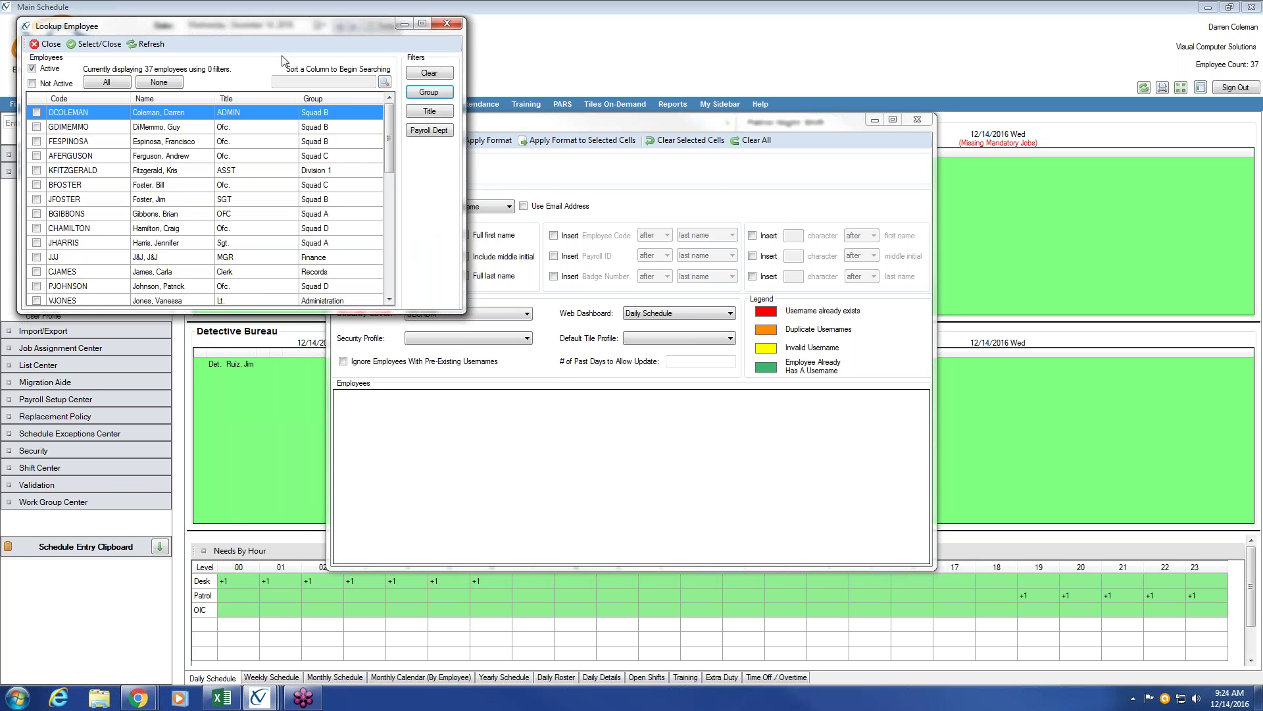
{"action": "left_click_drag", "start_coordinate": [265, 25], "coordinate": [592, 131]}
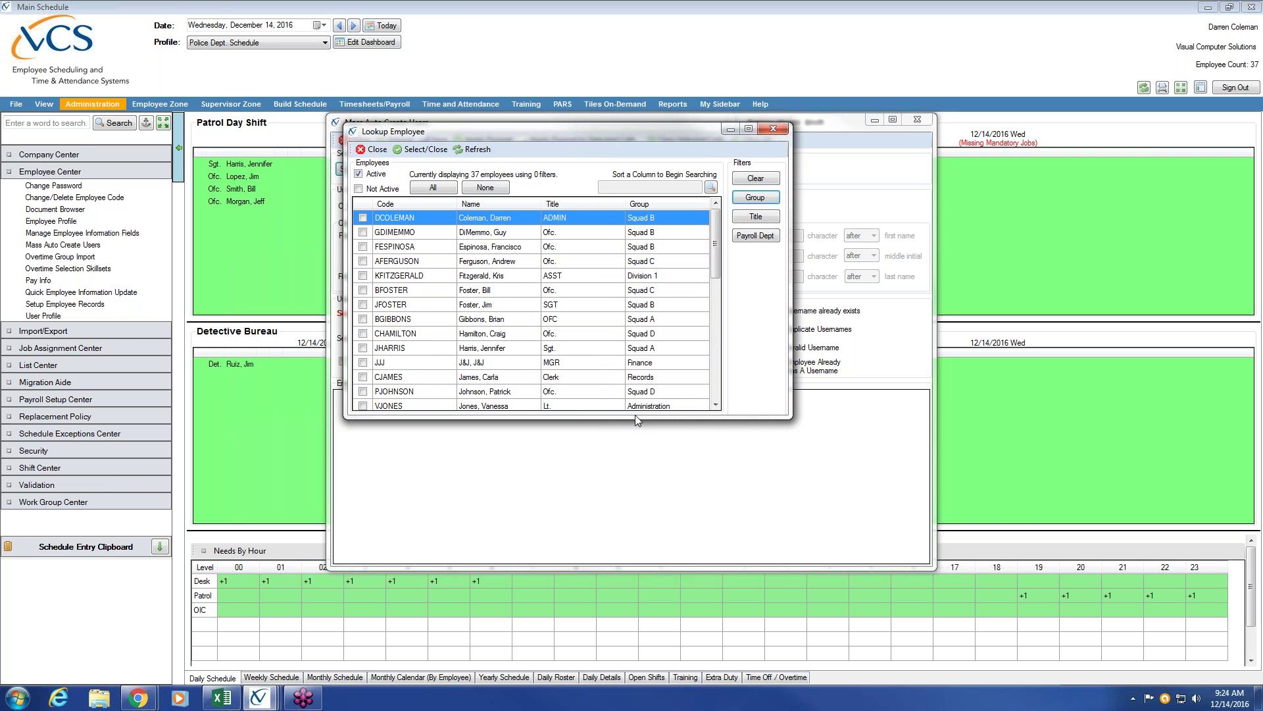
{"action": "left_click_drag", "start_coordinate": [635, 419], "coordinate": [635, 553]}
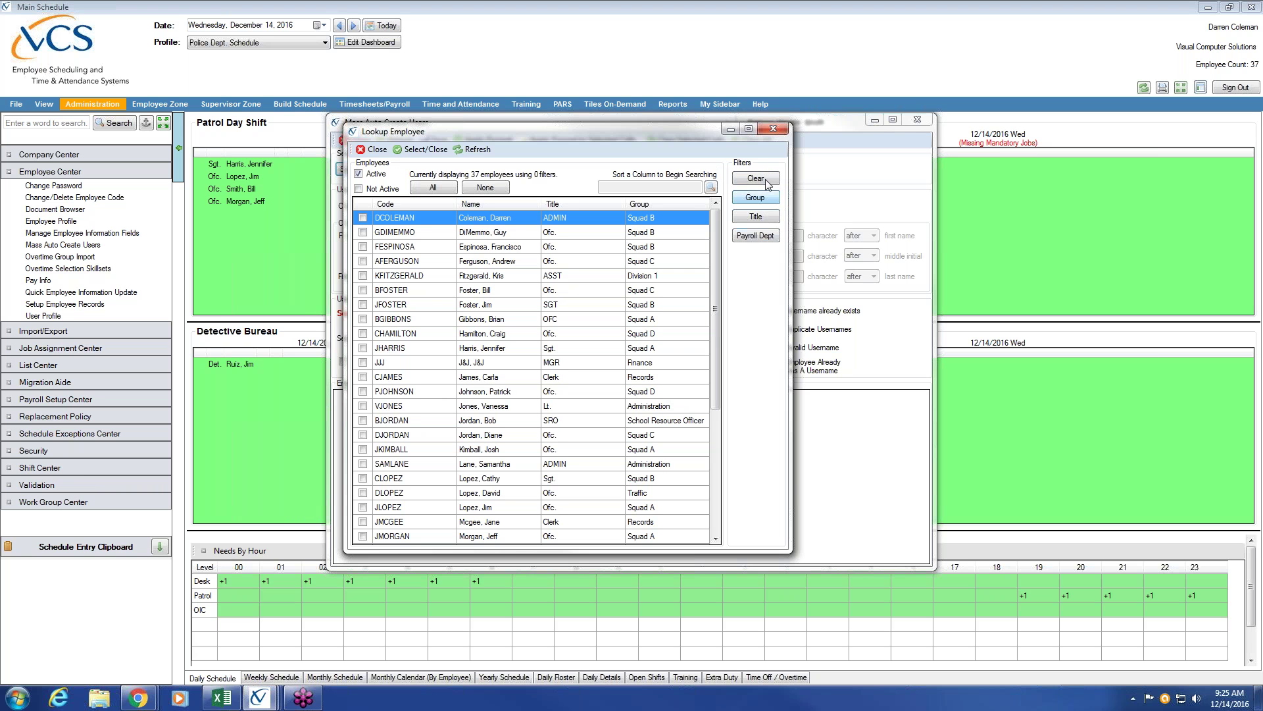
Tick Detective, Officer and School Resource Officer in the Title Filter and confirm.
{"action": "left_click", "coordinate": [763, 221]}
{"action": "left_click", "coordinate": [655, 420]}
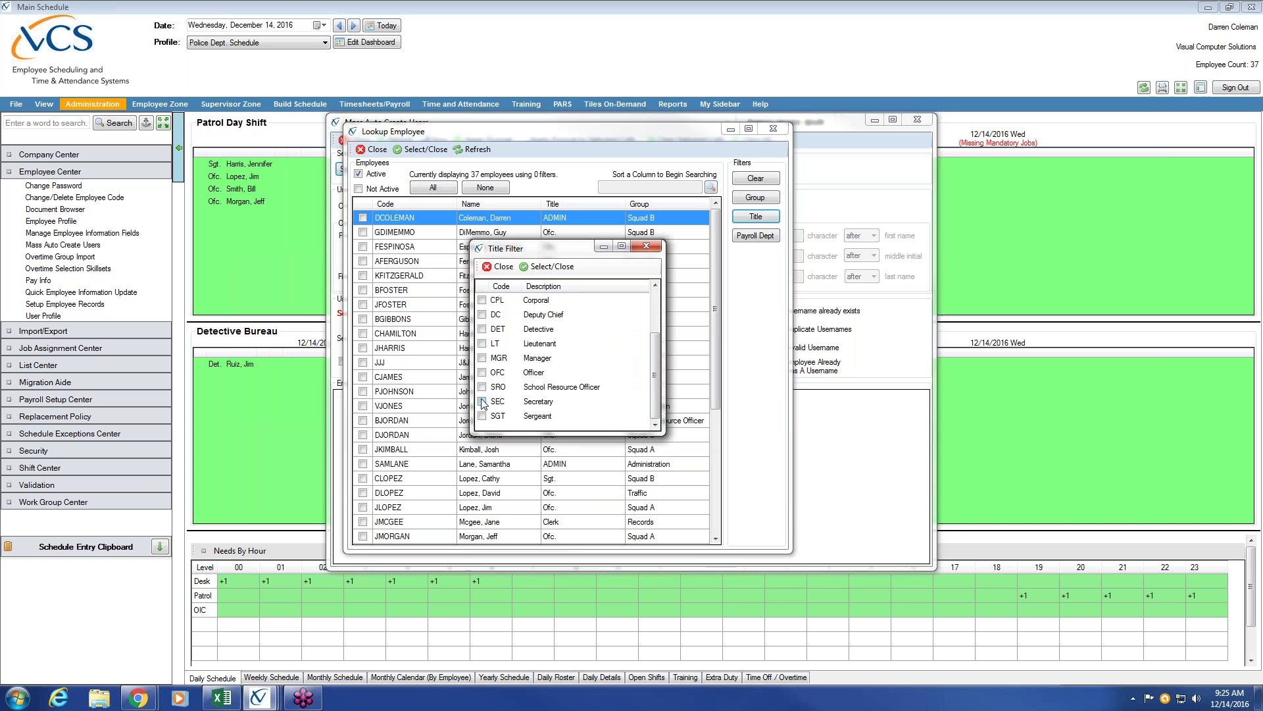
{"action": "left_click", "coordinate": [484, 387]}
{"action": "left_click", "coordinate": [483, 387]}
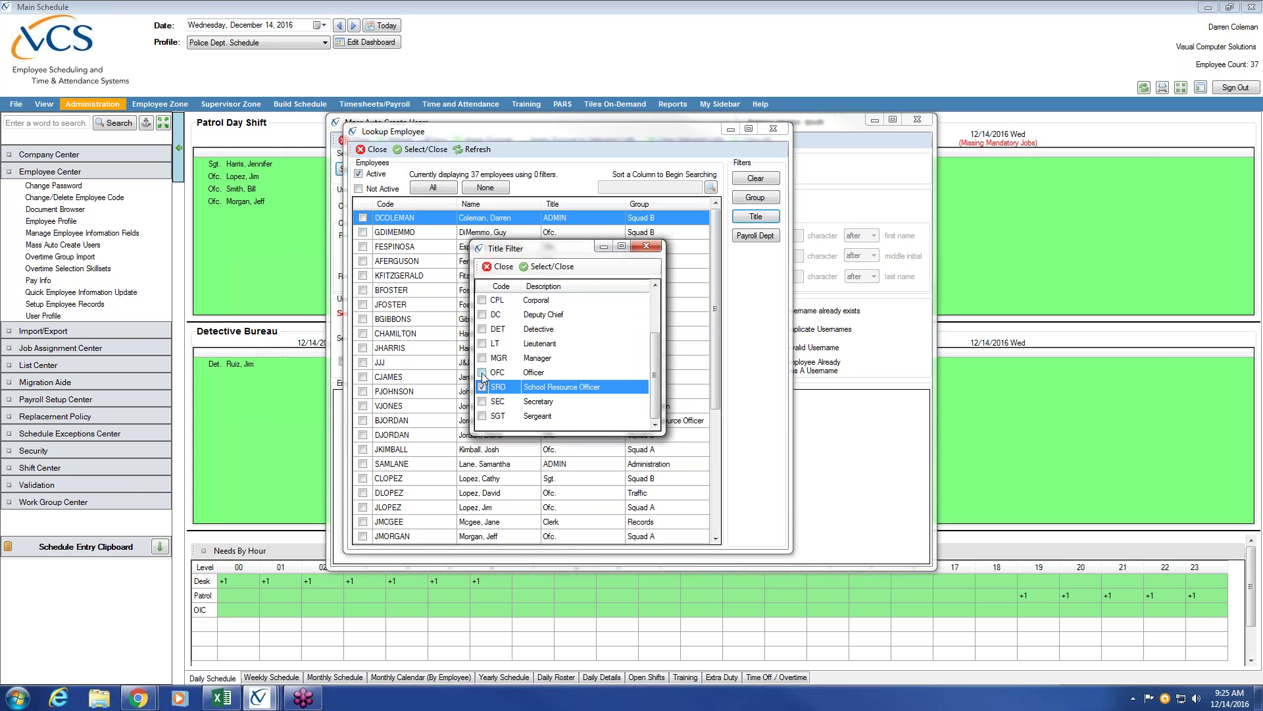
{"action": "left_click", "coordinate": [483, 372]}
{"action": "left_click", "coordinate": [483, 329]}
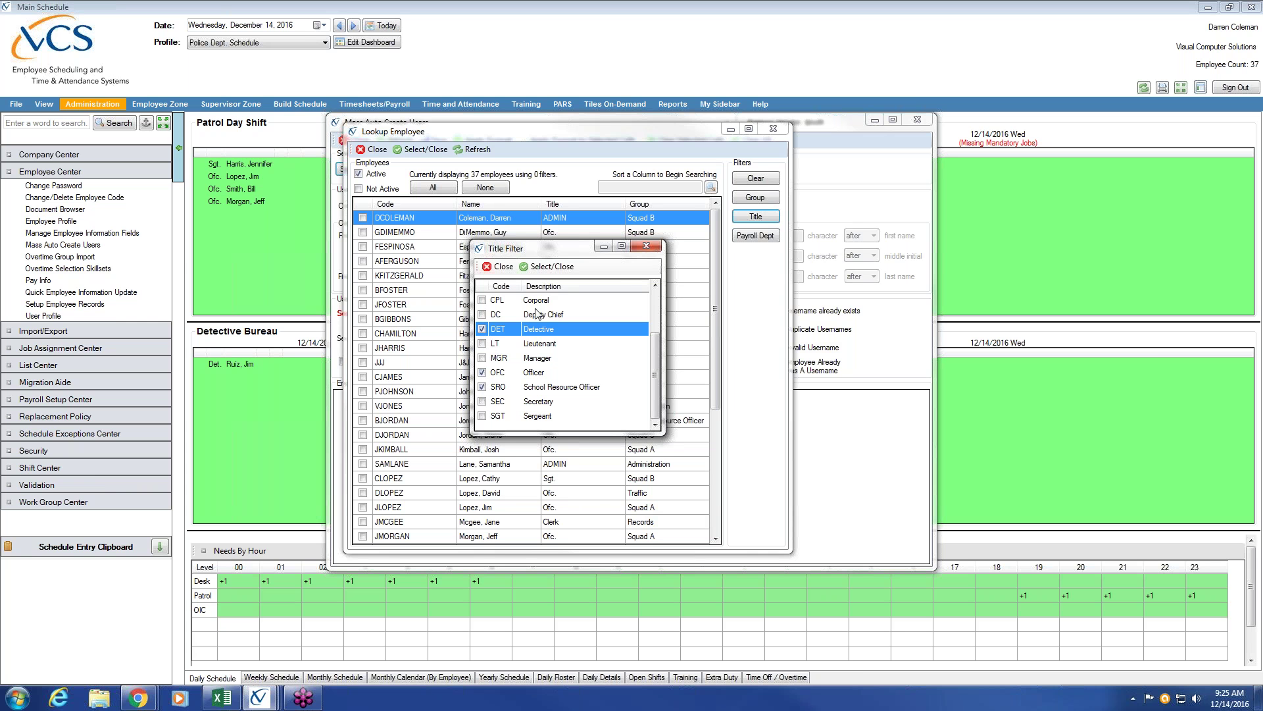
{"action": "left_click", "coordinate": [551, 268]}
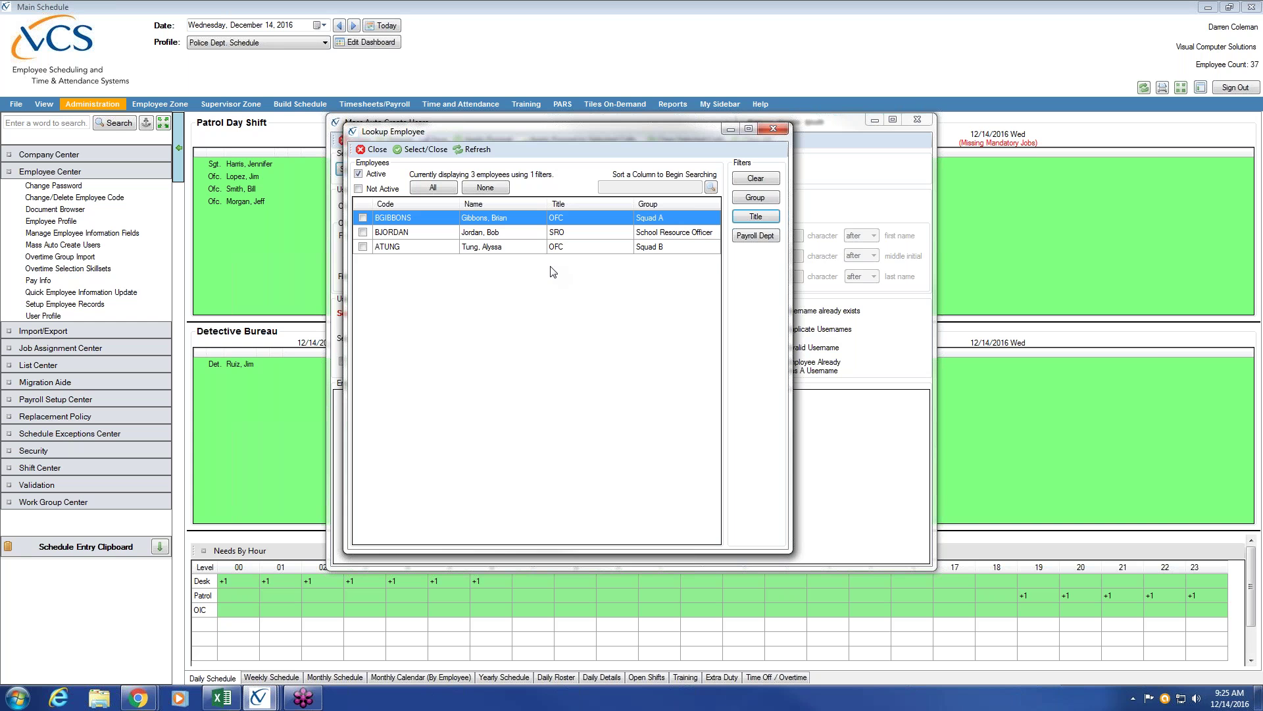
Reopen the Title Filter and close it, keeping the three titles ticked.
{"action": "left_click", "coordinate": [763, 217]}
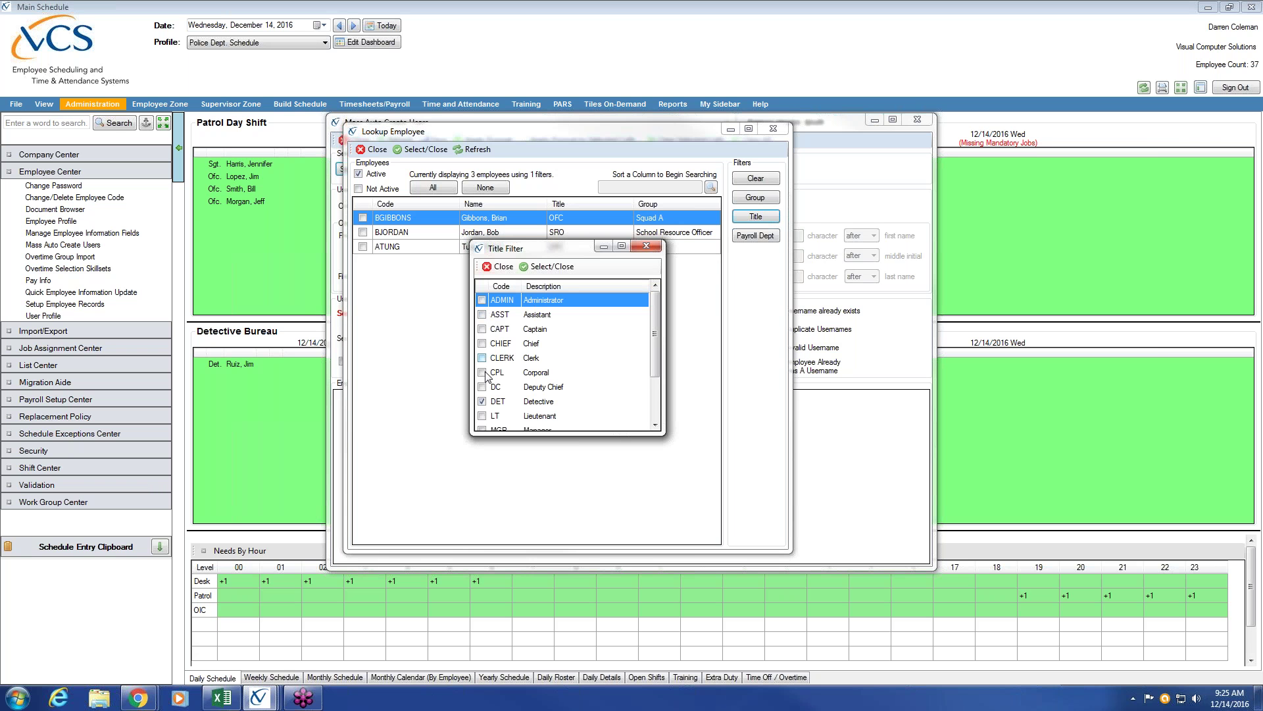
{"action": "left_click", "coordinate": [660, 413]}
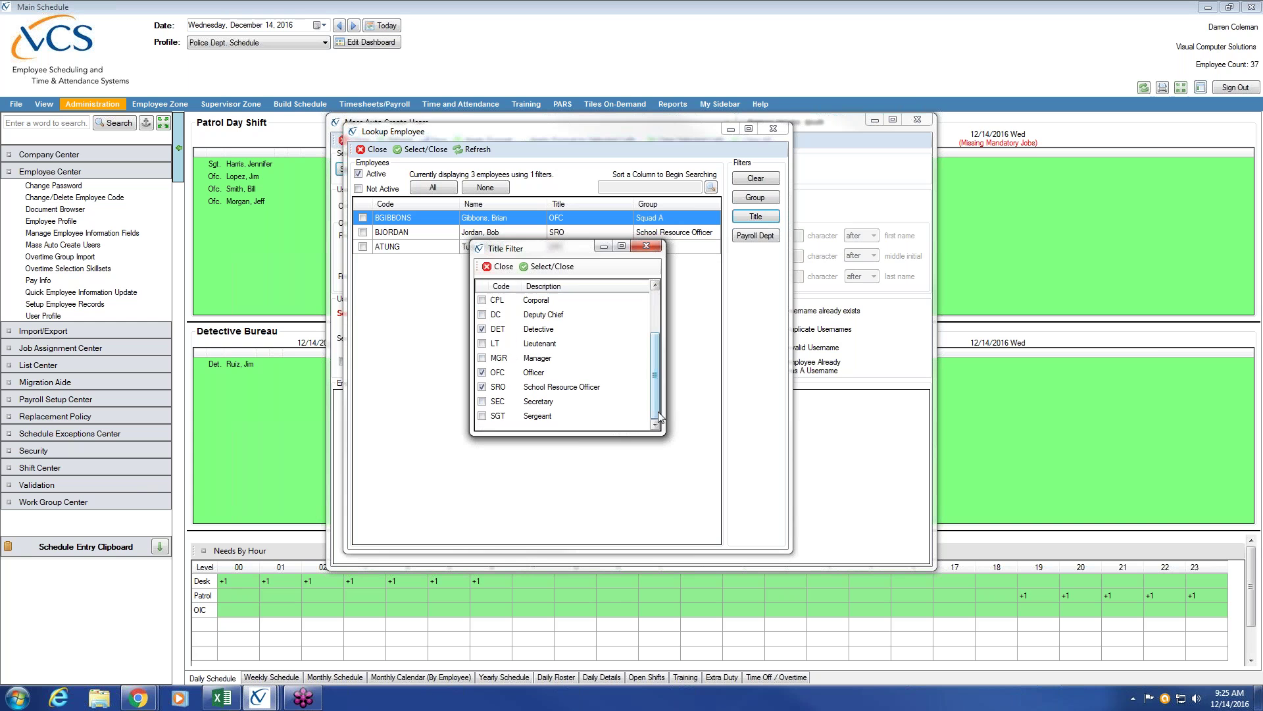
{"action": "left_click", "coordinate": [553, 268]}
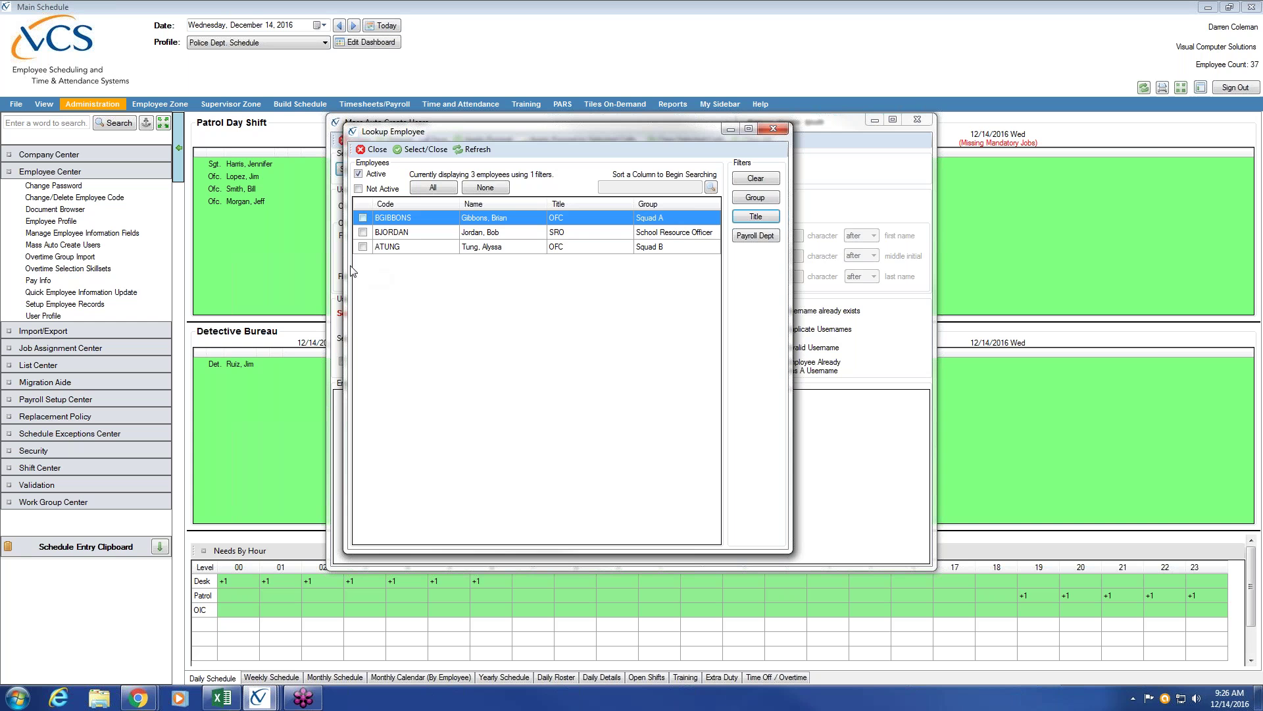
Tick all three filtered employees in the lookup list.
{"action": "left_click", "coordinate": [362, 218]}
{"action": "left_click", "coordinate": [364, 234]}
{"action": "left_click", "coordinate": [363, 247]}
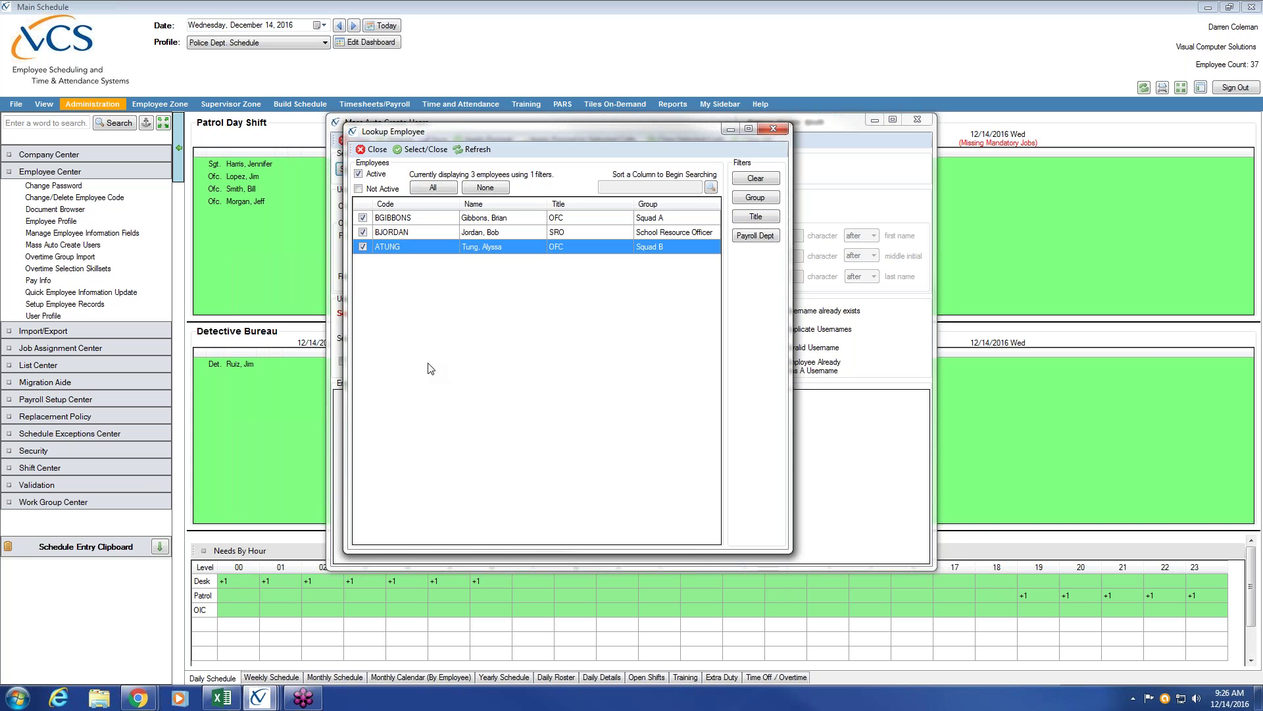
{"action": "left_click", "coordinate": [432, 190]}
Bring the three employees in, tick Use Email Address, and apply the format.
{"action": "left_click", "coordinate": [435, 153]}
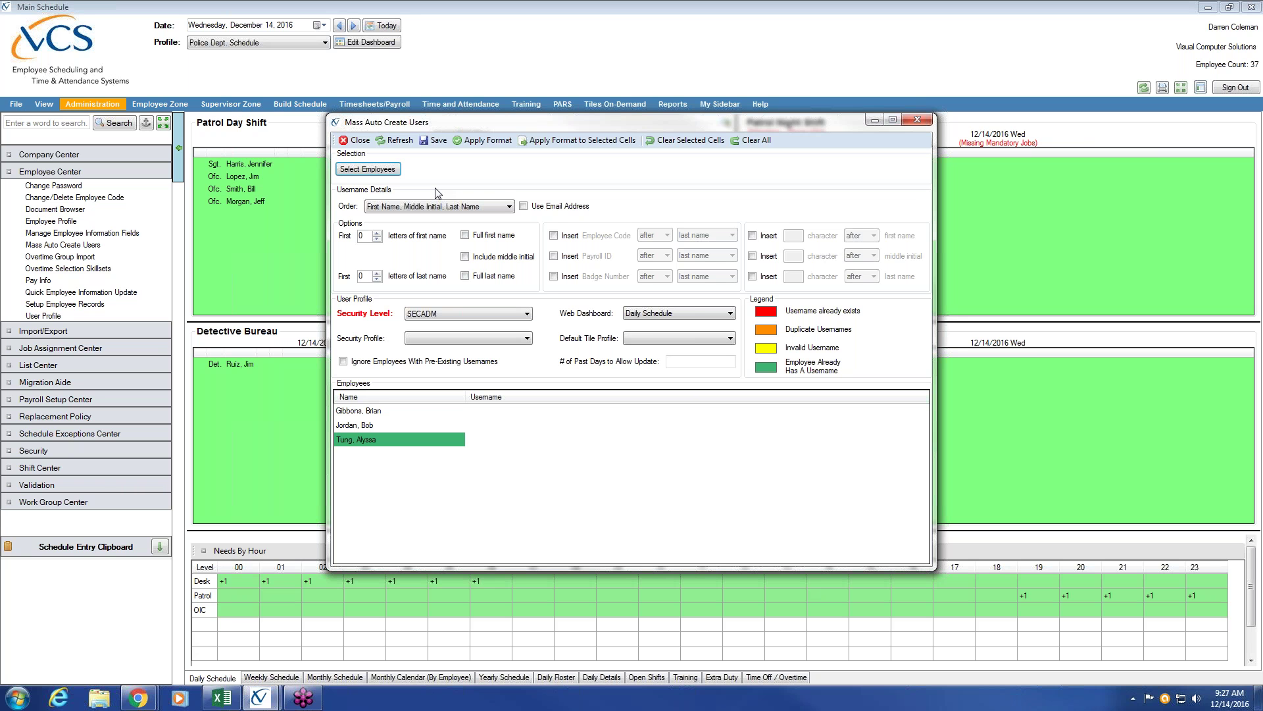
{"action": "left_click", "coordinate": [524, 207]}
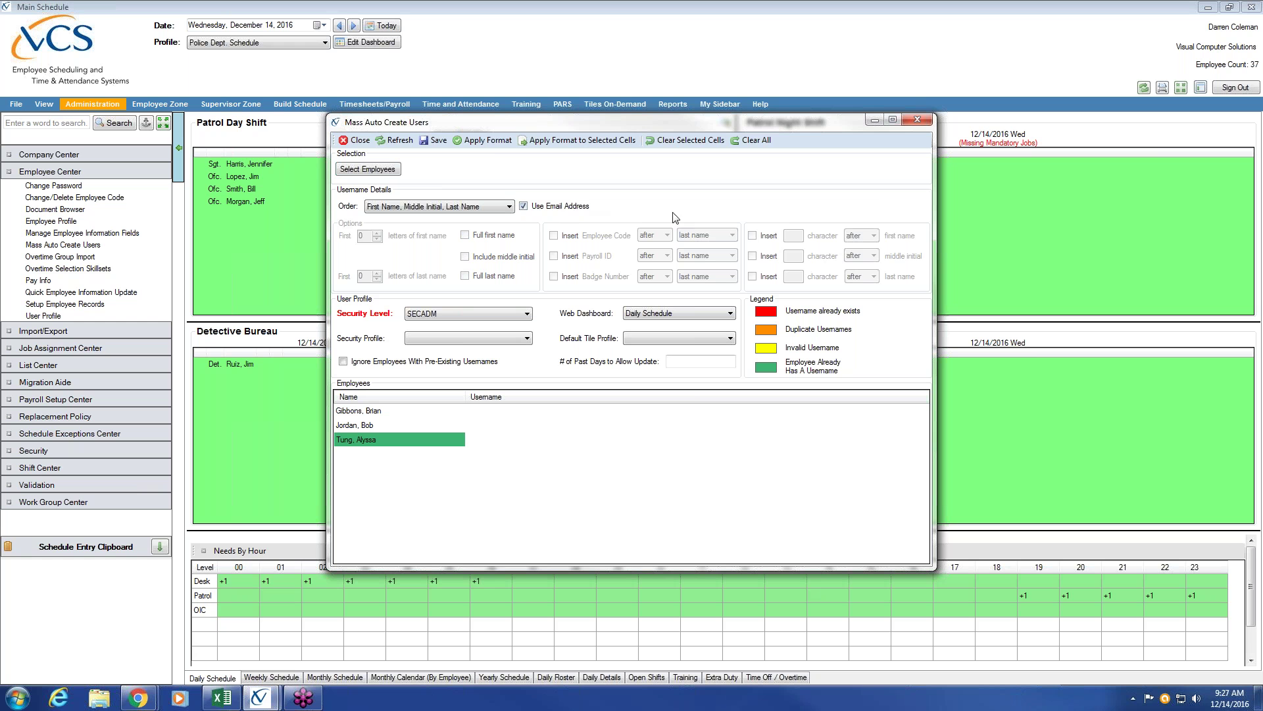
{"action": "left_click", "coordinate": [492, 140]}
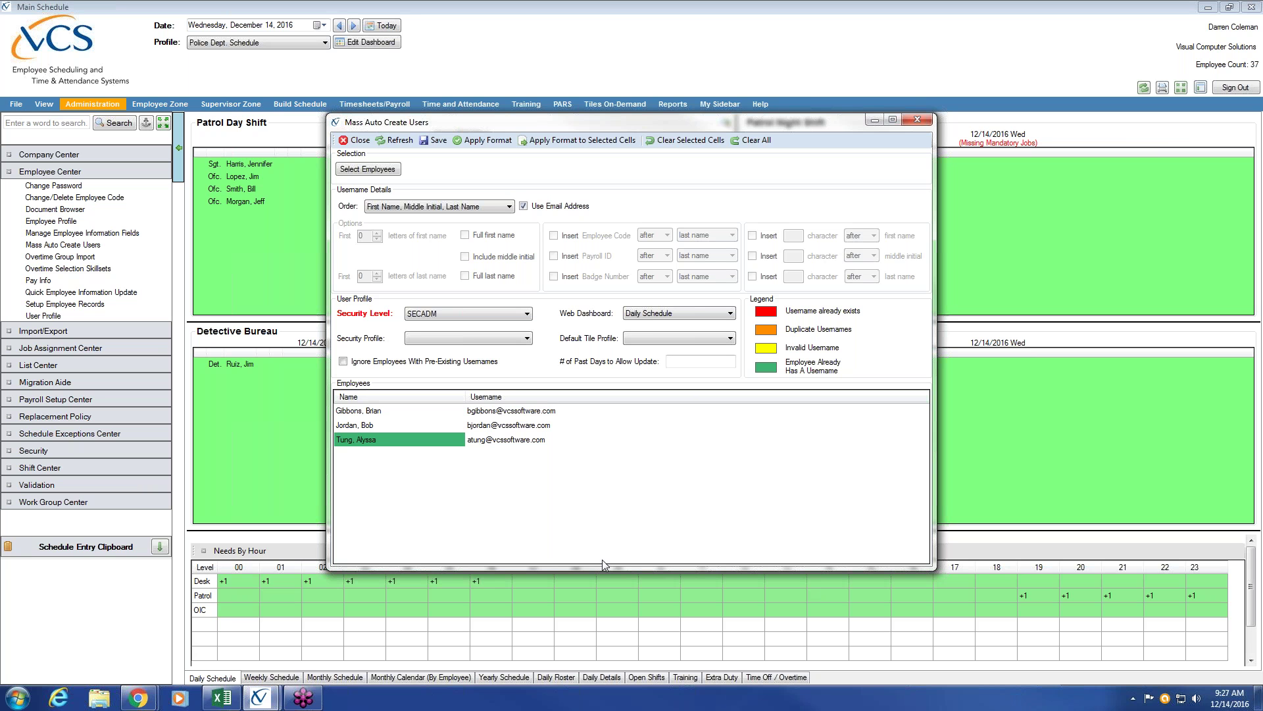
Turn off Use Email Address and clear the three Username cells.
{"action": "left_click", "coordinate": [524, 207]}
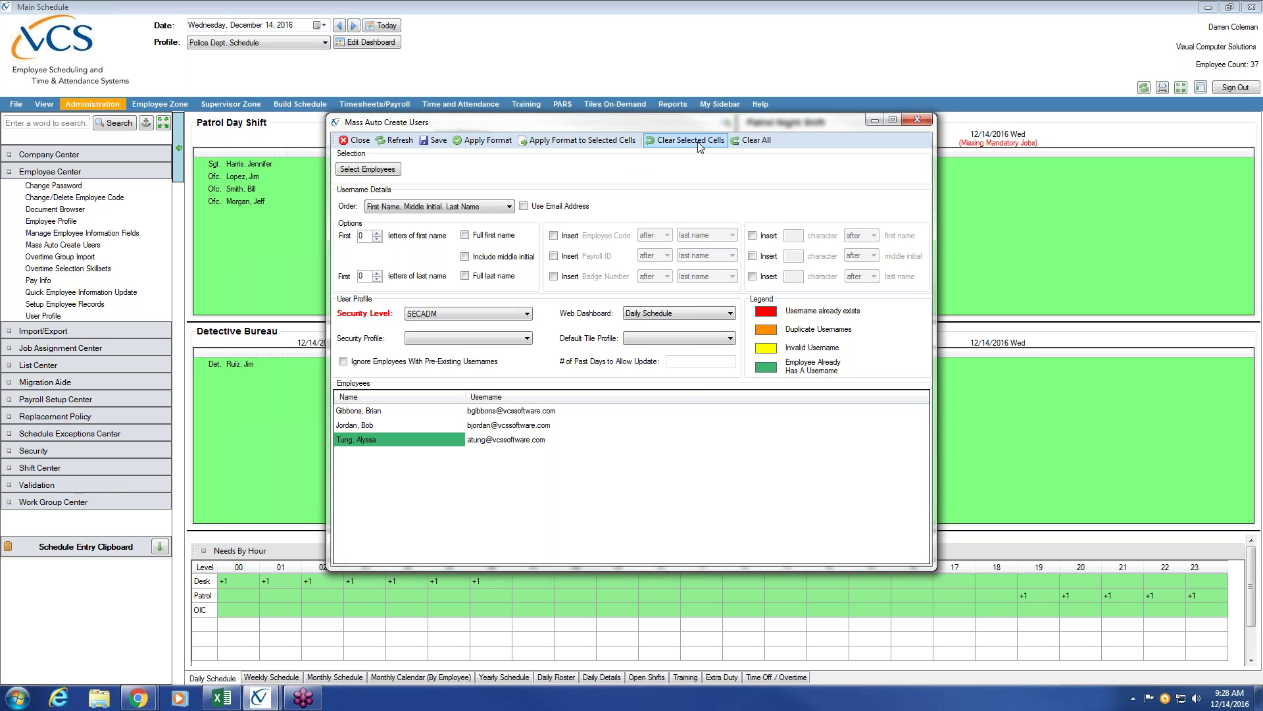
{"action": "left_click", "coordinate": [533, 410]}
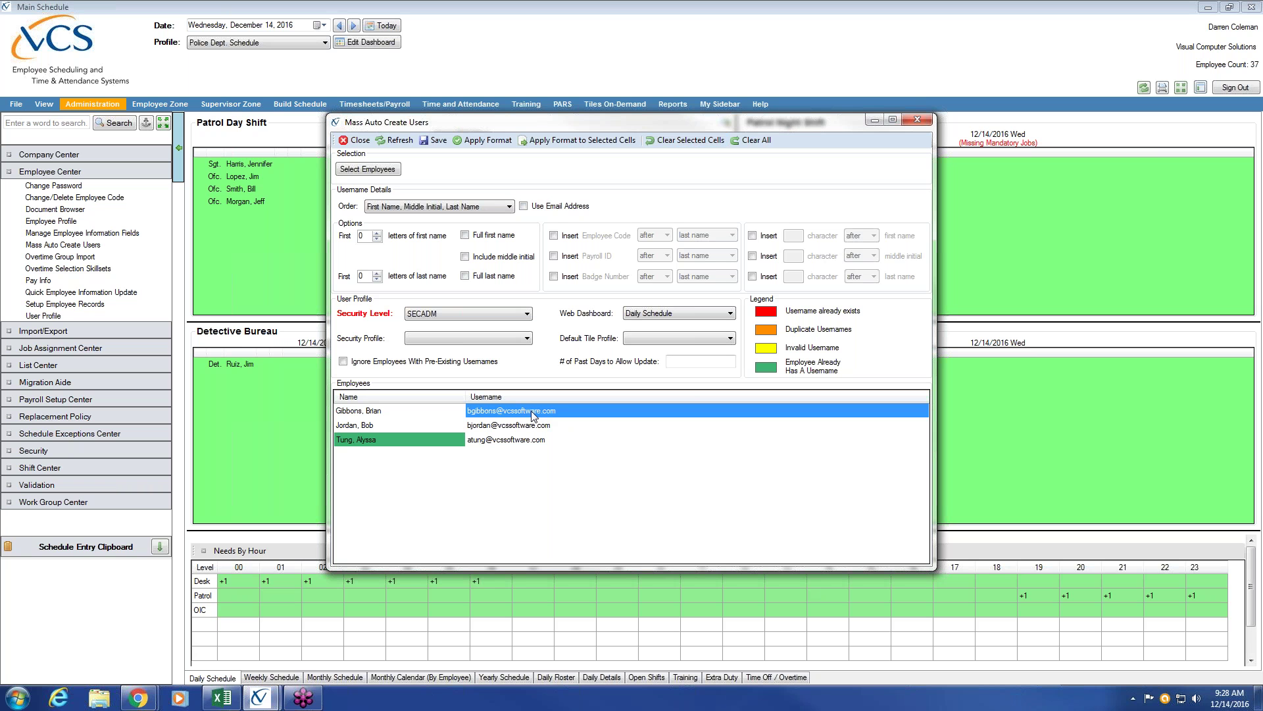
{"action": "left_click_drag", "start_coordinate": [520, 425], "coordinate": [514, 442]}
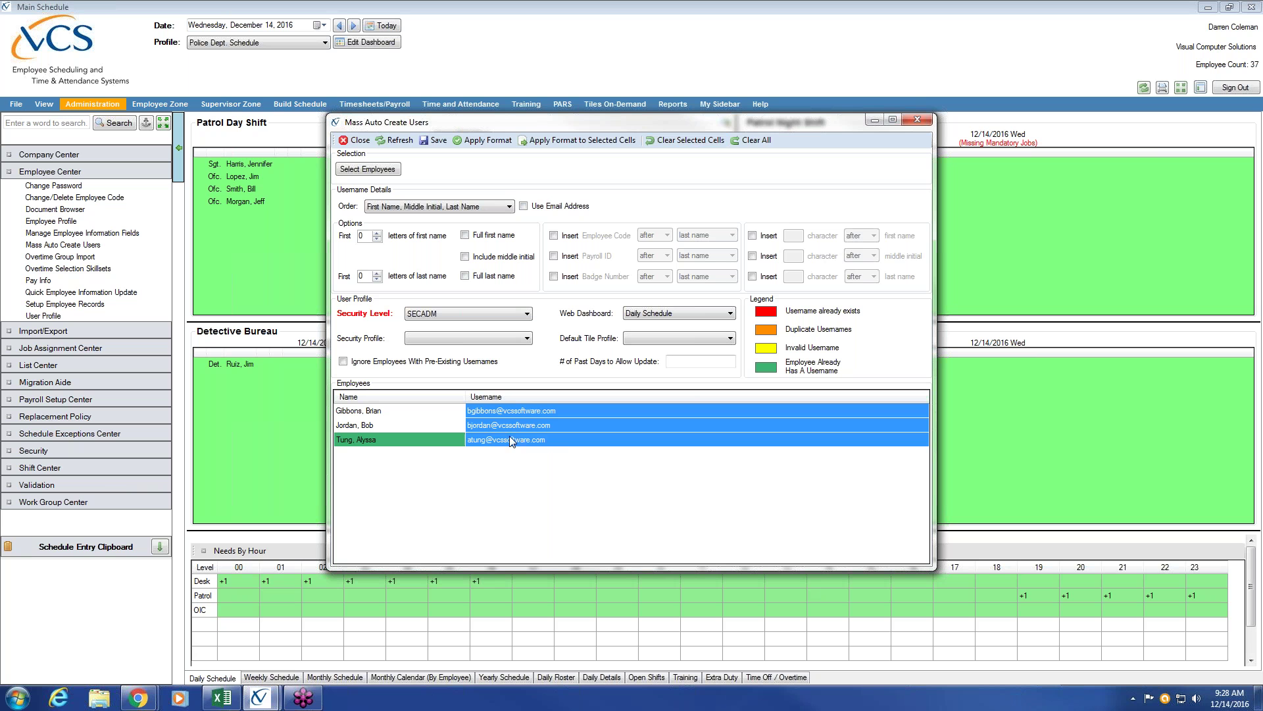
{"action": "left_click", "coordinate": [679, 140]}
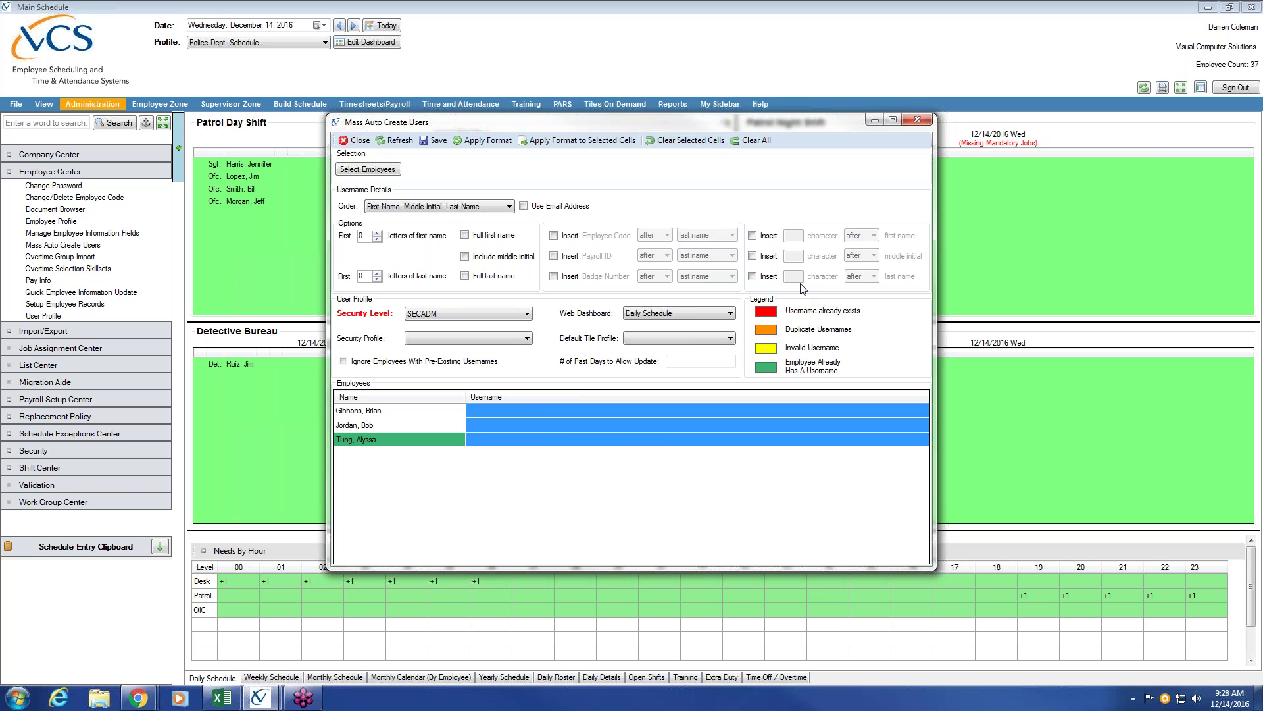
Apply a username format of 1 first-name letter plus full last name, then select the three results.
{"action": "left_click", "coordinate": [378, 233]}
{"action": "left_click", "coordinate": [465, 276]}
{"action": "left_click", "coordinate": [486, 141]}
{"action": "left_click", "coordinate": [508, 410]}
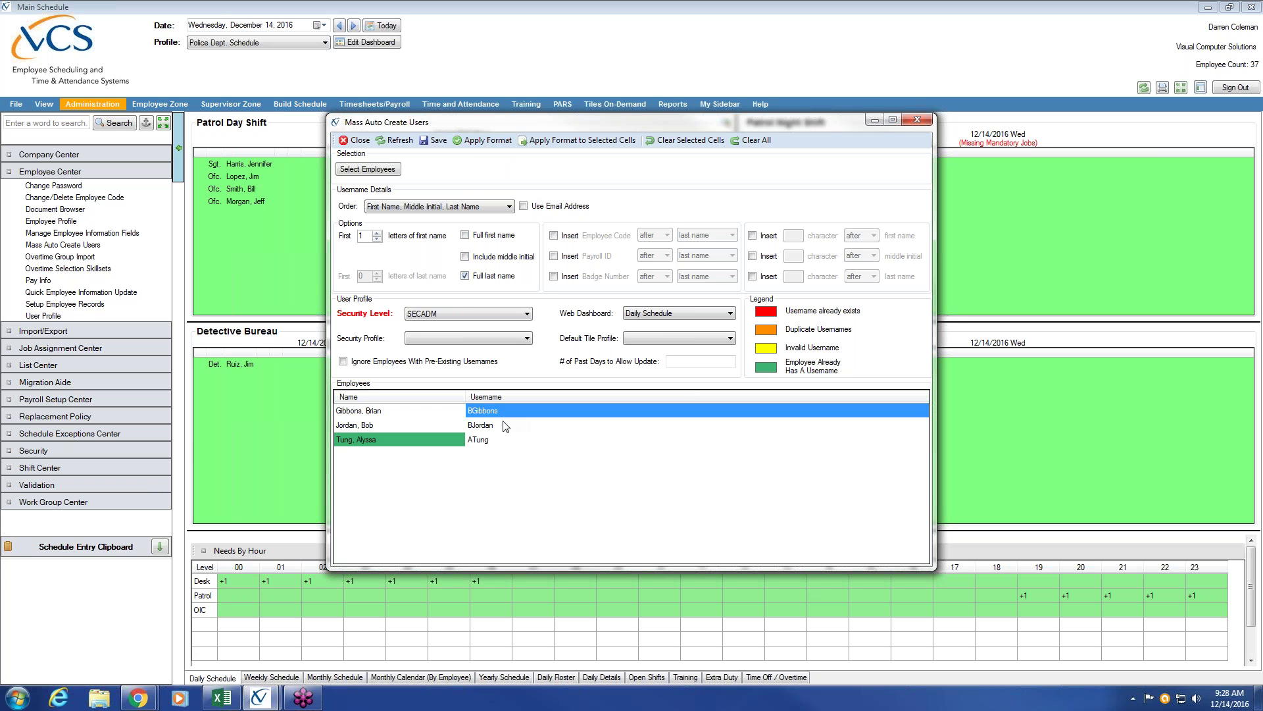
{"action": "left_click", "coordinate": [504, 425]}
{"action": "left_click", "coordinate": [498, 439]}
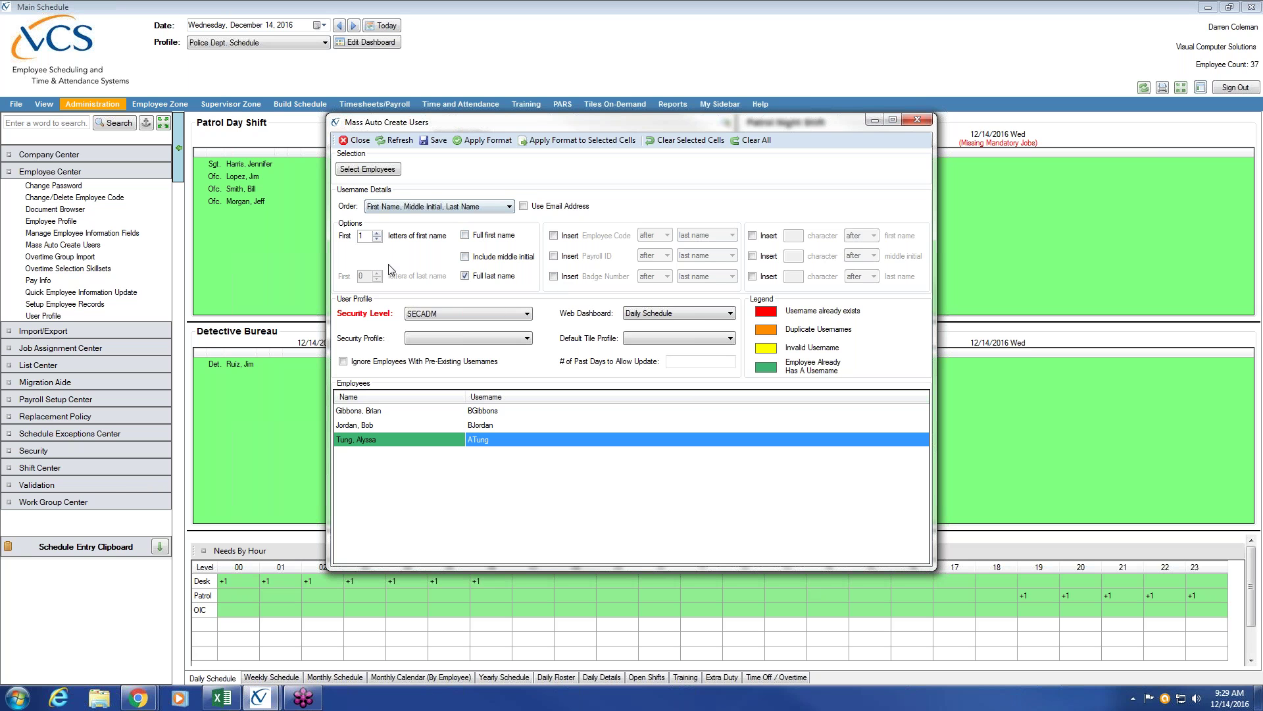
Try then untick Insert Badge Number and Insert Payroll ID; enable a character after the last name.
{"action": "left_click", "coordinate": [554, 276]}
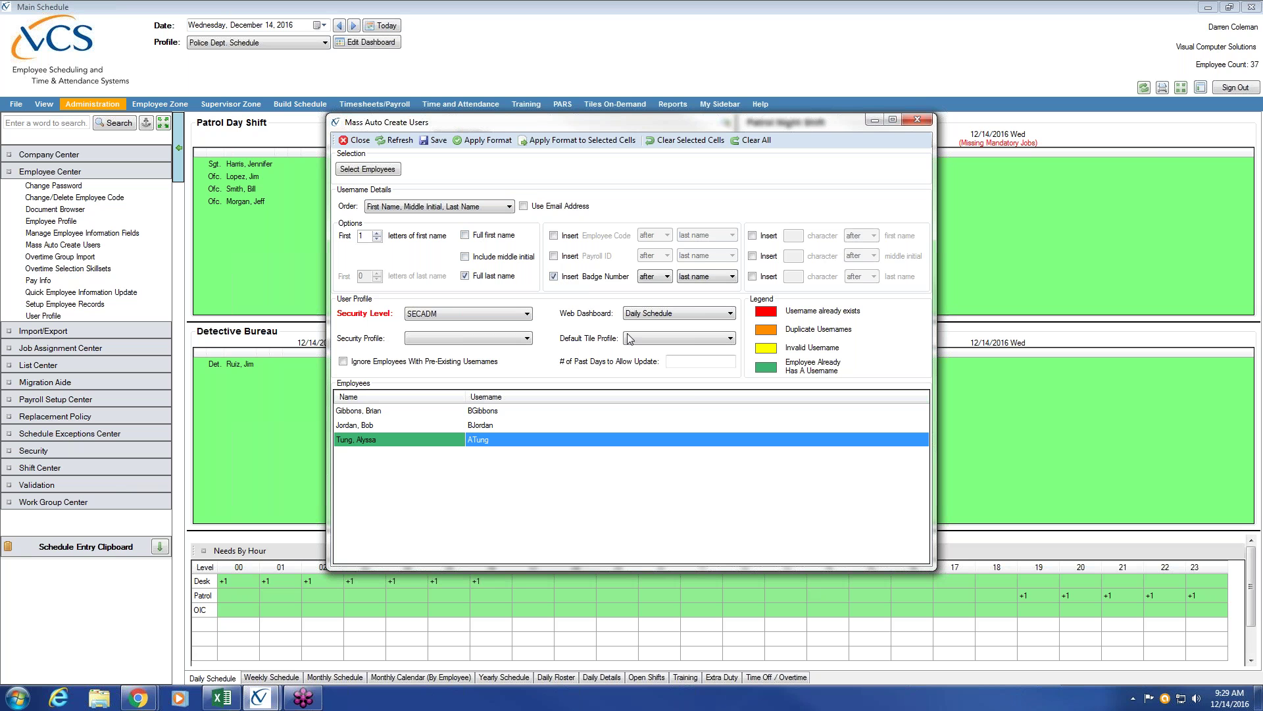
{"action": "left_click", "coordinate": [502, 142]}
{"action": "left_click", "coordinate": [554, 276]}
{"action": "left_click", "coordinate": [554, 256]}
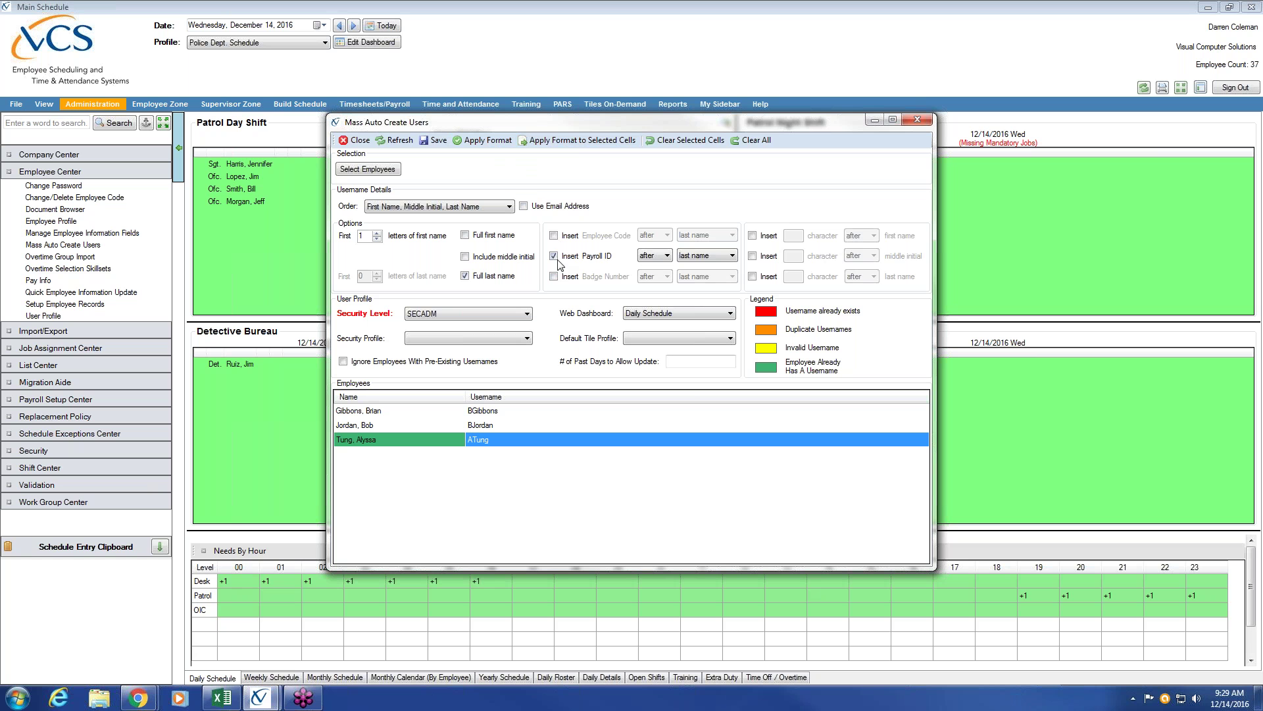
{"action": "left_click", "coordinate": [554, 256]}
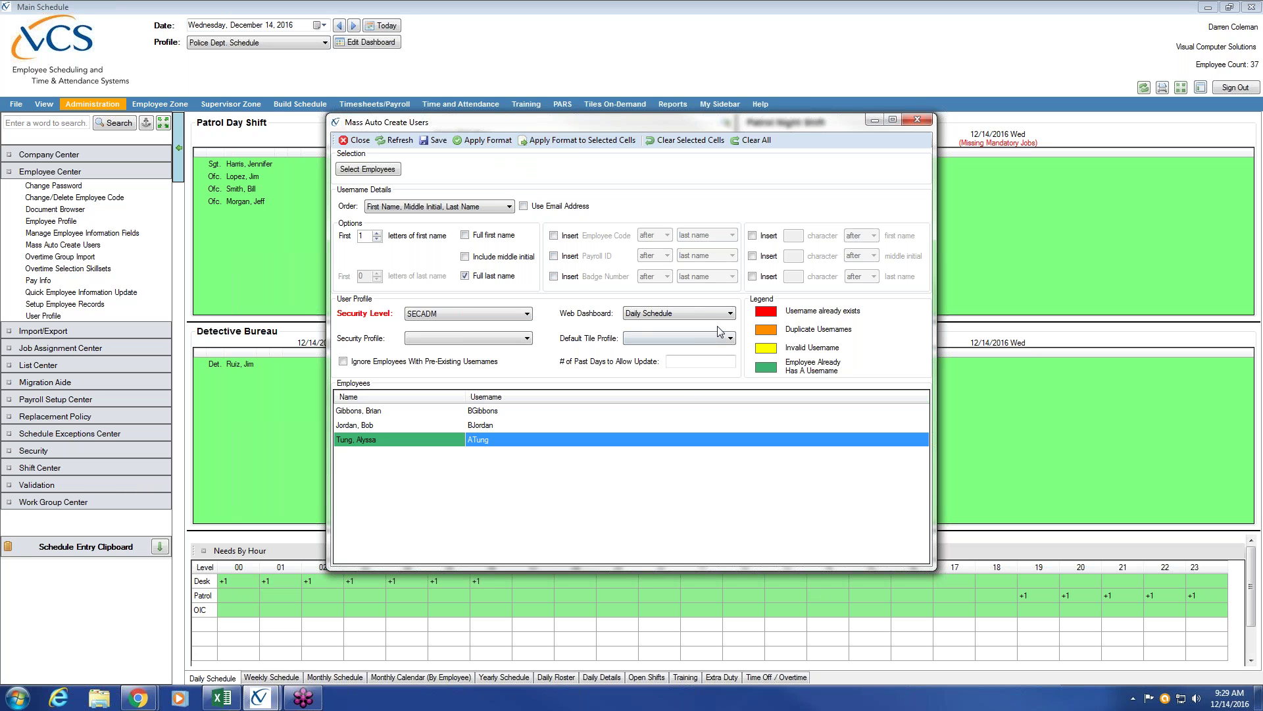
{"action": "left_click", "coordinate": [753, 277]}
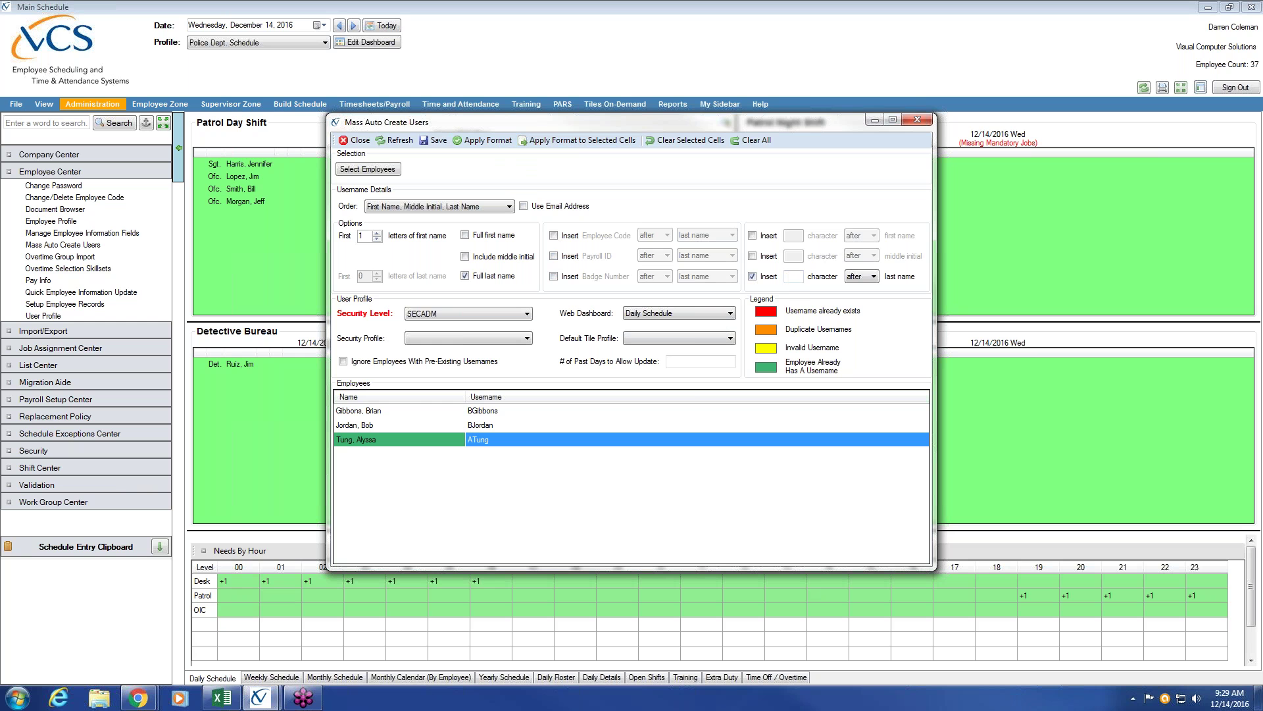
Try appending '01' after the last name, then turn it off so usernames are initial plus surname.
{"action": "left_click", "coordinate": [798, 280]}
{"action": "type", "text": "0"}
{"action": "type", "text": "1"}
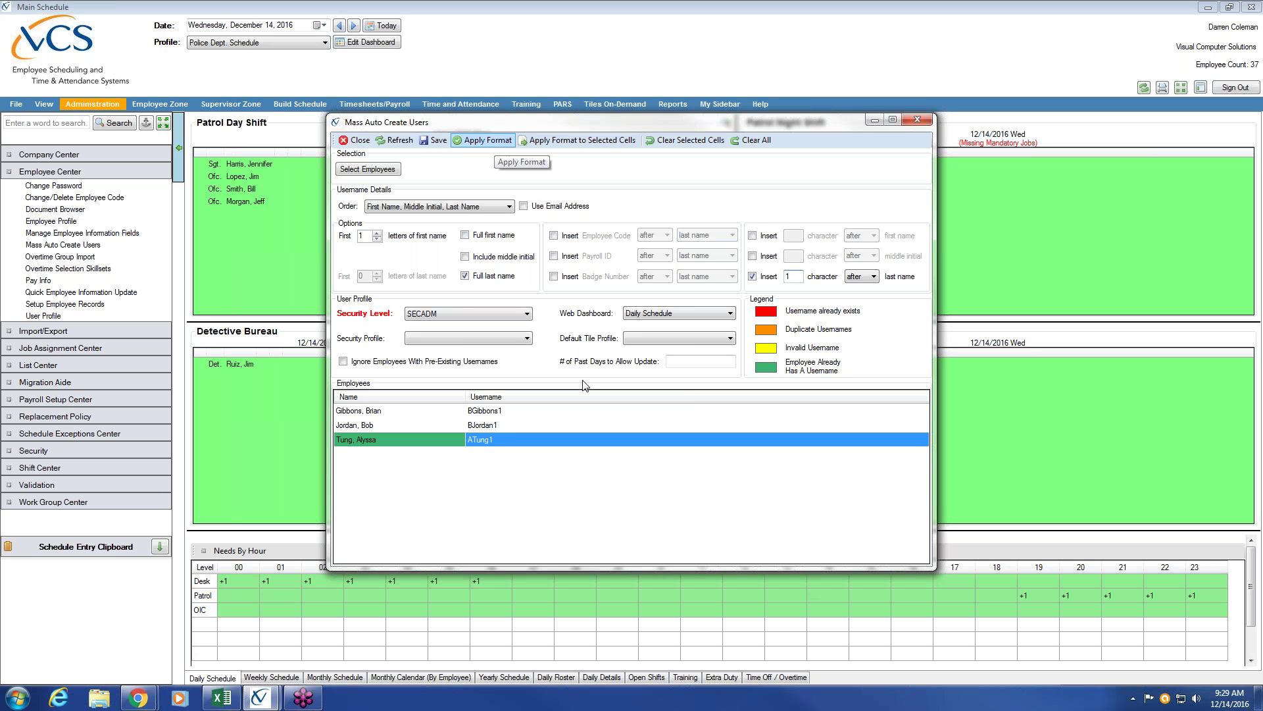
{"action": "left_click", "coordinate": [498, 139]}
{"action": "left_click", "coordinate": [508, 426]}
{"action": "left_click", "coordinate": [501, 440]}
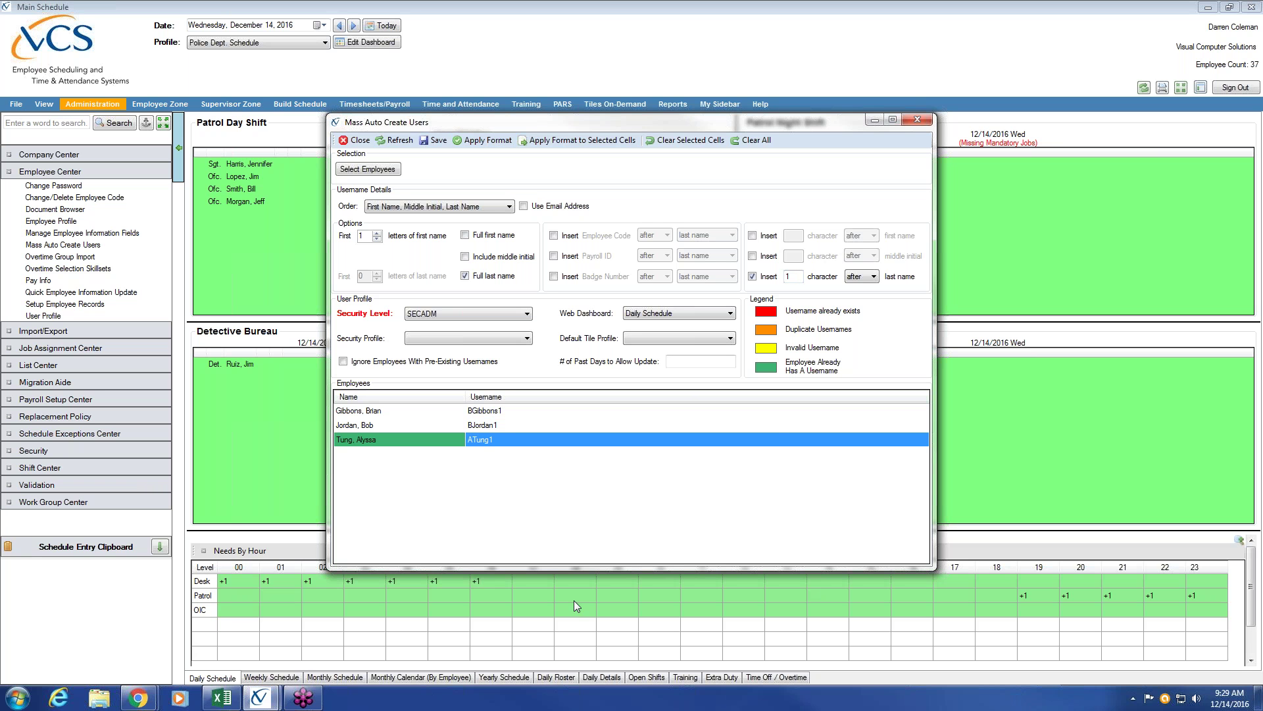
{"action": "left_click", "coordinate": [753, 278]}
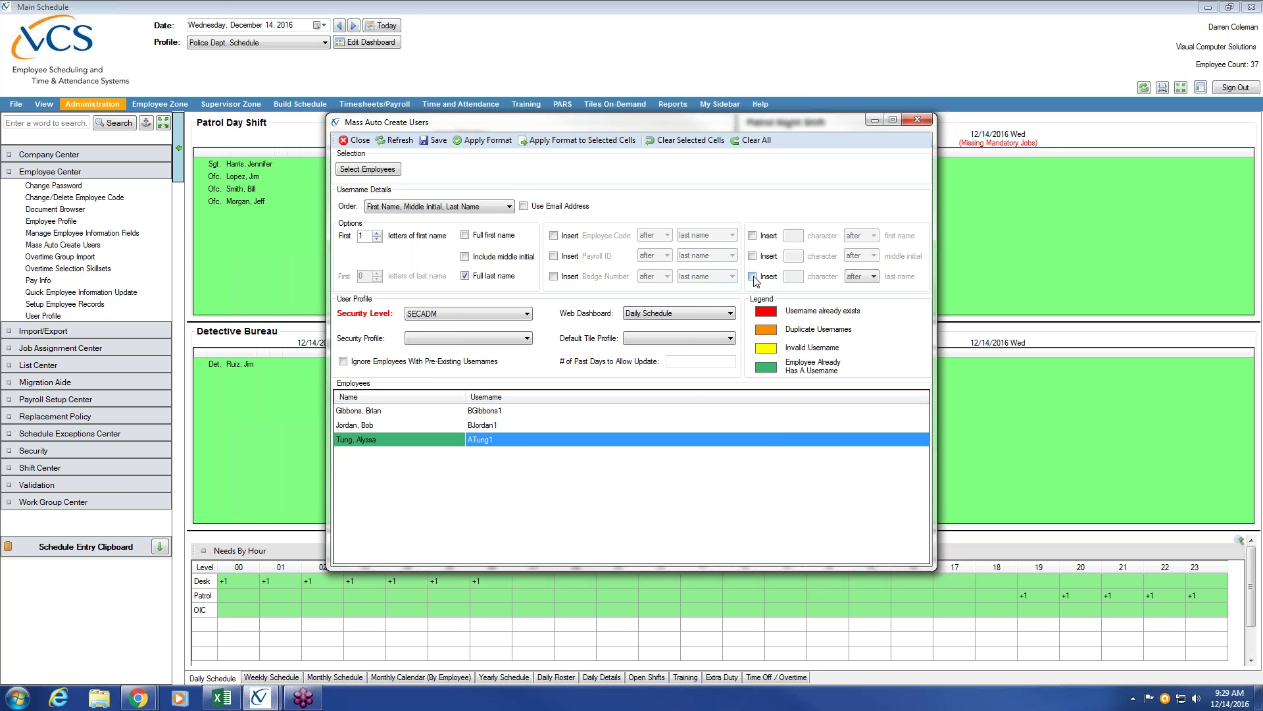
{"action": "left_click", "coordinate": [498, 141]}
Choose Basic User as the security profile for the new user accounts.
{"action": "left_click", "coordinate": [527, 340]}
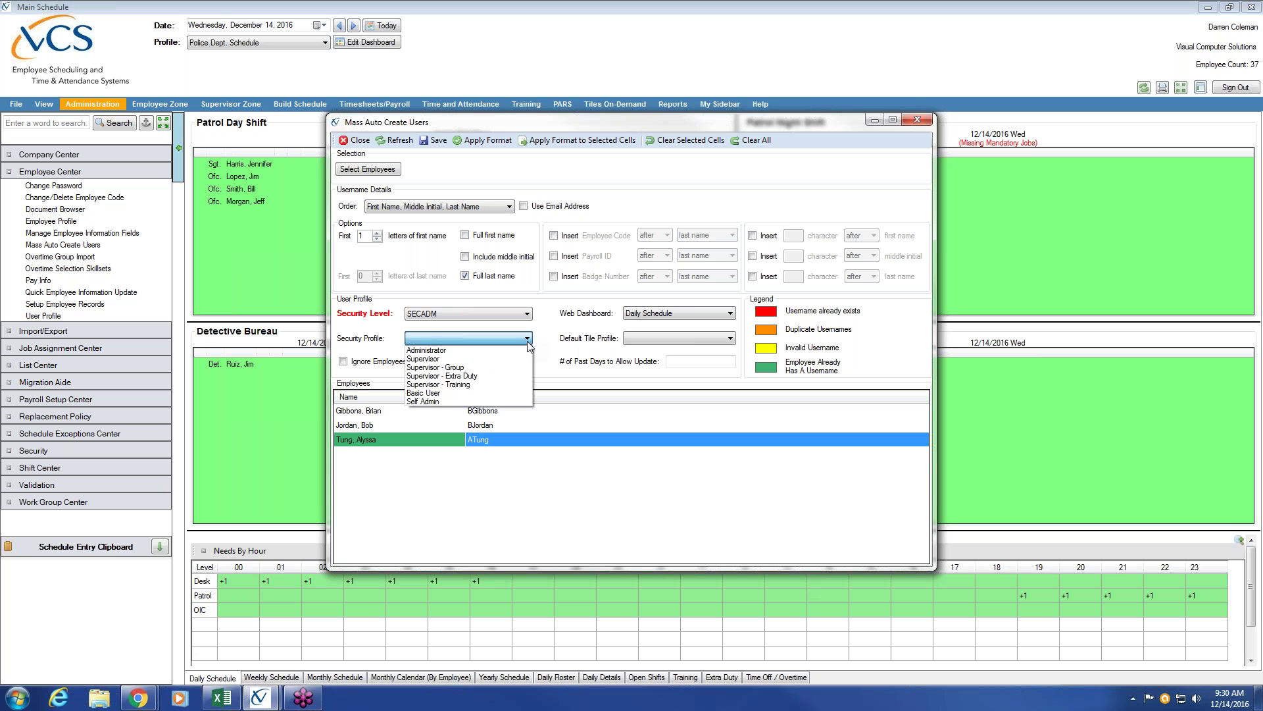
{"action": "left_click", "coordinate": [481, 393]}
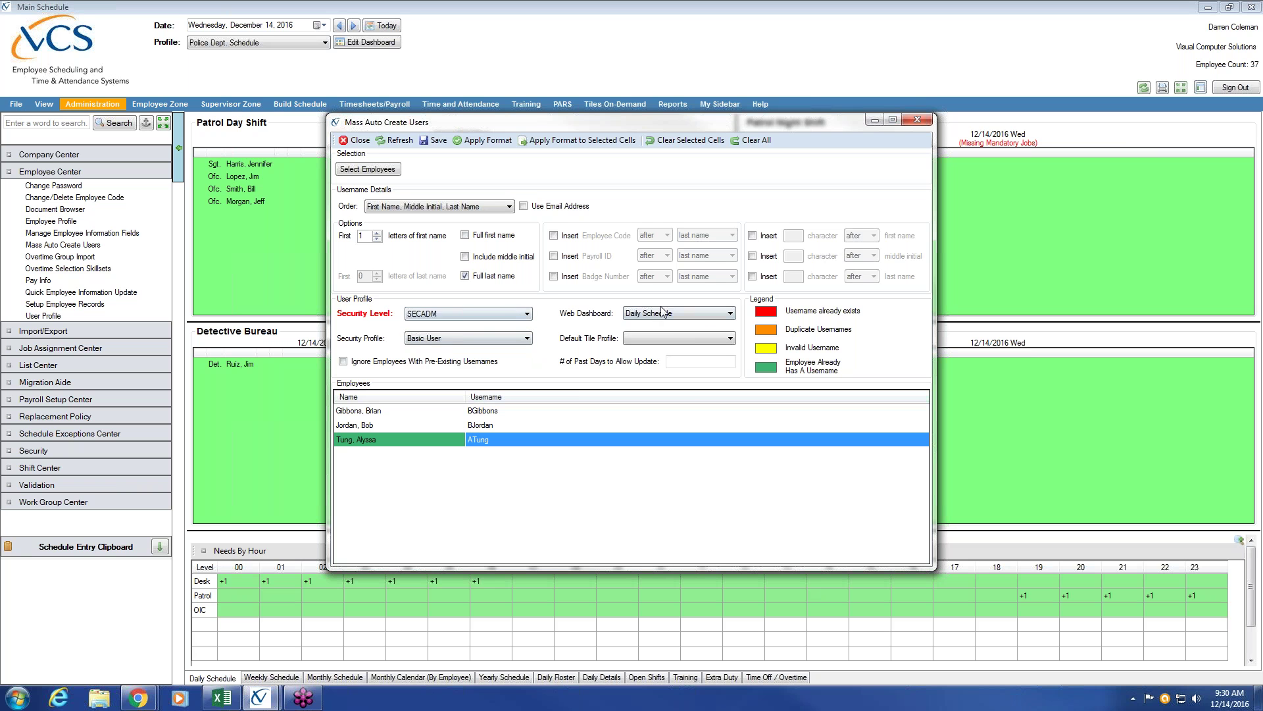
{"action": "left_click", "coordinate": [731, 314]}
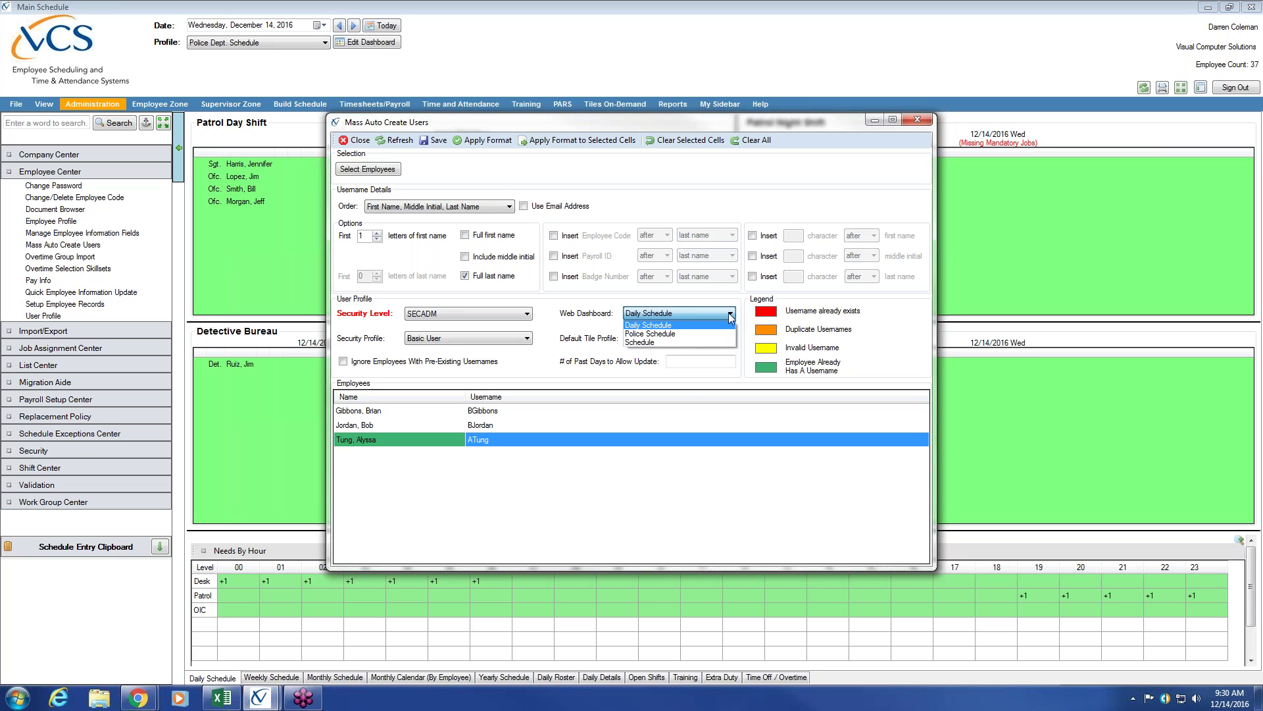
Set Police Schedule as the web dashboard, leave Default Tile Profile empty, and recentre the dialog.
{"action": "left_click", "coordinate": [652, 334]}
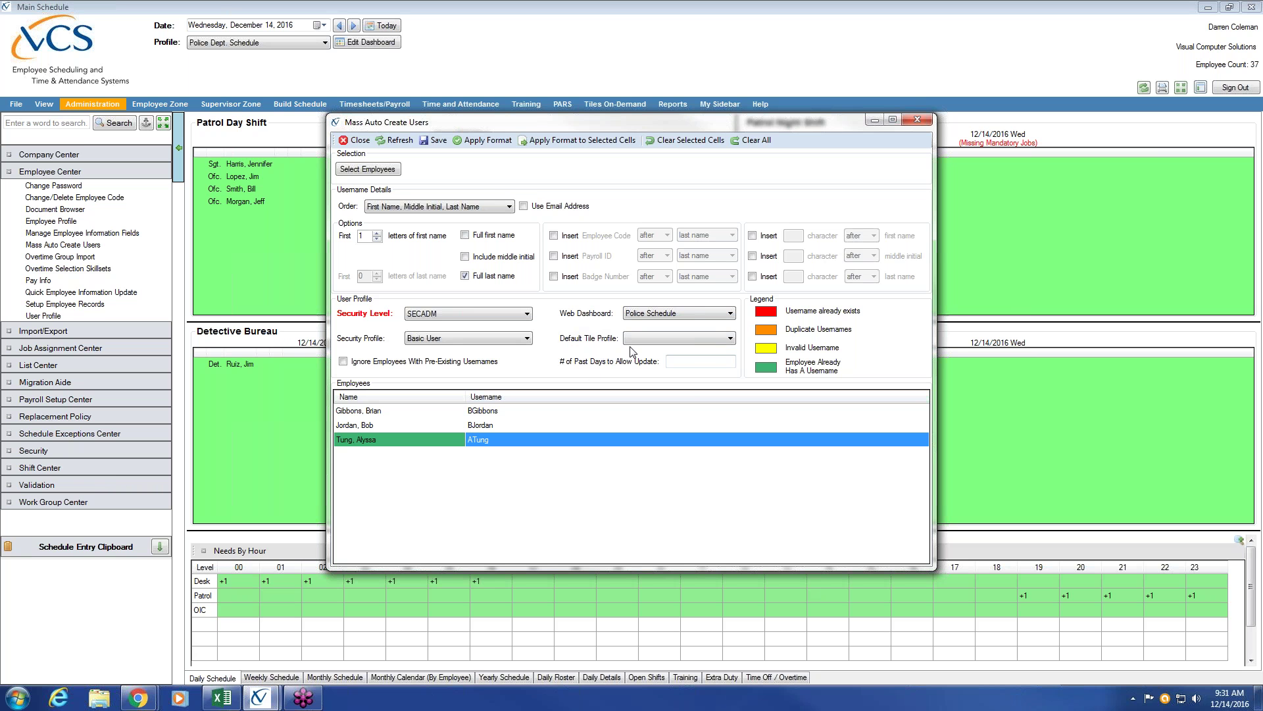
{"action": "left_click", "coordinate": [730, 339]}
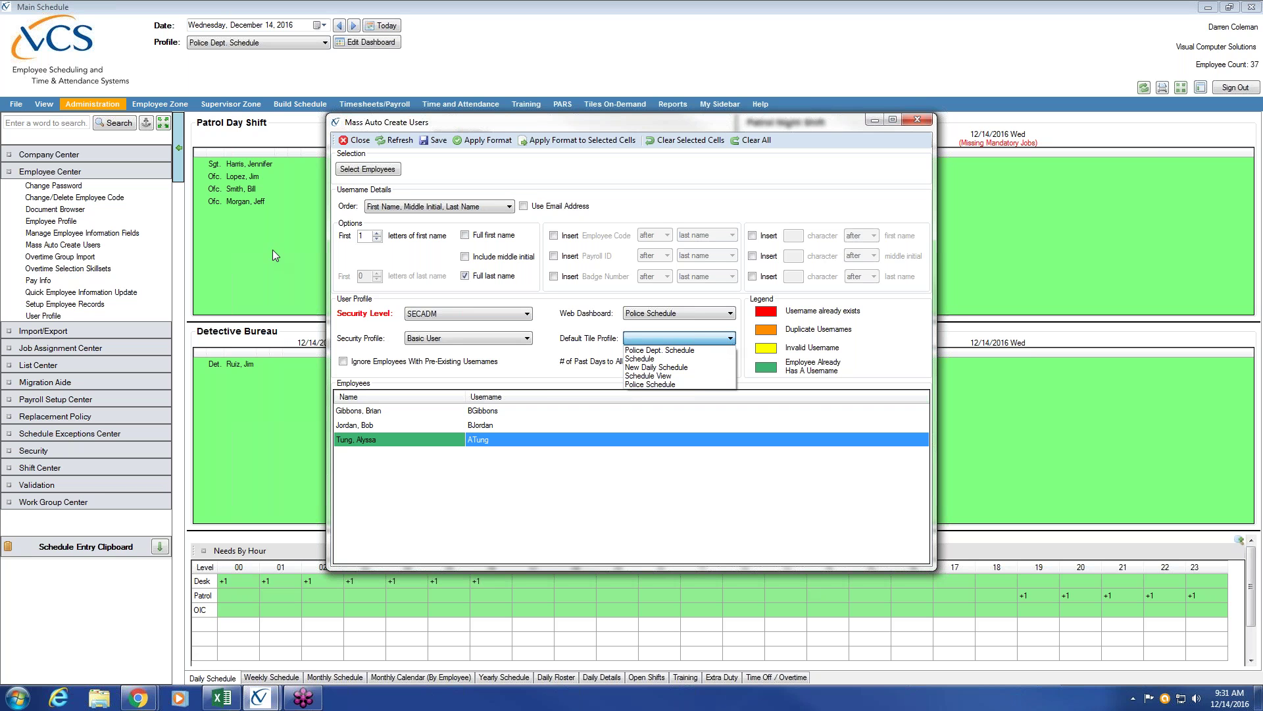
{"action": "left_click", "coordinate": [441, 122]}
{"action": "left_click_drag", "start_coordinate": [582, 128], "coordinate": [832, 135]}
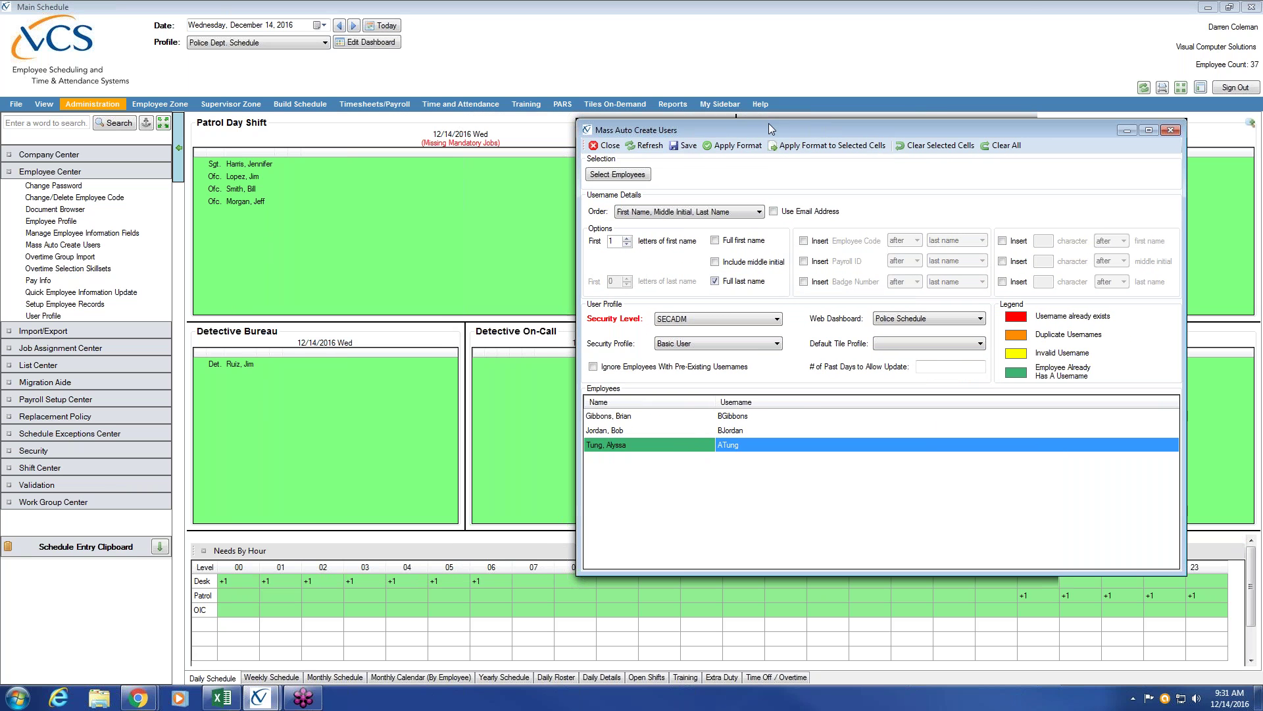
{"action": "left_click_drag", "start_coordinate": [741, 125], "coordinate": [506, 98]}
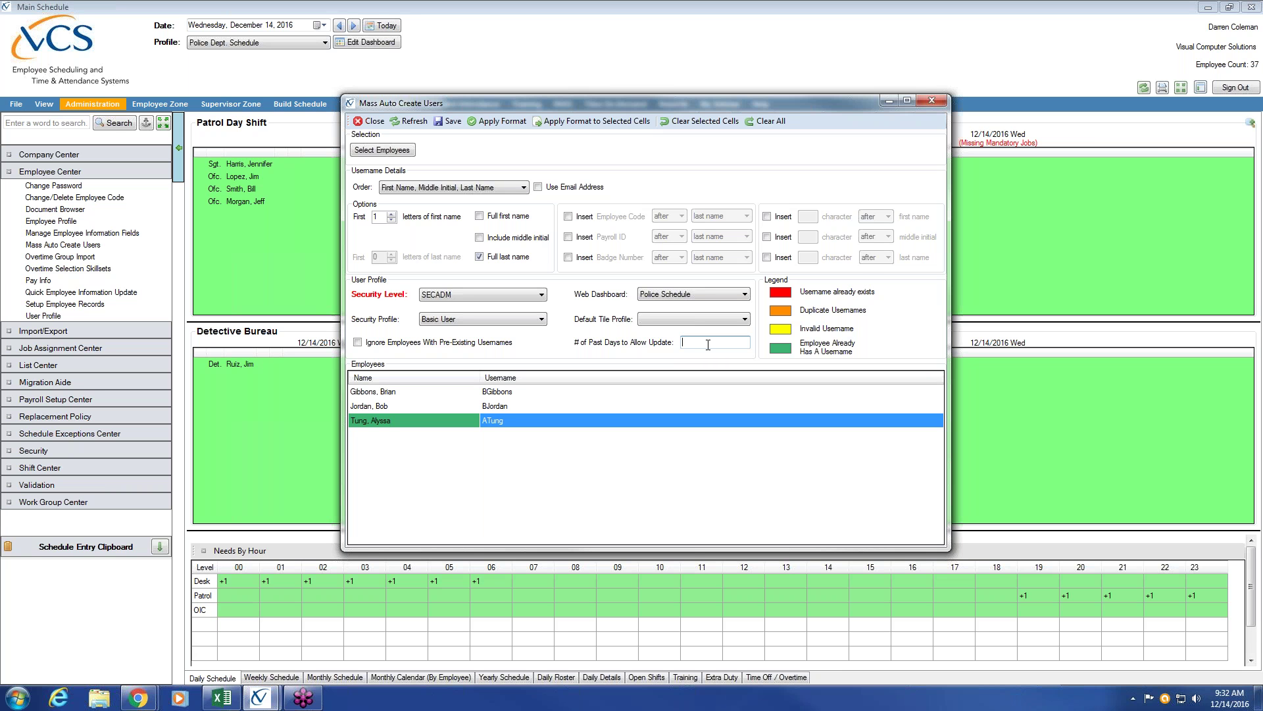
Enter 14 as the number of past days the new users may update.
{"action": "type", "text": "14"}
Save, accept the duplicate-username refusal, and confirm two user profiles were created.
{"action": "left_click", "coordinate": [453, 123]}
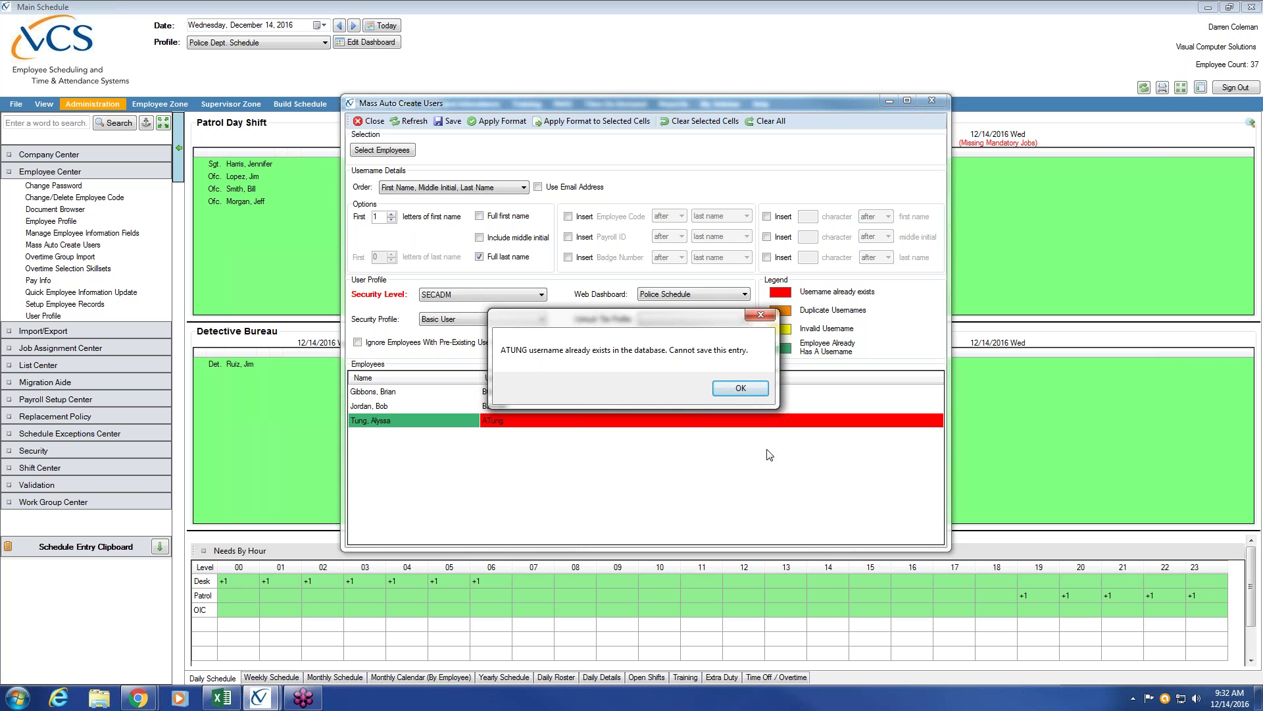
{"action": "left_click", "coordinate": [740, 388]}
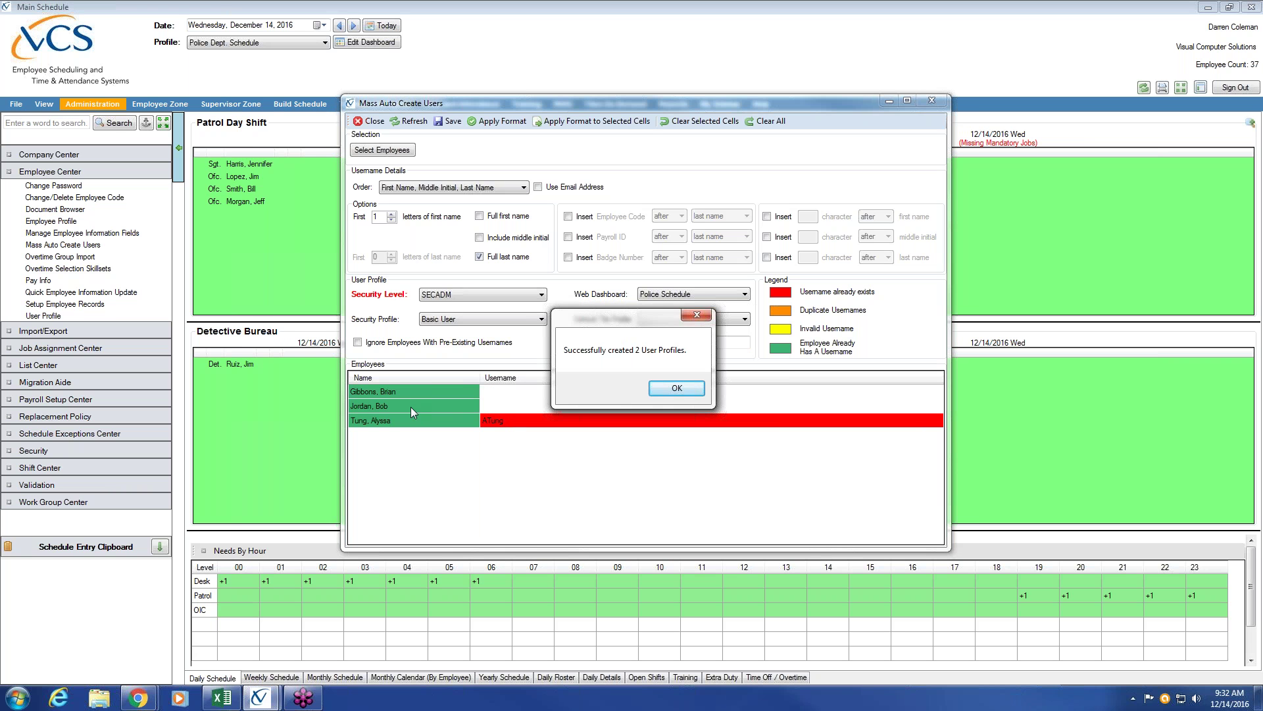
{"action": "left_click", "coordinate": [677, 388]}
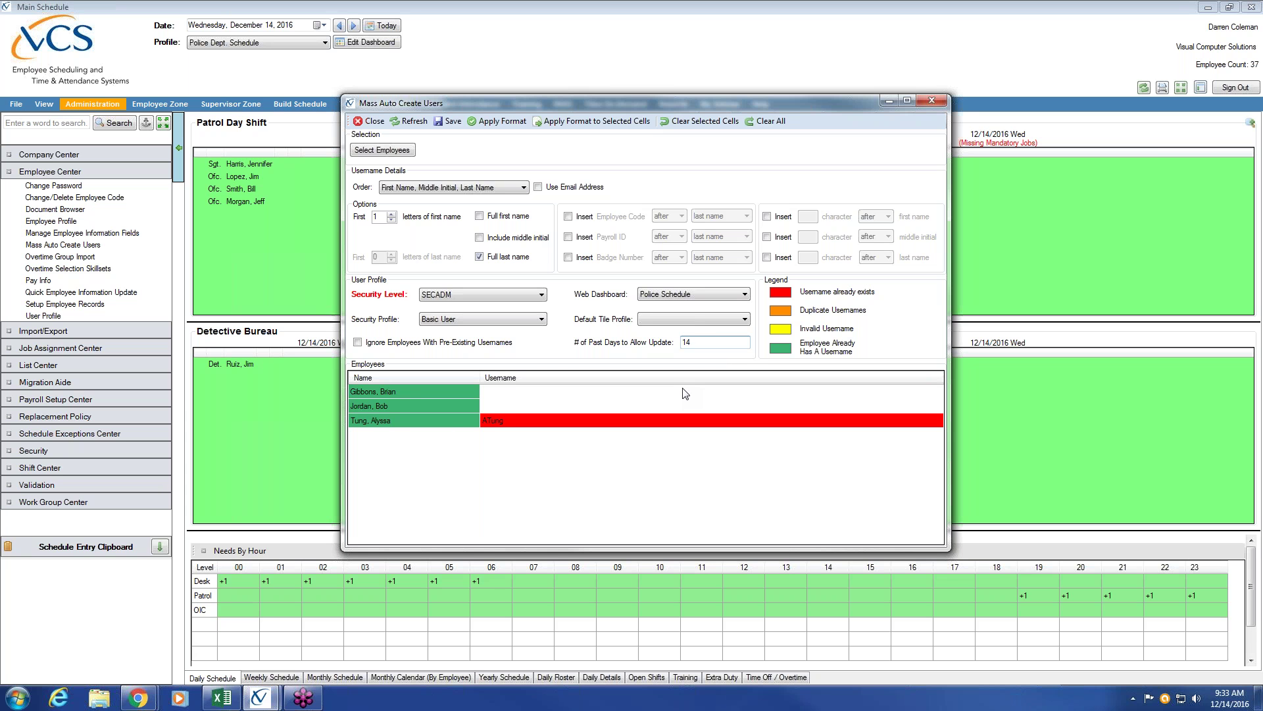
Check the Gibbons and Jordan rows, then list the Default Tile Profile choices.
{"action": "left_click", "coordinate": [405, 389]}
{"action": "left_click", "coordinate": [400, 403]}
{"action": "left_click", "coordinate": [402, 392]}
{"action": "left_click", "coordinate": [404, 407]}
{"action": "left_click", "coordinate": [405, 396]}
{"action": "left_click", "coordinate": [404, 409]}
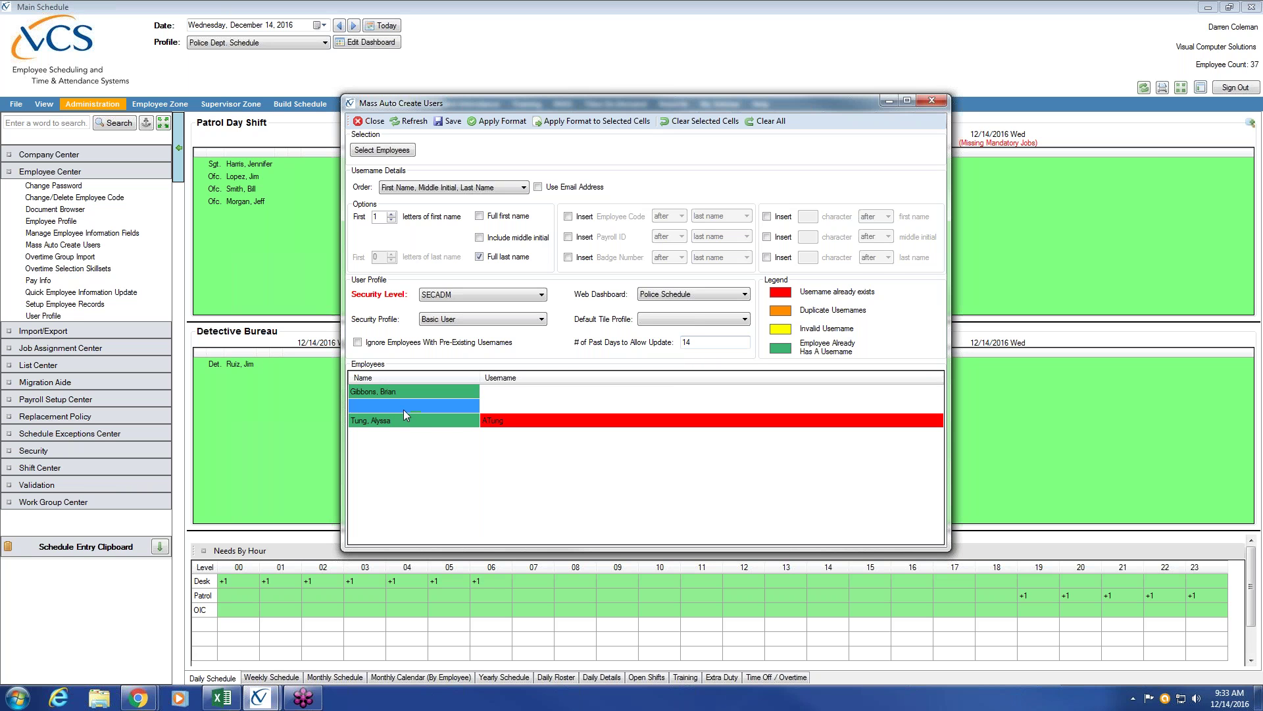
{"action": "left_click", "coordinate": [405, 390]}
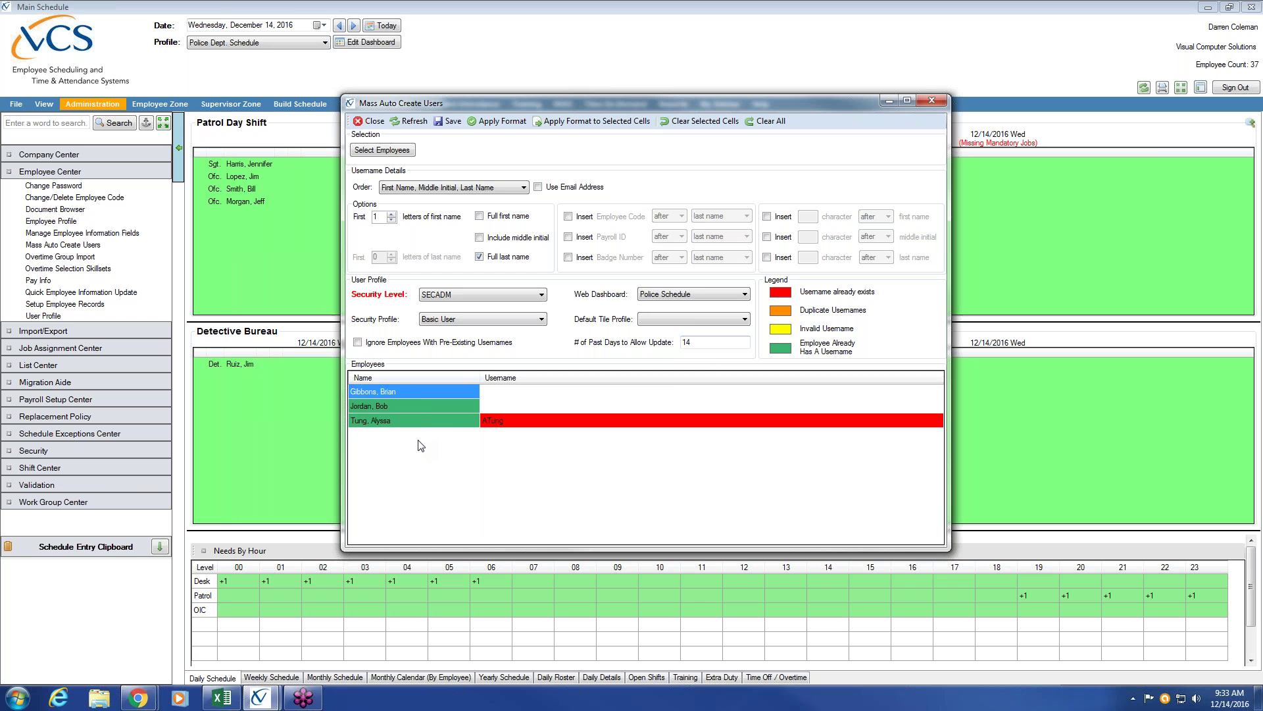
{"action": "left_click", "coordinate": [413, 407]}
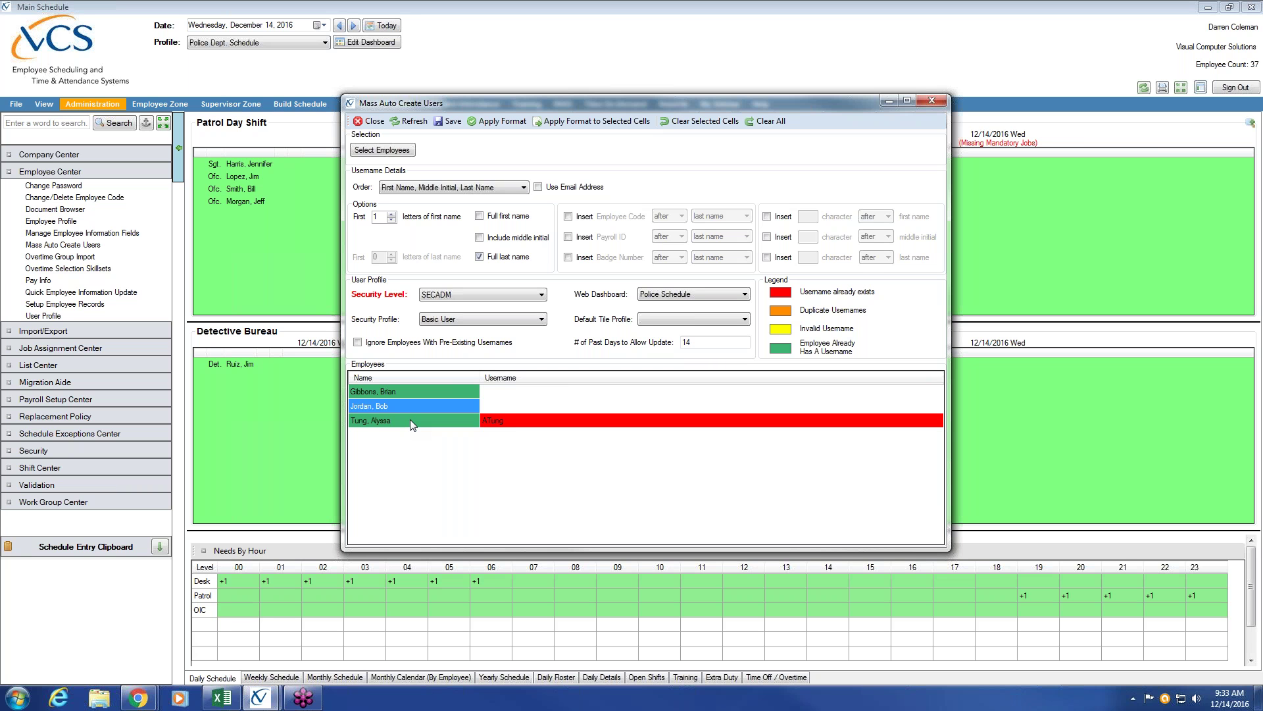
{"action": "left_click", "coordinate": [748, 320]}
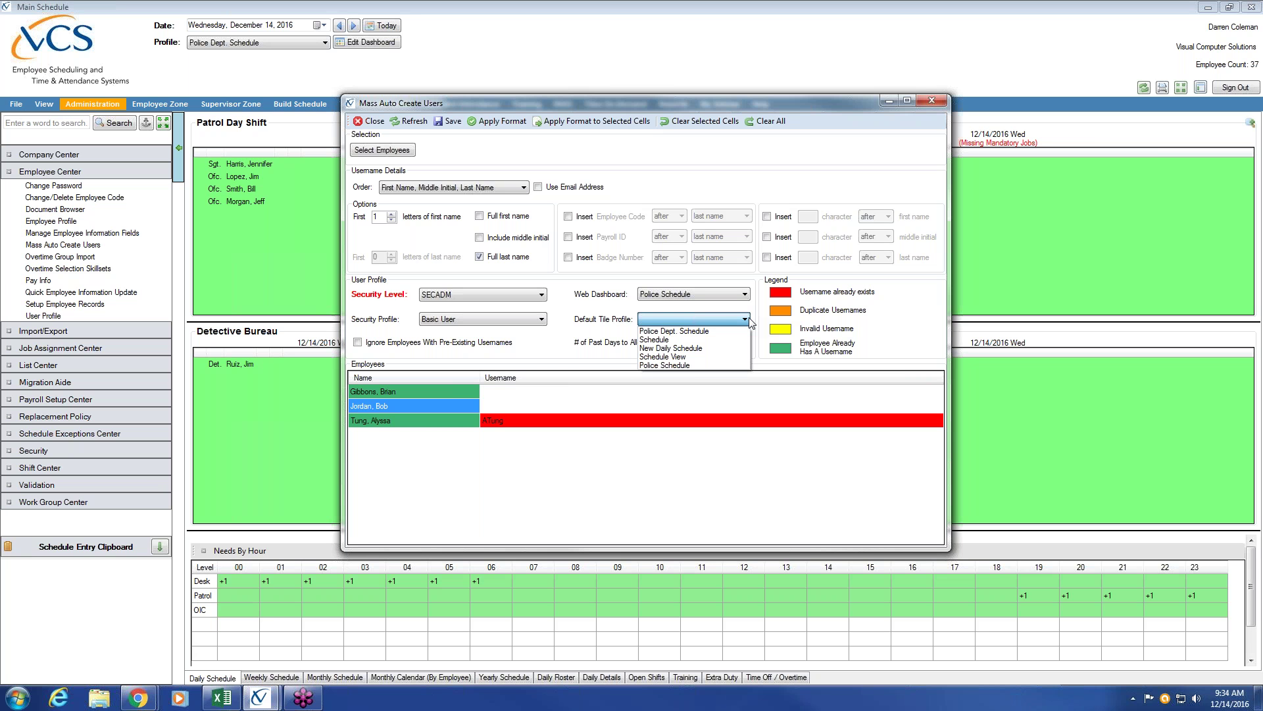
Choose Police Dept. Schedule as default tile profile, leaving Police Schedule as web dashboard.
{"action": "left_click", "coordinate": [709, 332]}
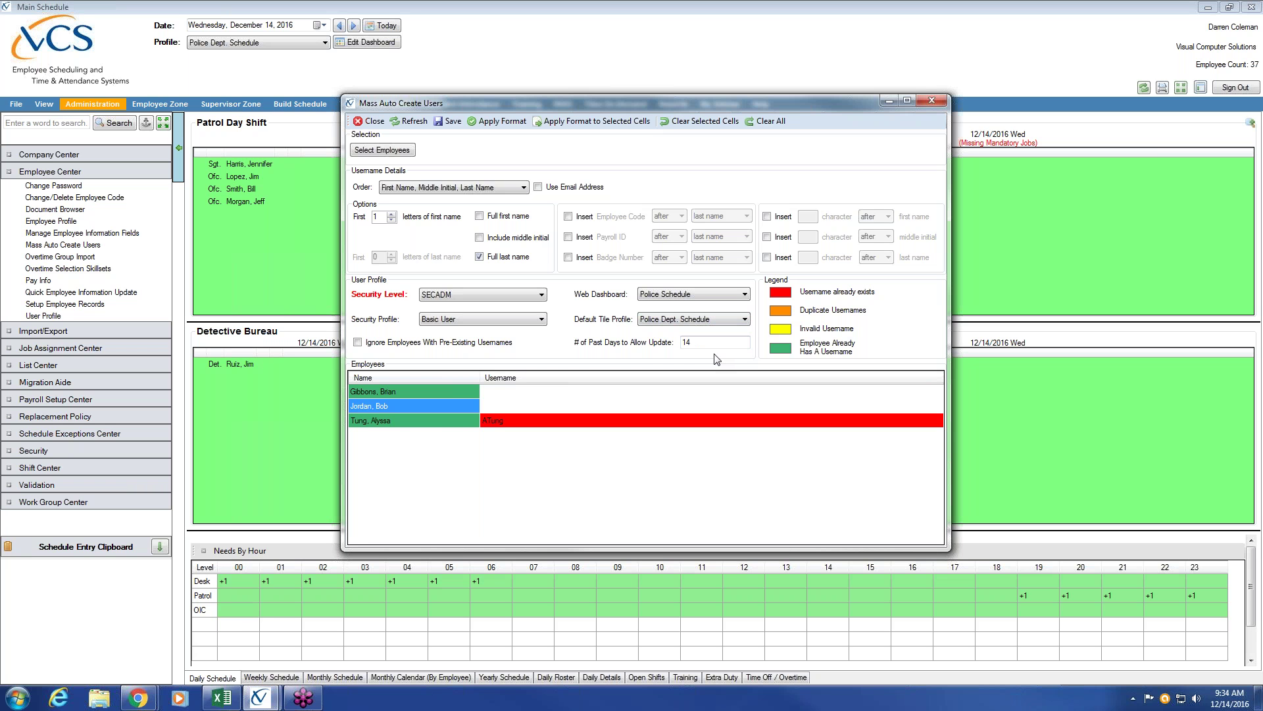
{"action": "left_click", "coordinate": [746, 294]}
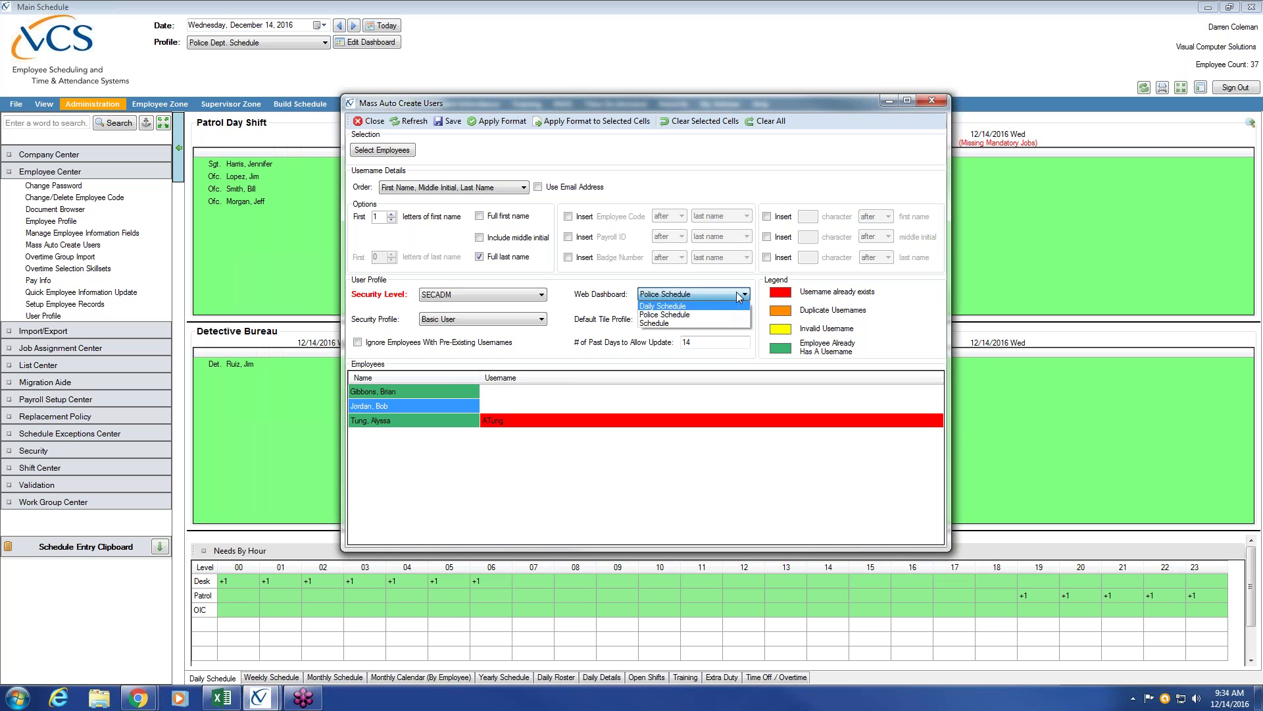
{"action": "left_click", "coordinate": [738, 294]}
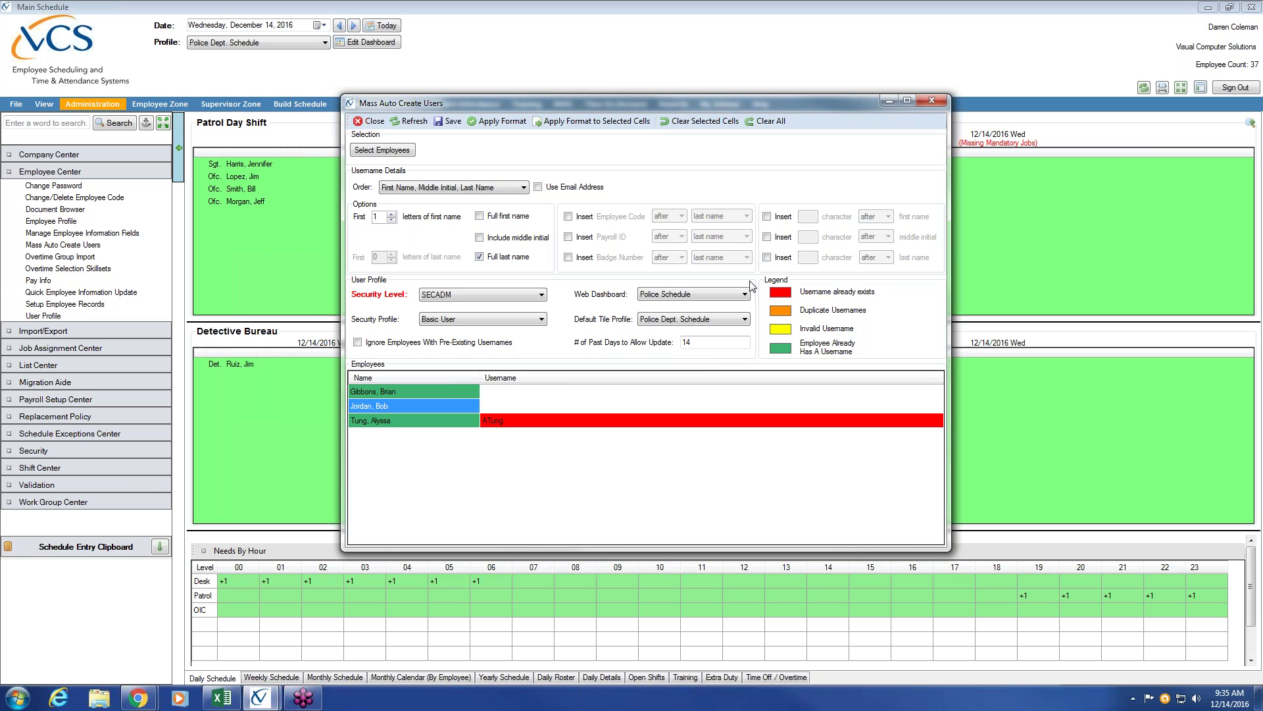
Open the employee lookup and filter its titles to SGT, LT and CAPT.
{"action": "left_click", "coordinate": [397, 151]}
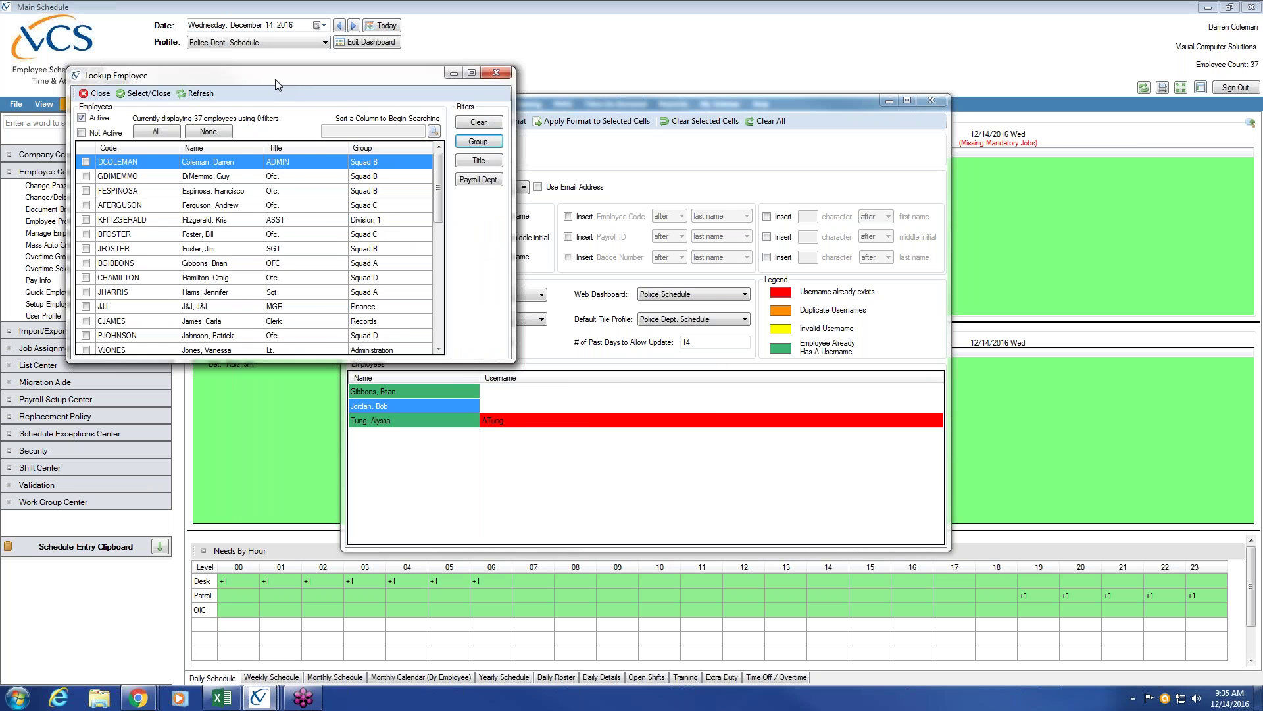
{"action": "left_click_drag", "start_coordinate": [275, 79], "coordinate": [469, 128]}
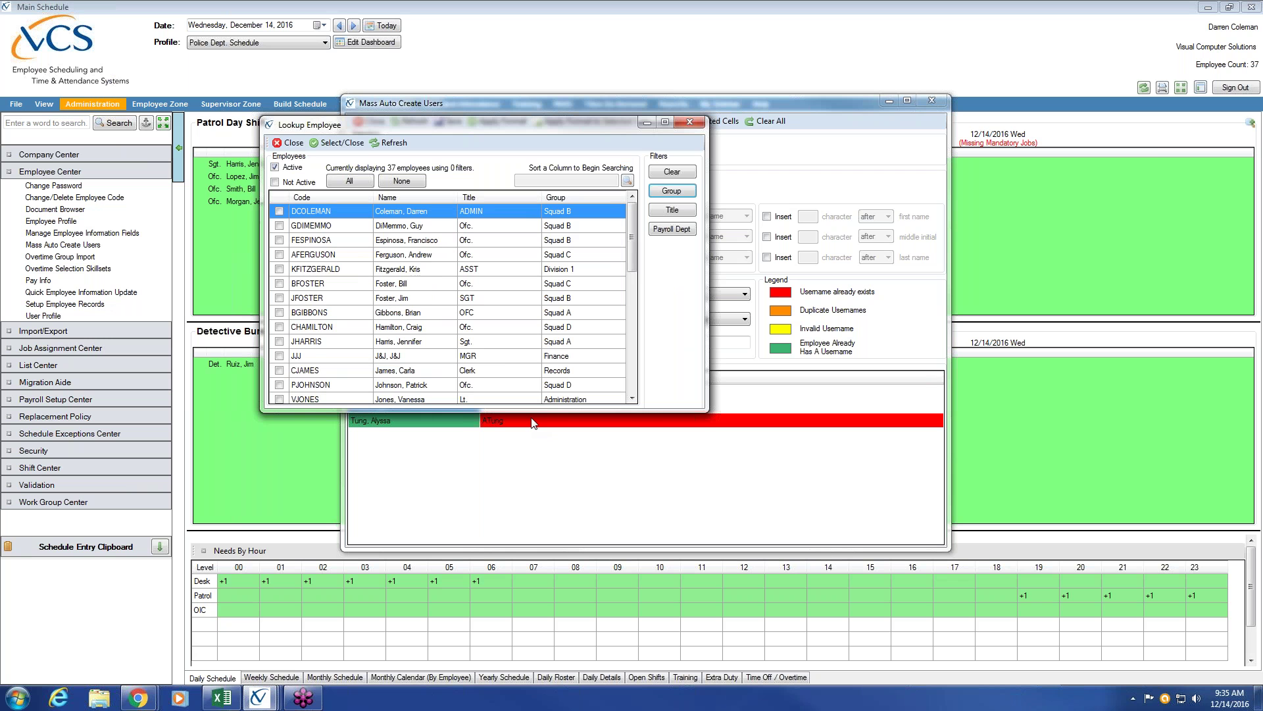
{"action": "left_click_drag", "start_coordinate": [632, 254], "coordinate": [643, 212]}
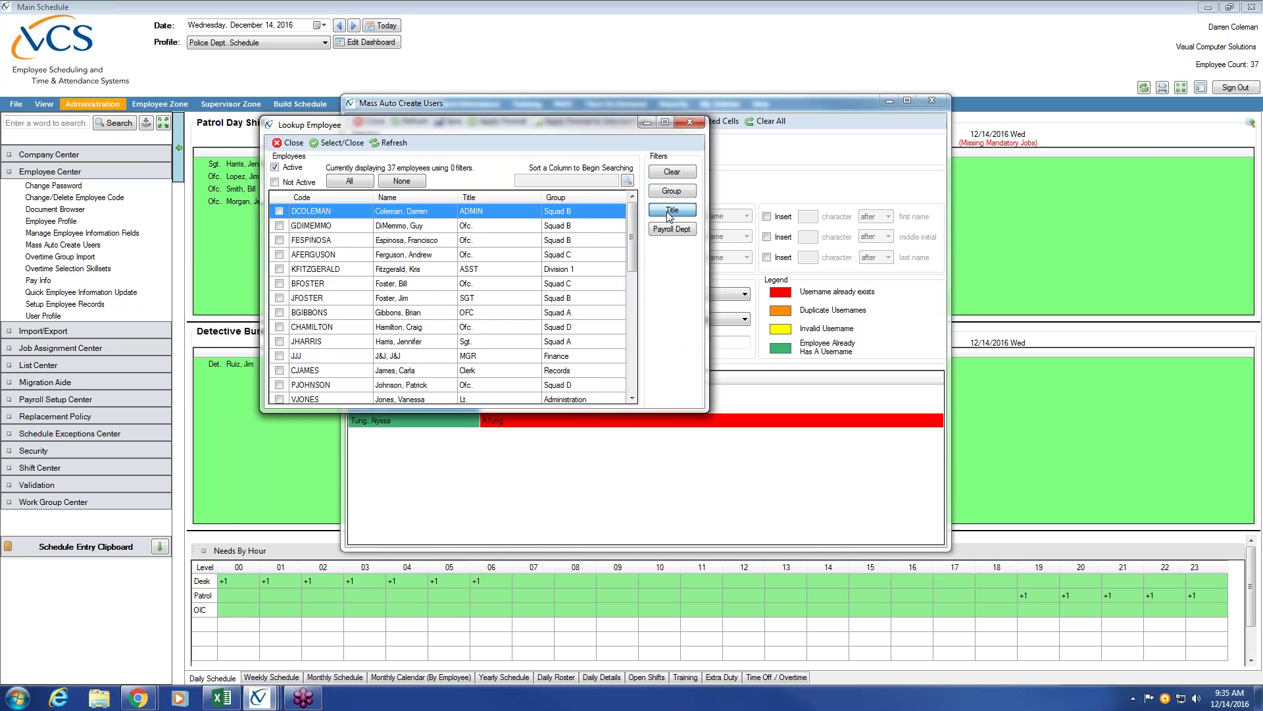
{"action": "left_click", "coordinate": [669, 214]}
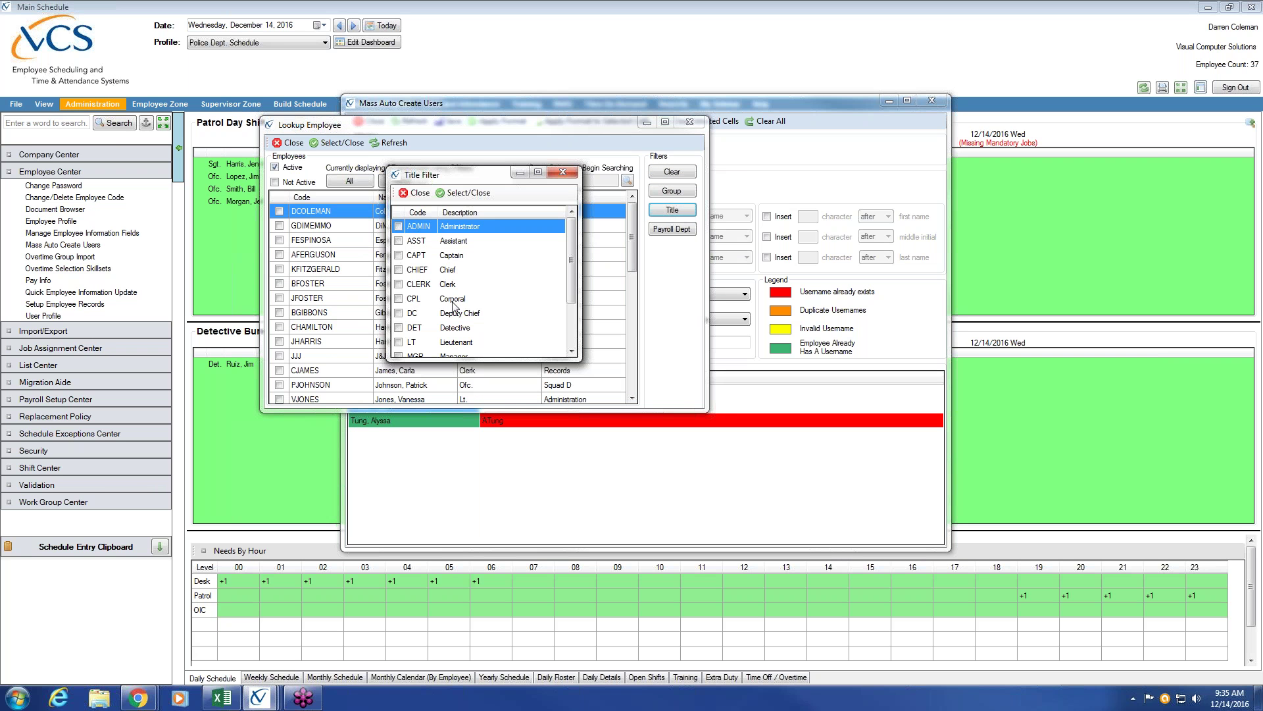
{"action": "left_click_drag", "start_coordinate": [571, 267], "coordinate": [571, 310]}
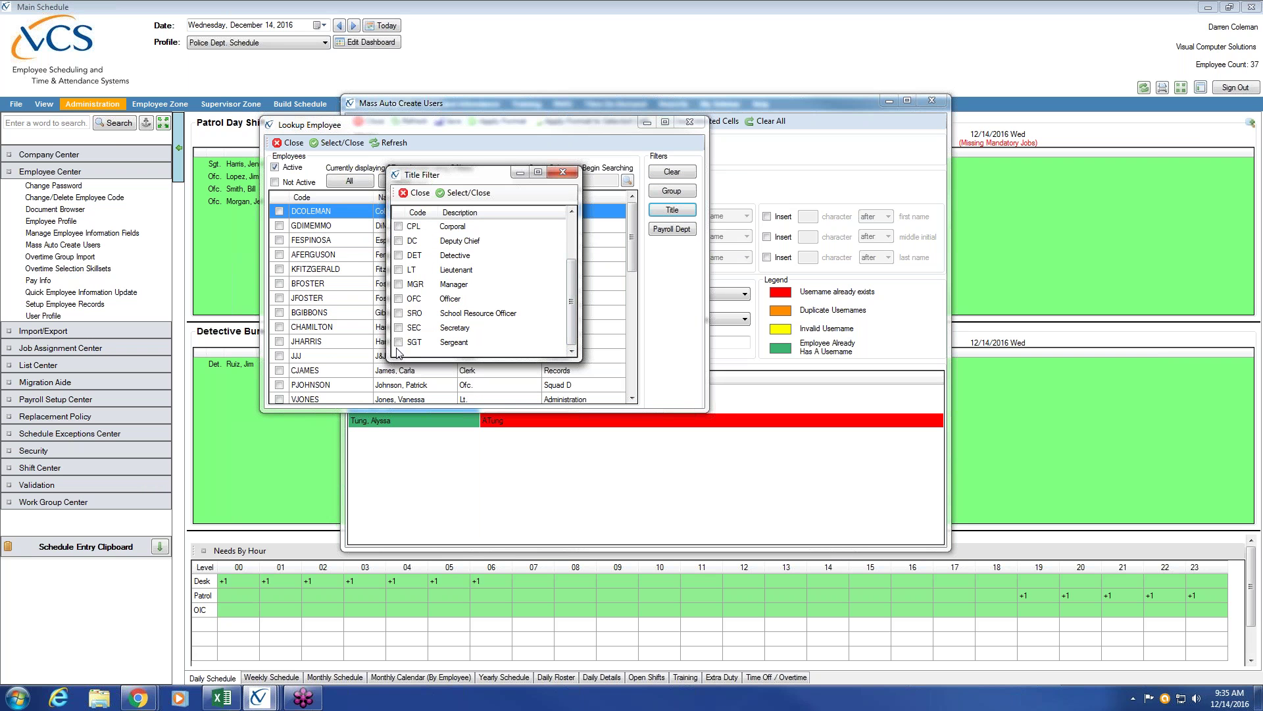
{"action": "left_click", "coordinate": [399, 342]}
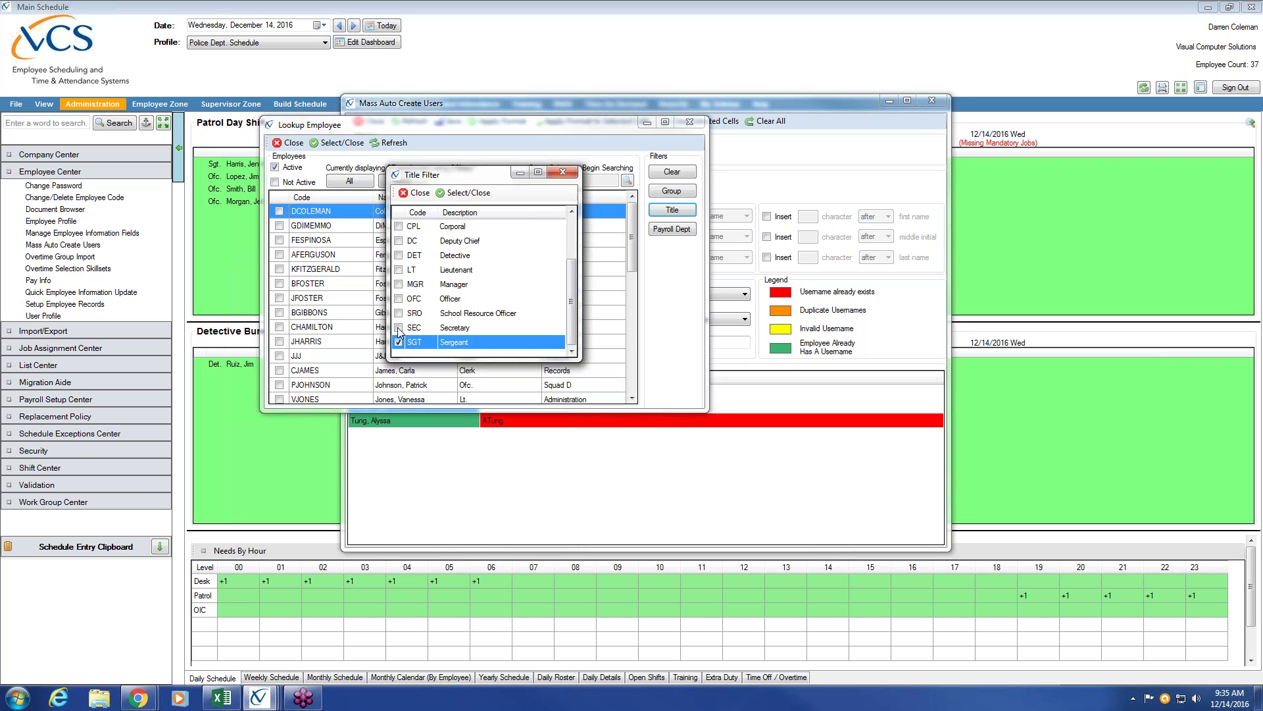
{"action": "left_click", "coordinate": [399, 270]}
{"action": "left_click_drag", "start_coordinate": [570, 297], "coordinate": [571, 259]}
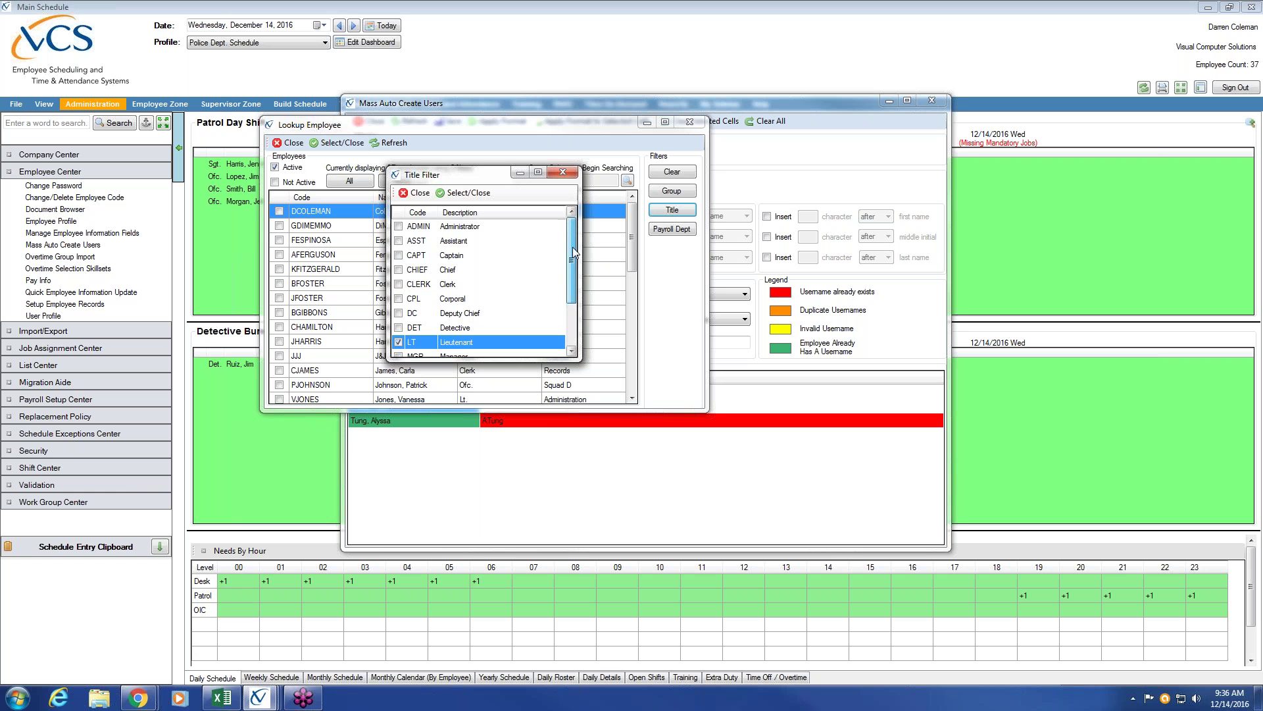
{"action": "left_click", "coordinate": [399, 255]}
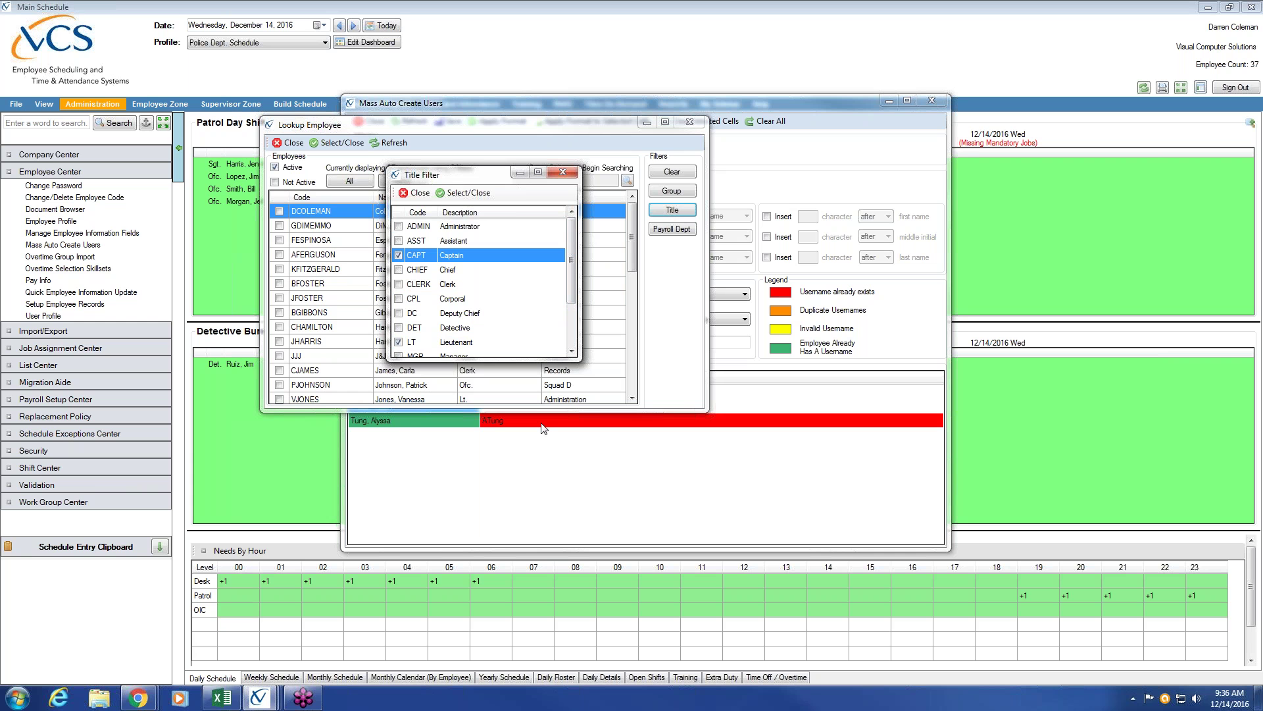
{"action": "left_click", "coordinate": [477, 194]}
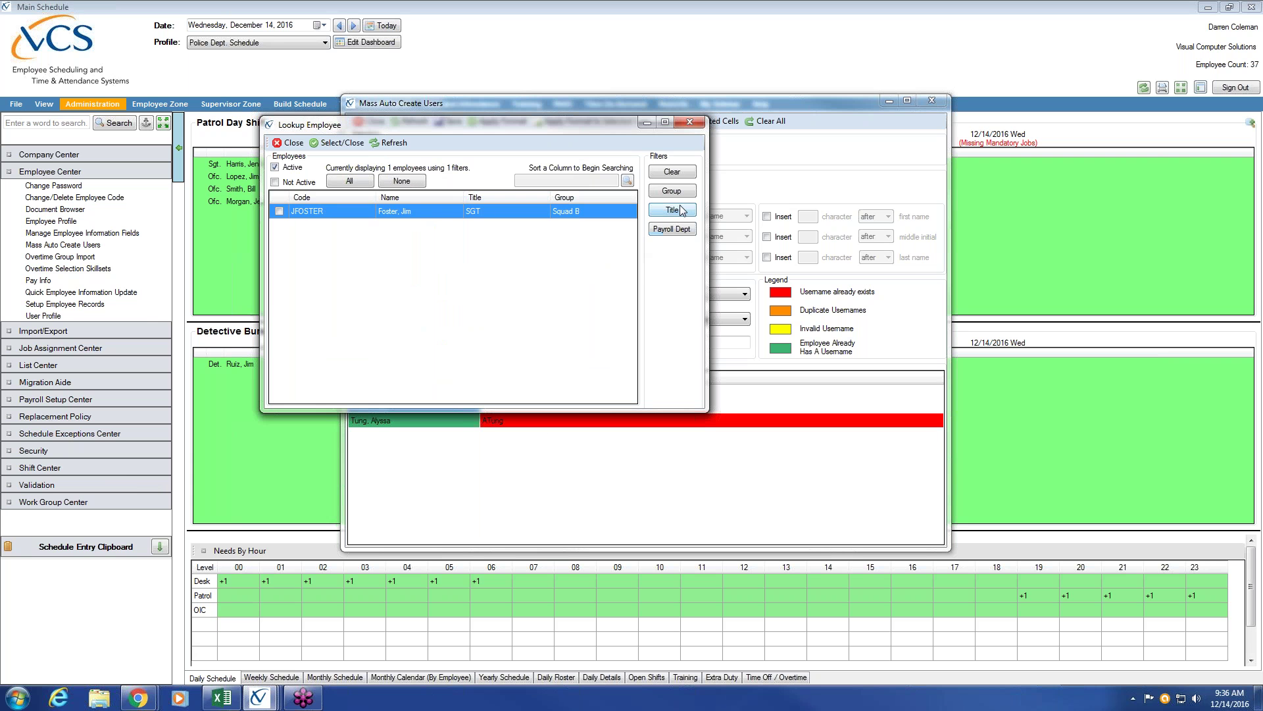
Clear the title filter and sort all 37 employees by title.
{"action": "left_click", "coordinate": [675, 174]}
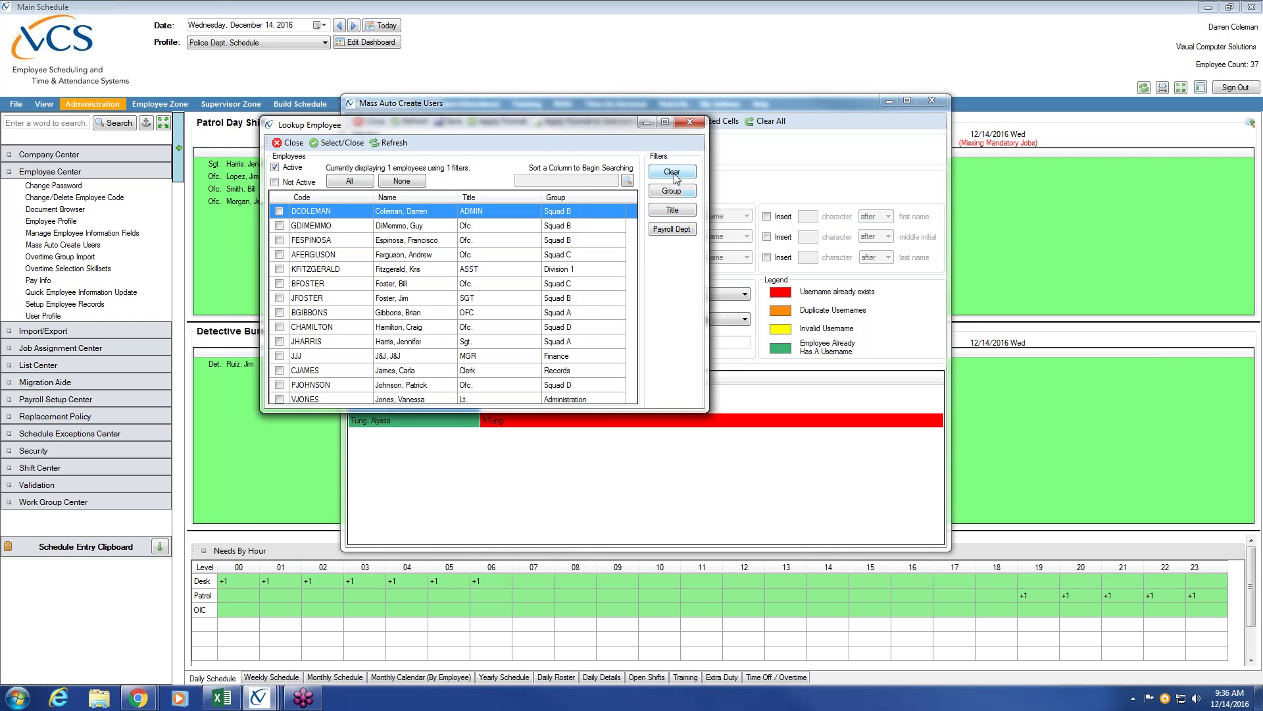
{"action": "left_click", "coordinate": [486, 200]}
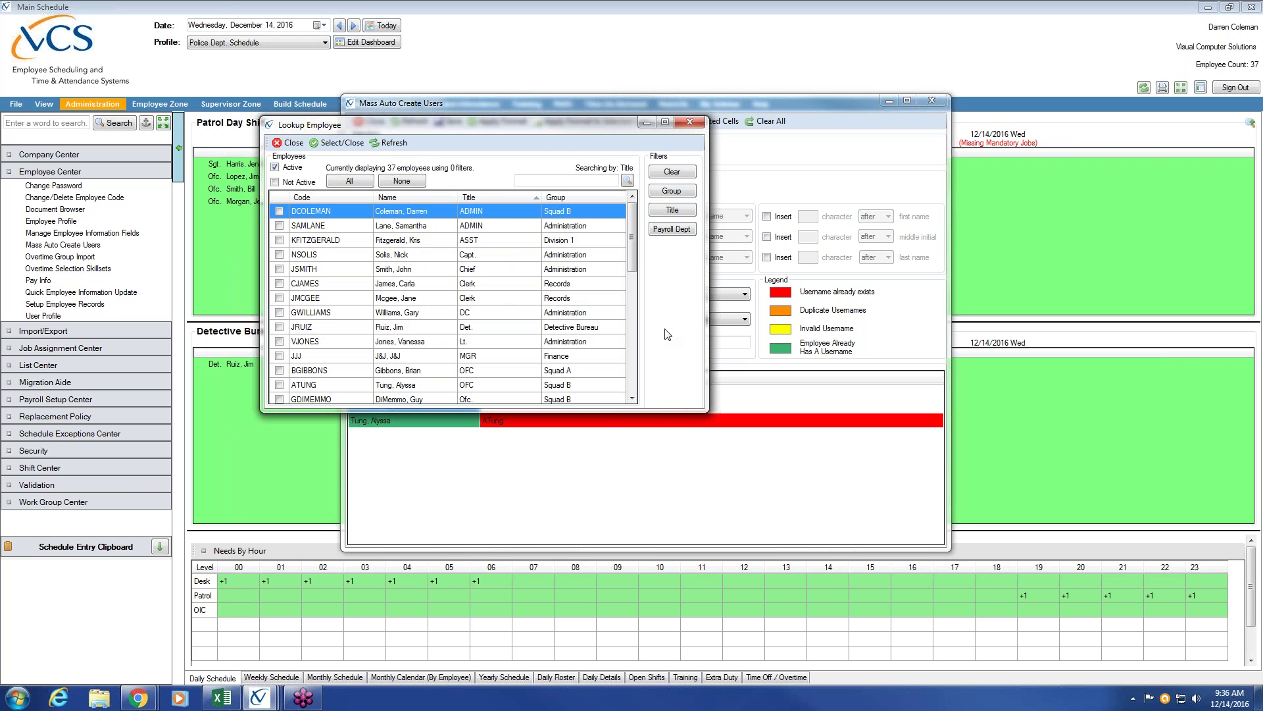
{"action": "left_click_drag", "start_coordinate": [625, 244], "coordinate": [626, 373]}
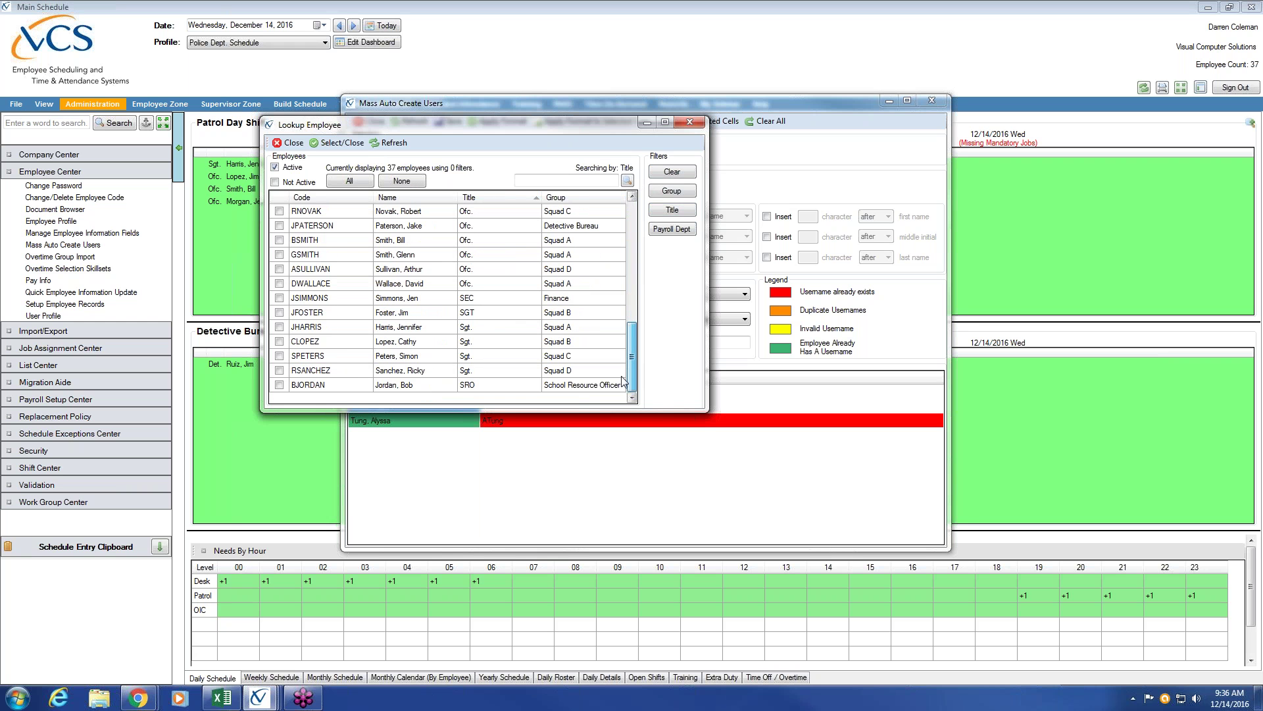
Tick the three sergeants, the lieutenant and the captain, and add them to the list.
{"action": "left_click", "coordinate": [282, 314]}
{"action": "left_click", "coordinate": [279, 326]}
{"action": "left_click", "coordinate": [279, 341]}
{"action": "left_click", "coordinate": [279, 355]}
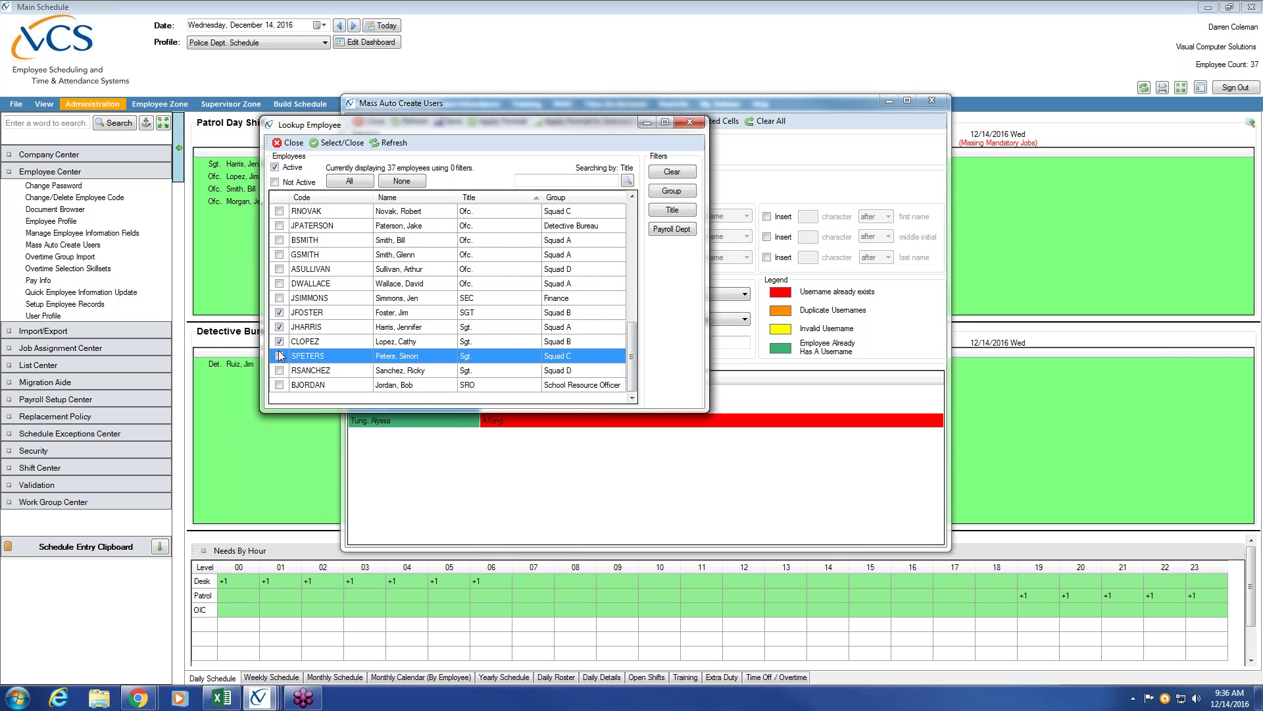
{"action": "left_click", "coordinate": [279, 370]}
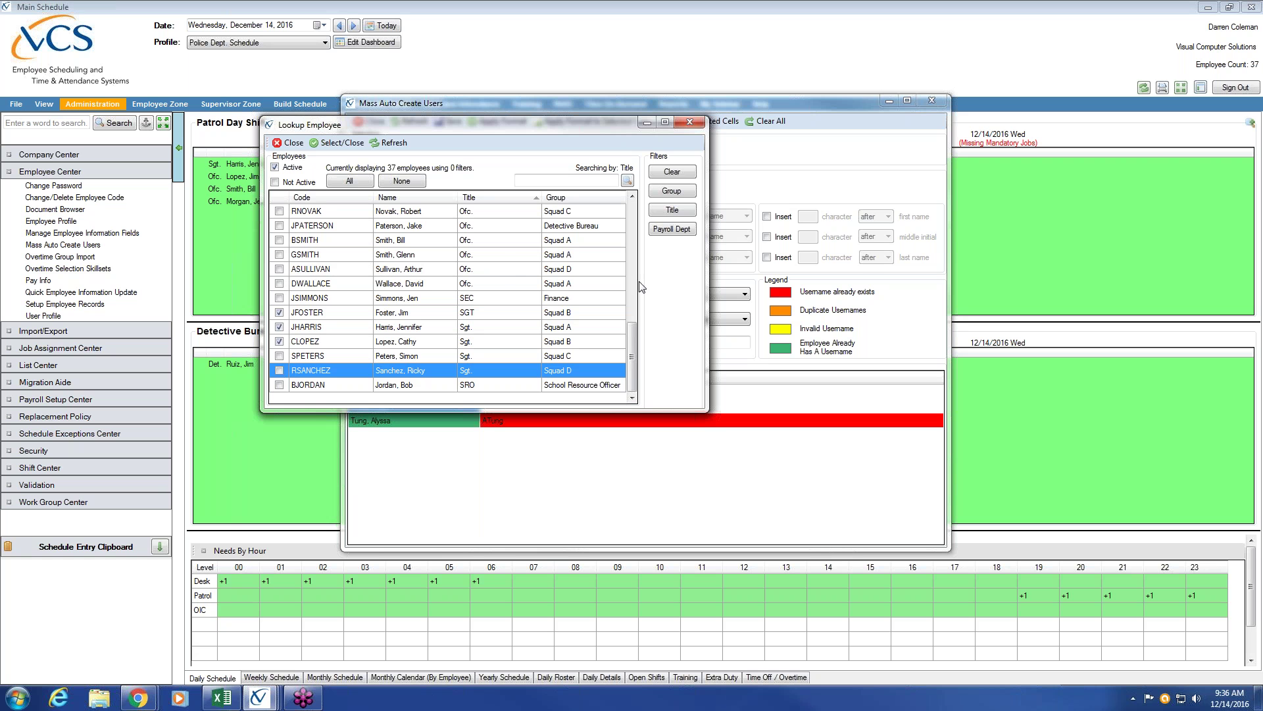
{"action": "left_click_drag", "start_coordinate": [630, 358], "coordinate": [631, 264]}
{"action": "left_click", "coordinate": [279, 298]}
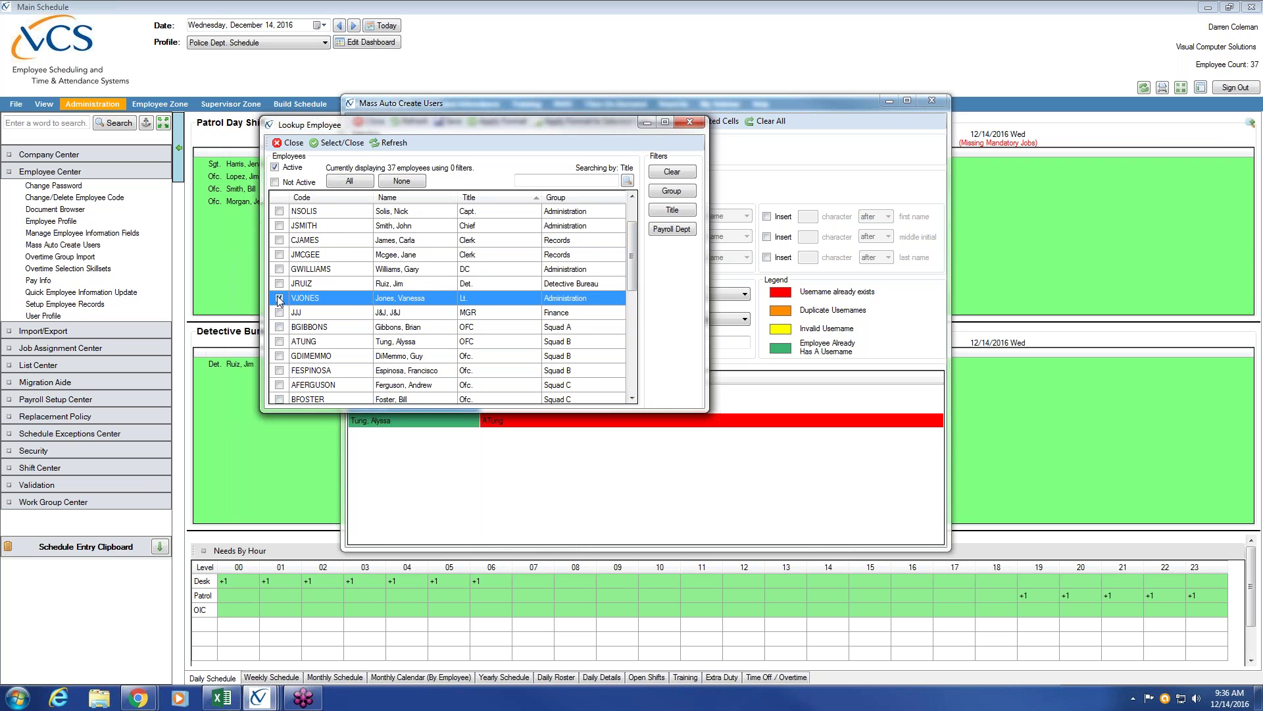
{"action": "left_click", "coordinate": [279, 210]}
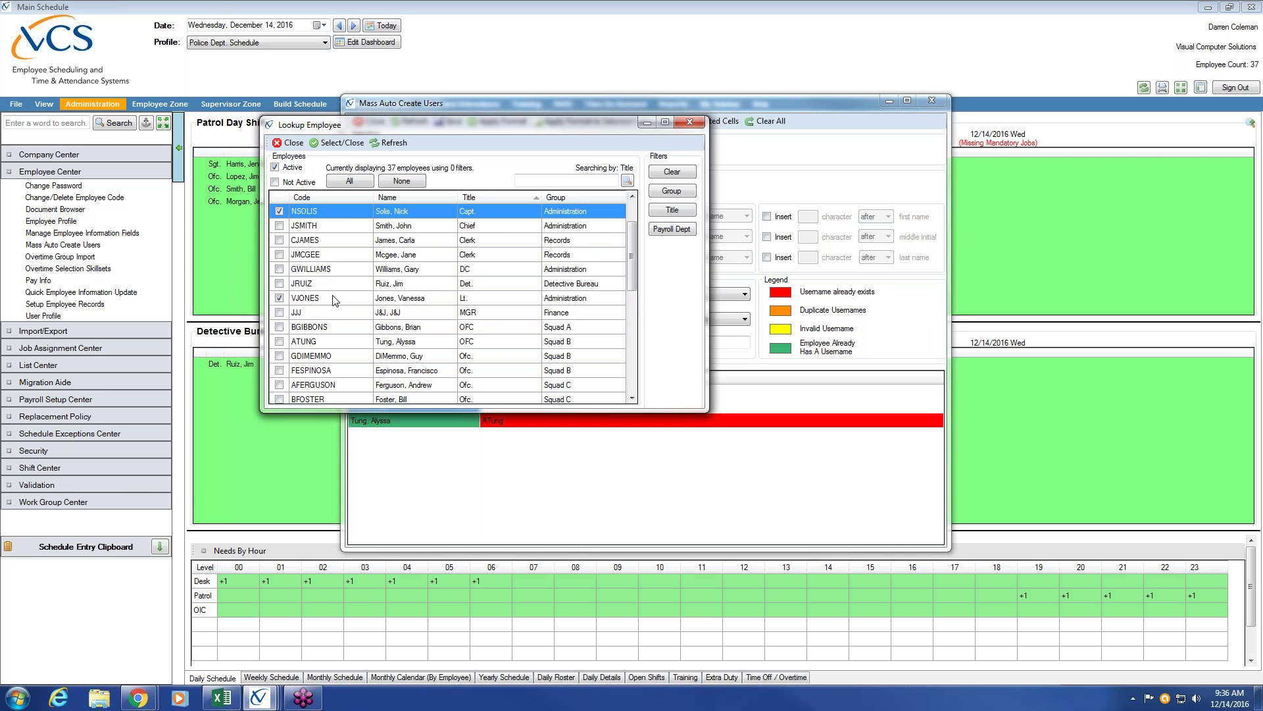
{"action": "left_click", "coordinate": [352, 141]}
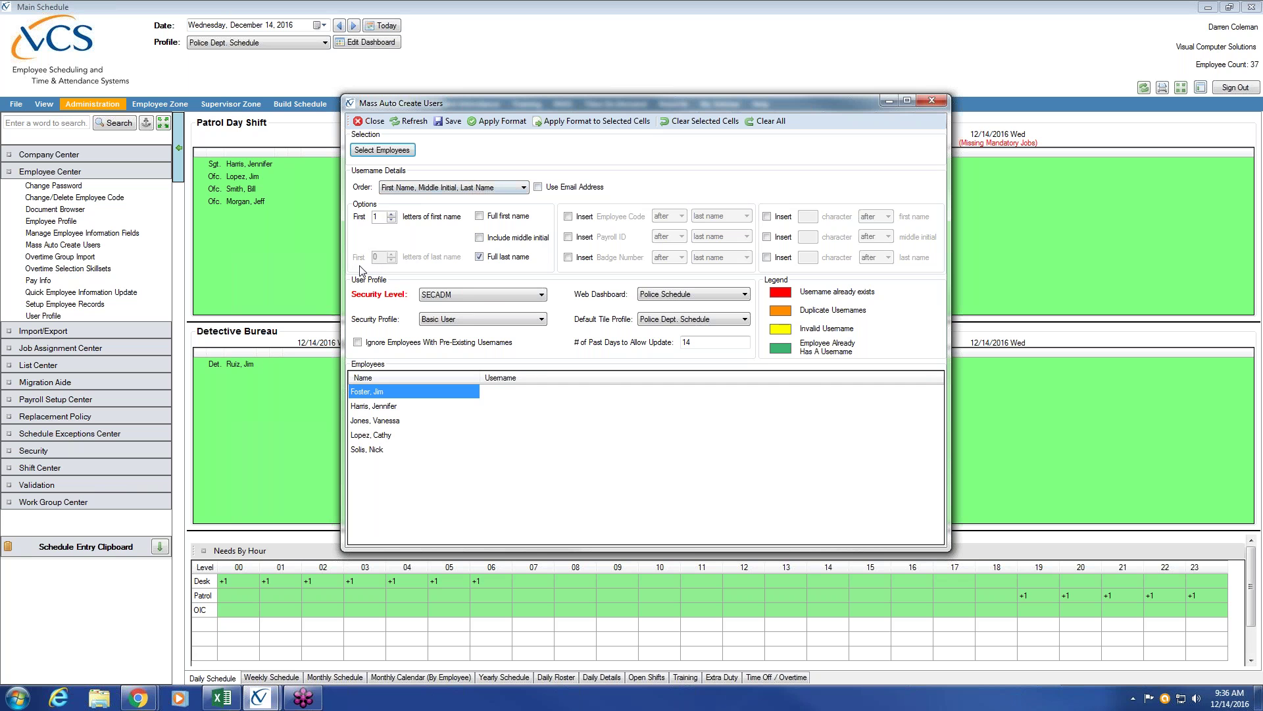
Set Security Profile to Supervisor, keeping Police Schedule and Police Dept. Schedule.
{"action": "left_click", "coordinate": [541, 321]}
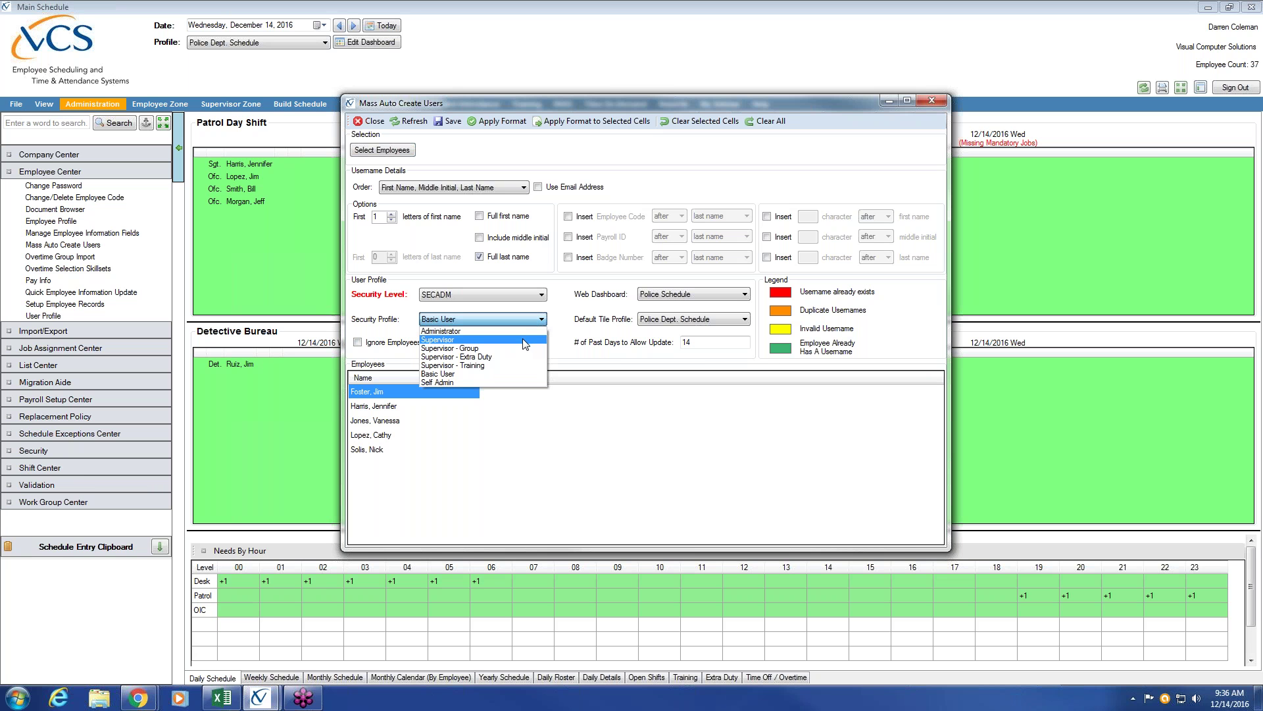
{"action": "left_click", "coordinate": [524, 341]}
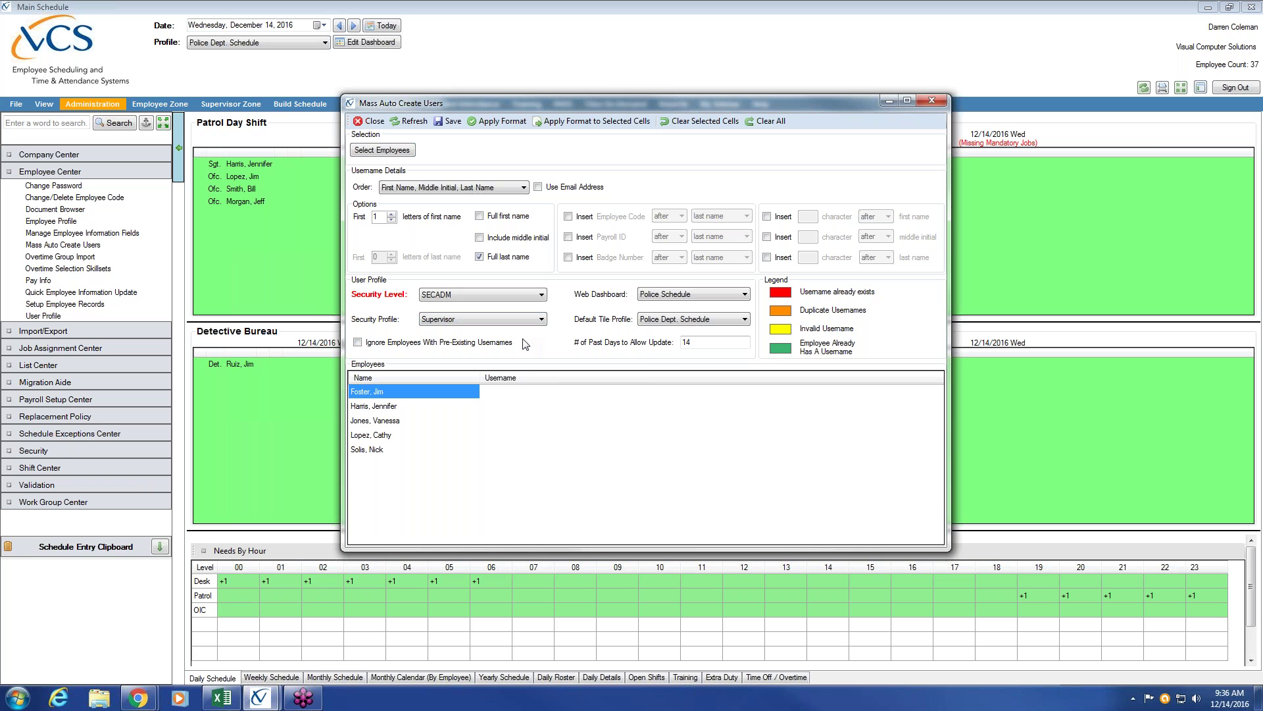
{"action": "left_click", "coordinate": [746, 296]}
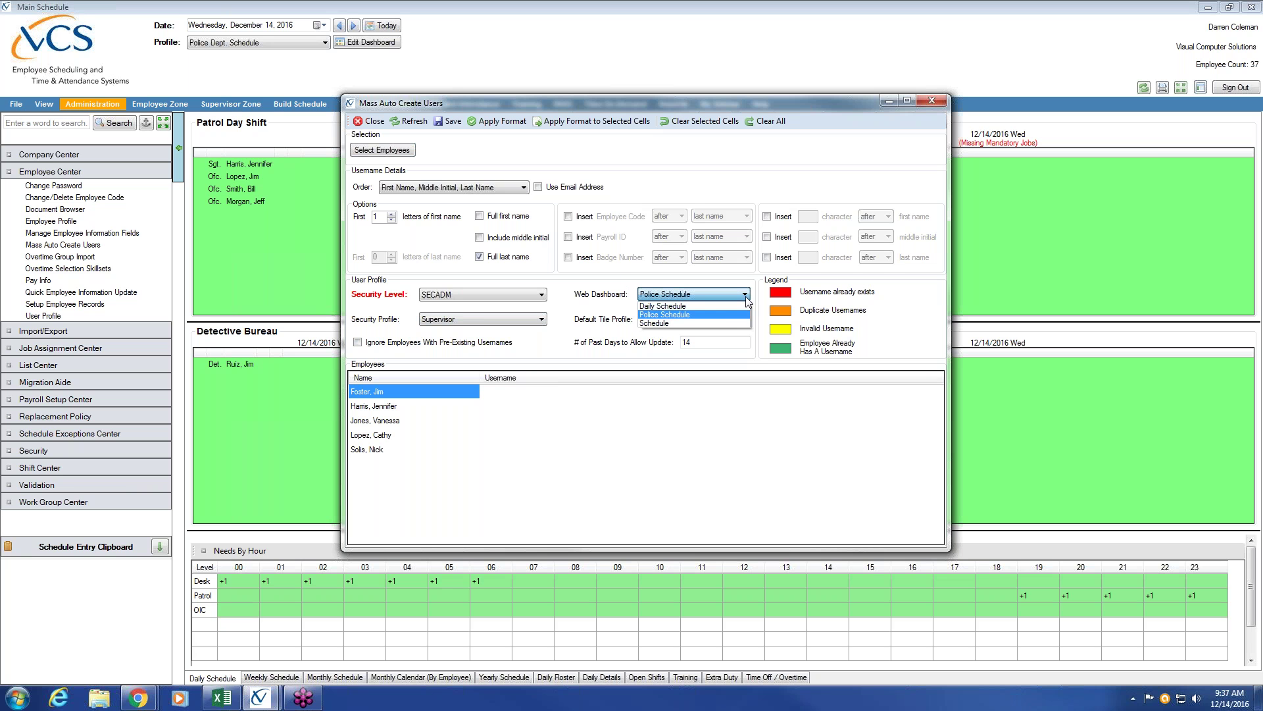
{"action": "left_click", "coordinate": [730, 315]}
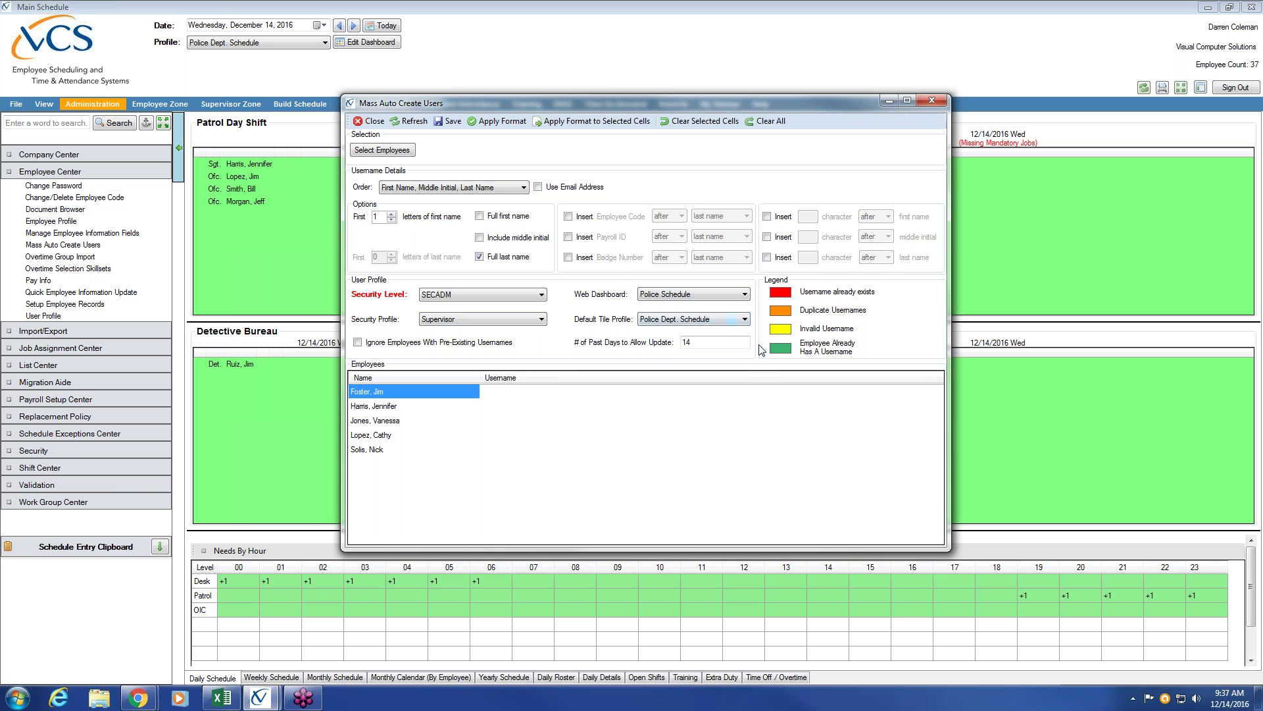
{"action": "left_click", "coordinate": [745, 319]}
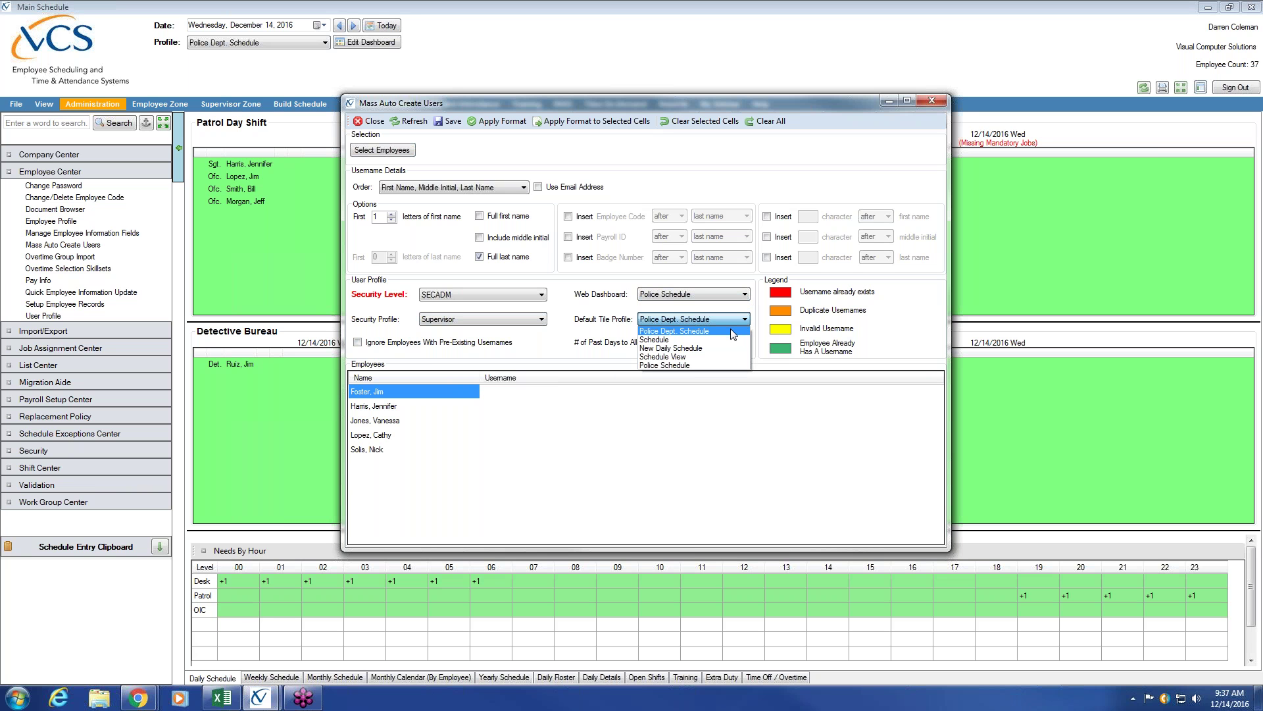
{"action": "left_click", "coordinate": [734, 333]}
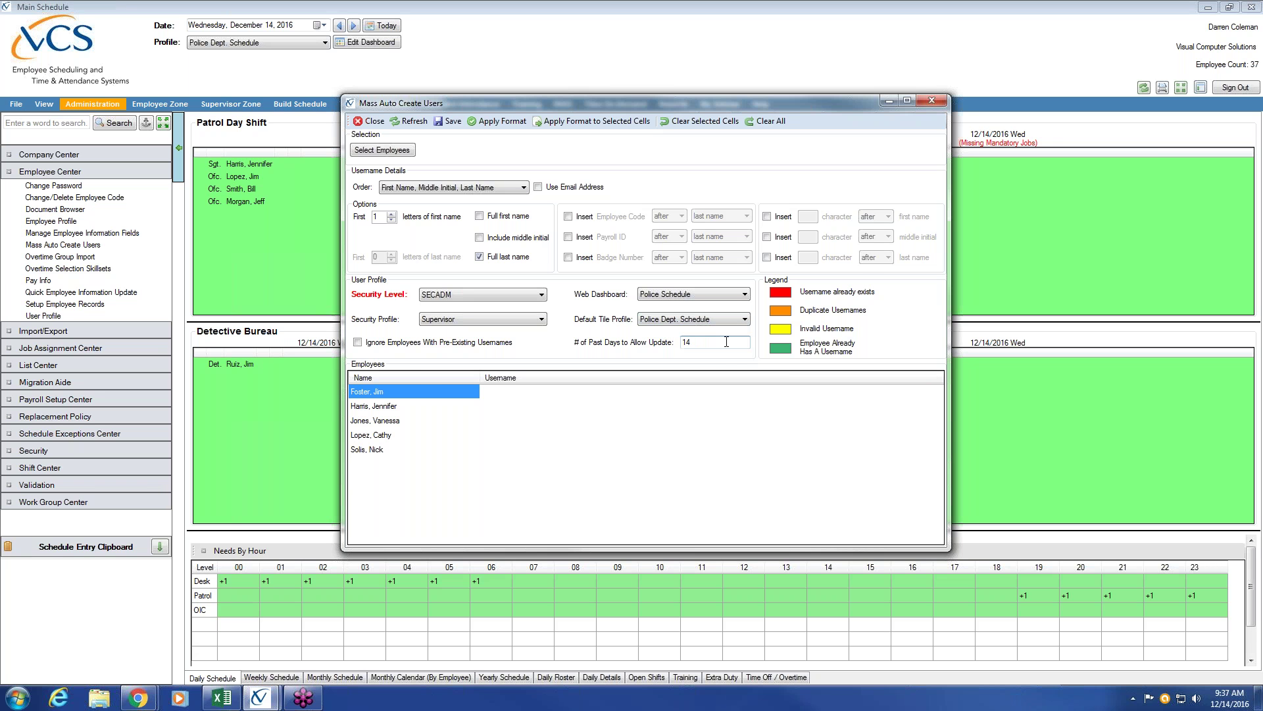
Change the past days allowed for updates from 14 to 30.
{"action": "left_click", "coordinate": [726, 341]}
{"action": "key", "text": "BackSpace"}
{"action": "key", "text": "BackSpace"}
{"action": "type", "text": "30"}
Generate usernames, create the five supervisor profiles, and close Mass Auto Create Users.
{"action": "left_click", "coordinate": [510, 124]}
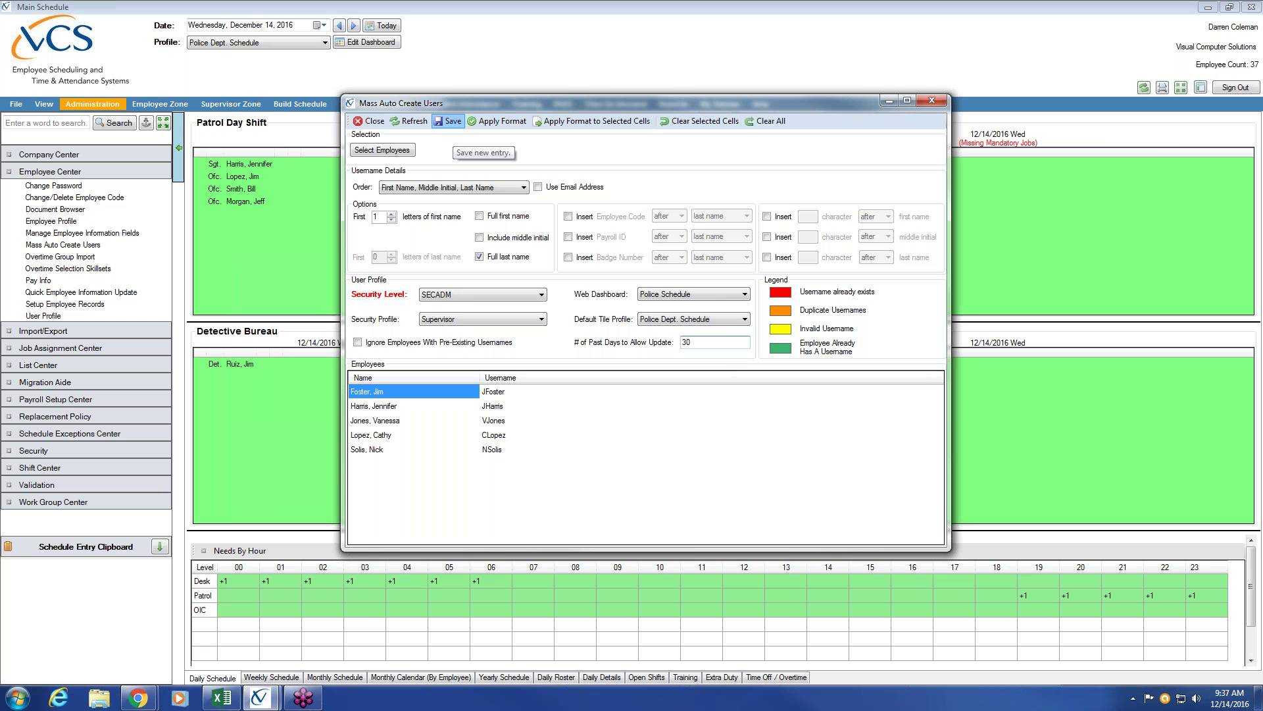
{"action": "left_click", "coordinate": [449, 122]}
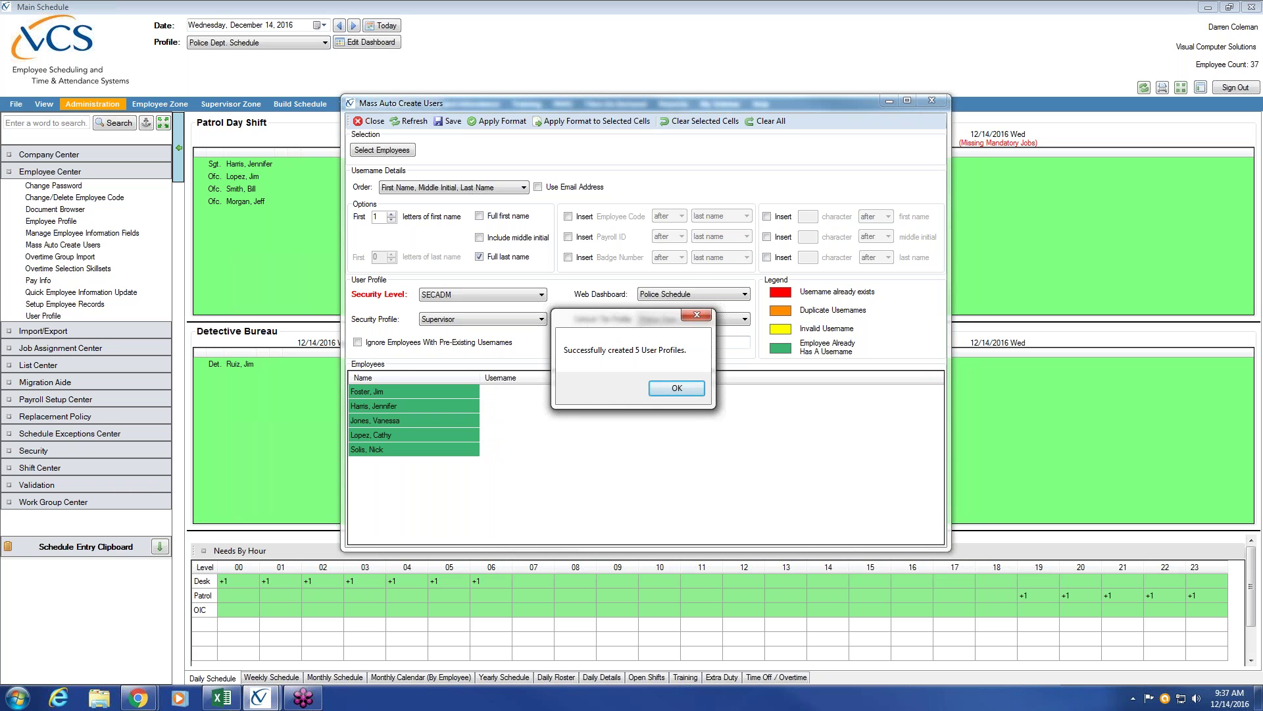
{"action": "left_click", "coordinate": [677, 390]}
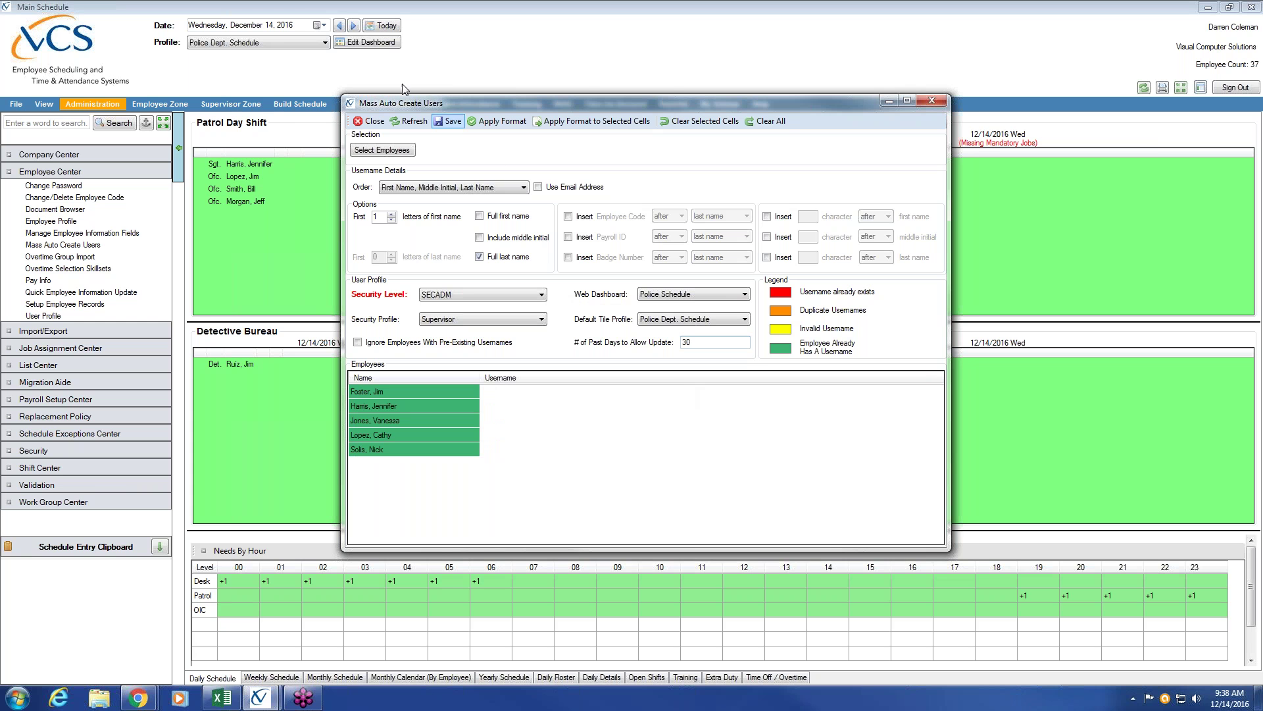
{"action": "left_click", "coordinate": [372, 121]}
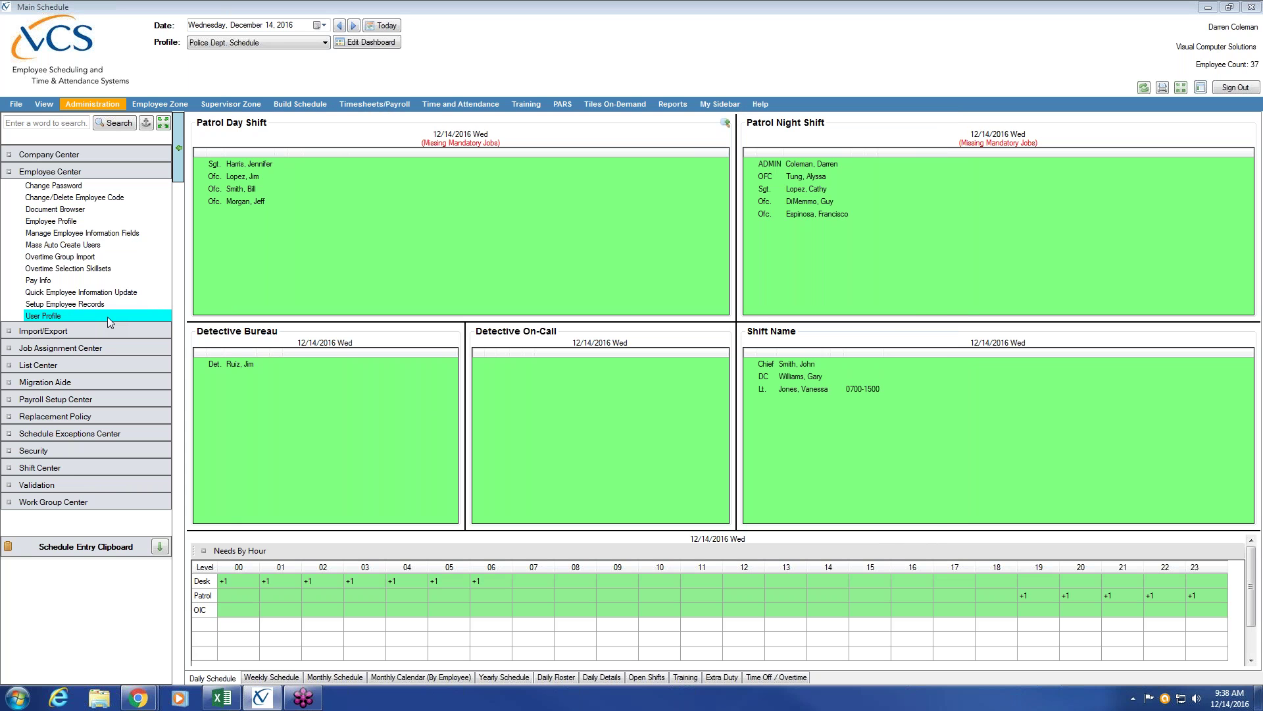
Open Employee Center > User Profile and select a newly created supervisor account.
{"action": "left_click", "coordinate": [108, 317]}
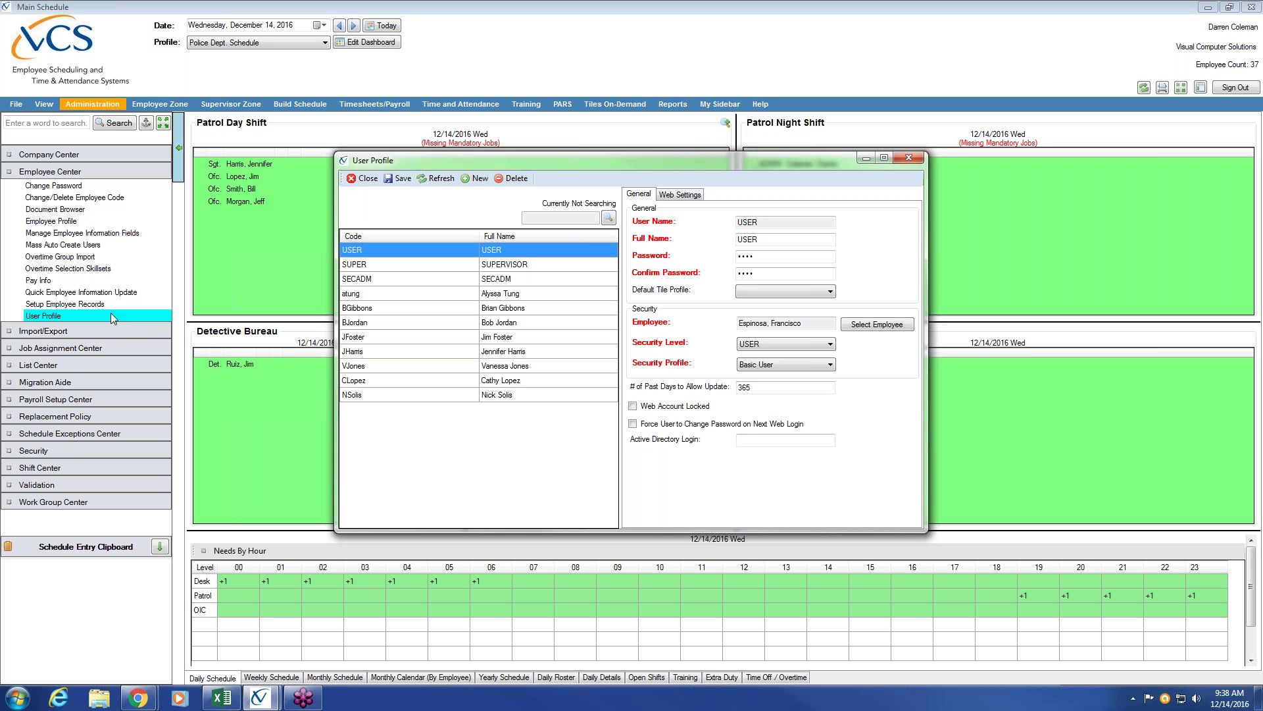
{"action": "left_click", "coordinate": [545, 297]}
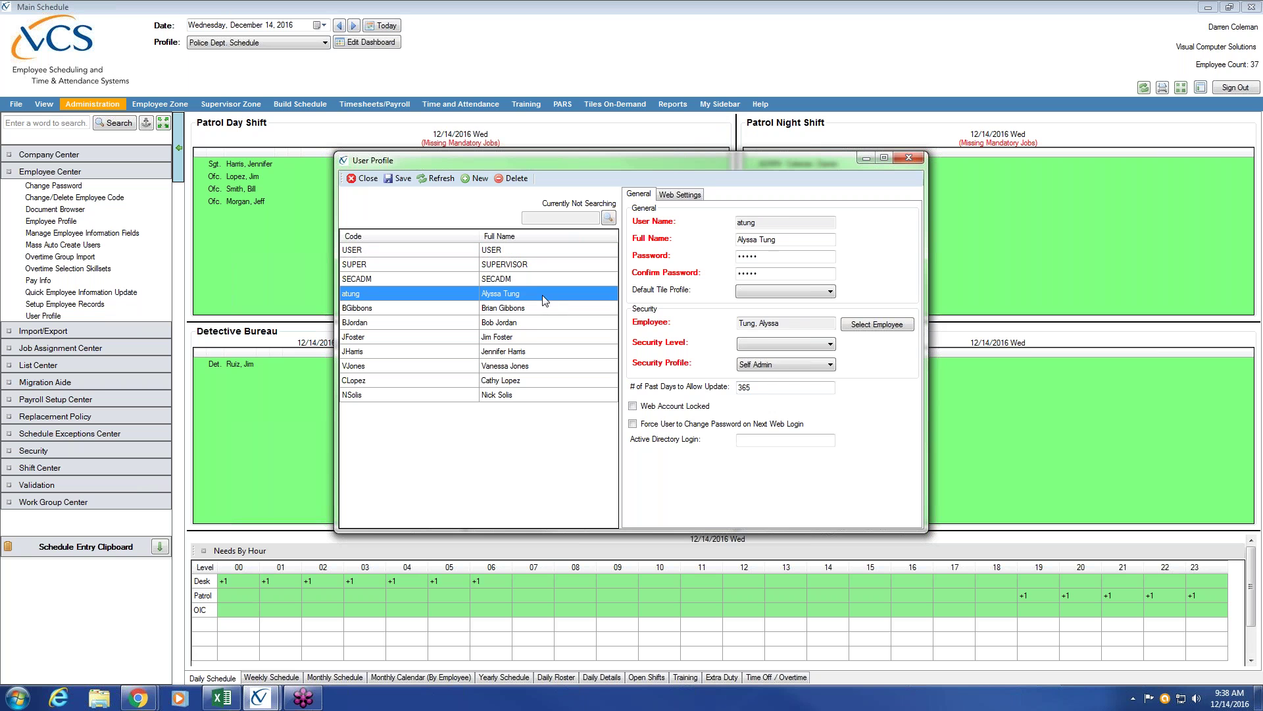
{"action": "left_click", "coordinate": [533, 309]}
{"action": "left_click", "coordinate": [525, 326]}
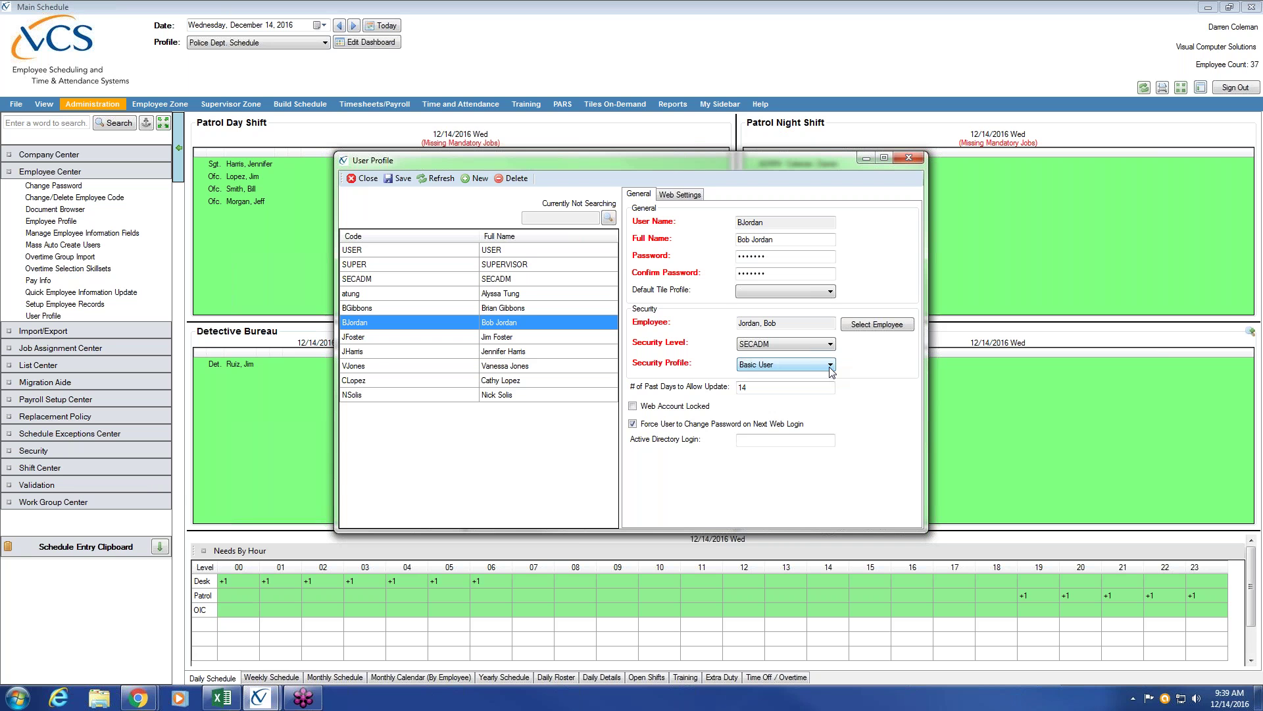
Give the account the Supervisor security profile and a 30-day past update window.
{"action": "left_click", "coordinate": [831, 366]}
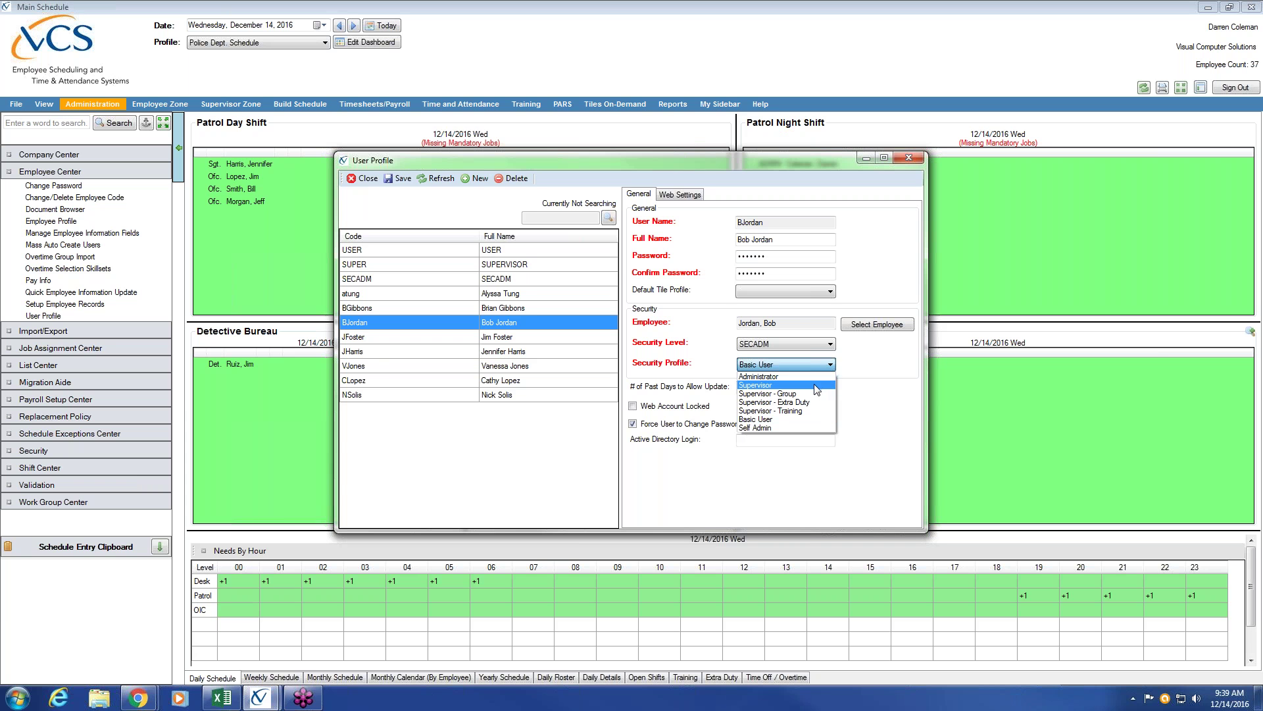
{"action": "left_click", "coordinate": [817, 385]}
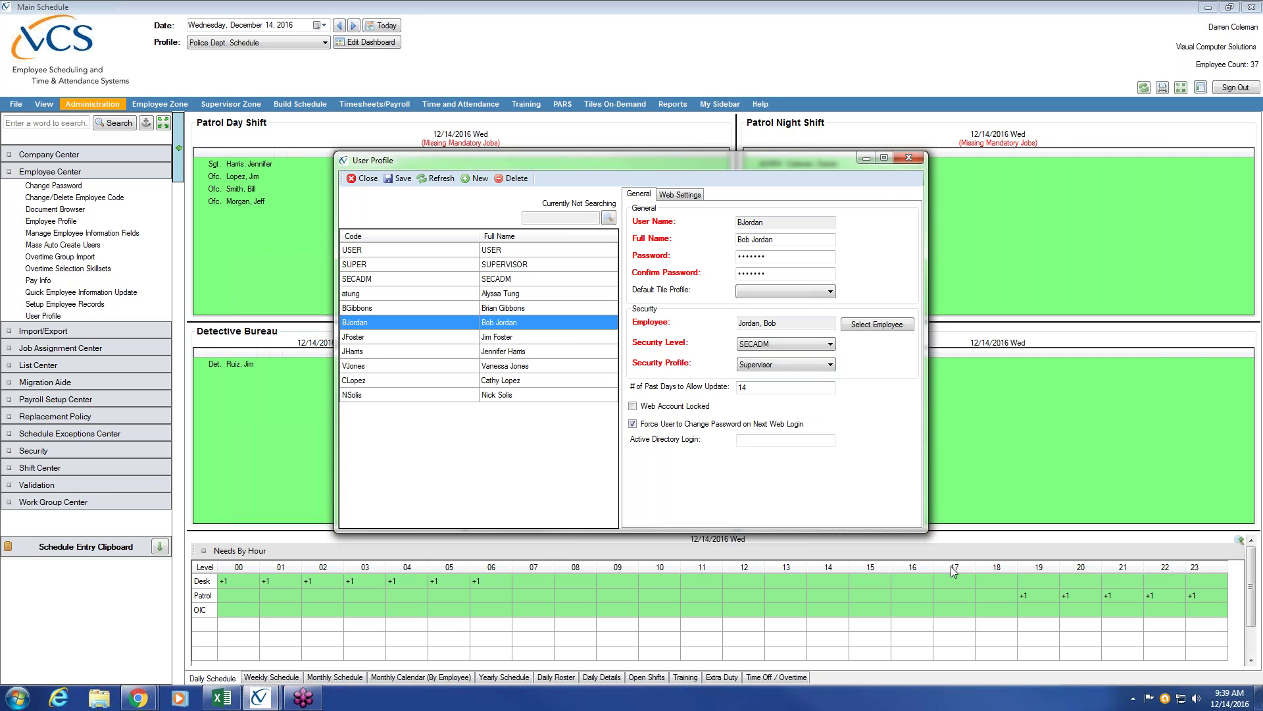
{"action": "double_click", "coordinate": [747, 387]}
{"action": "key", "text": "BackSpace"}
{"action": "type", "text": "30"}
Confirm Police Schedule as web dashboard under Web Settings, then save the account.
{"action": "left_click", "coordinate": [686, 198]}
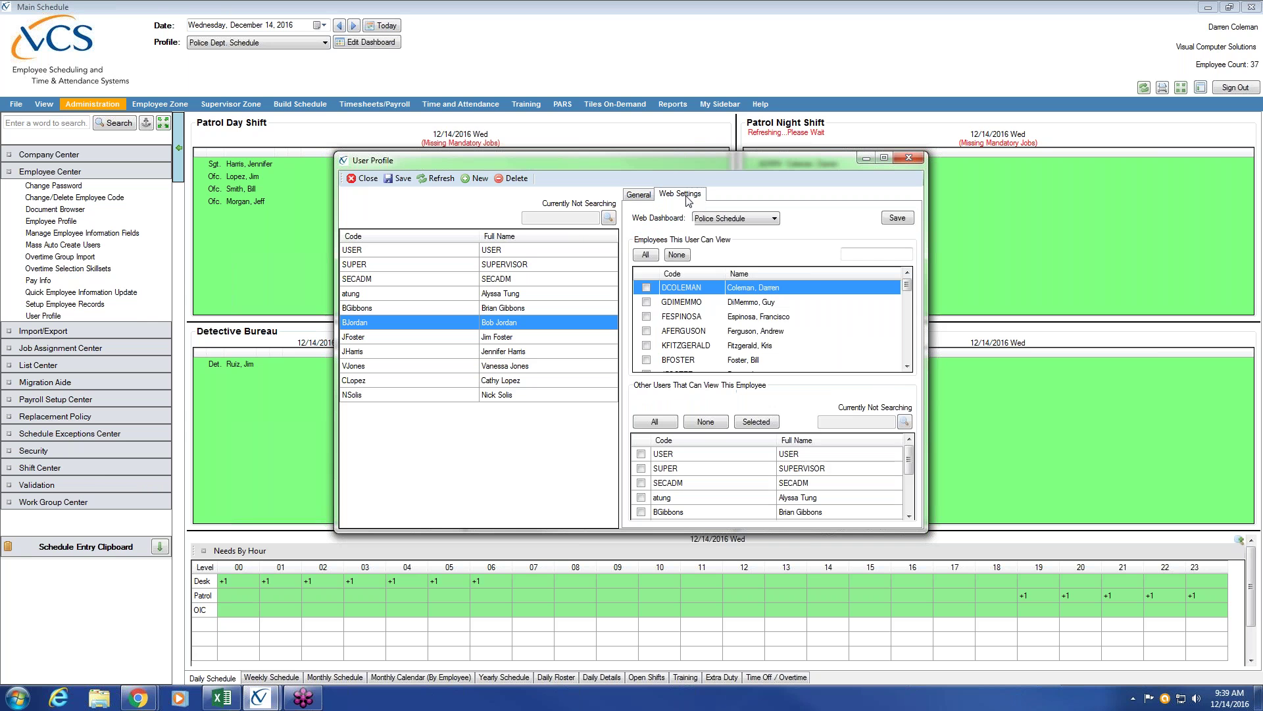
{"action": "left_click", "coordinate": [775, 219]}
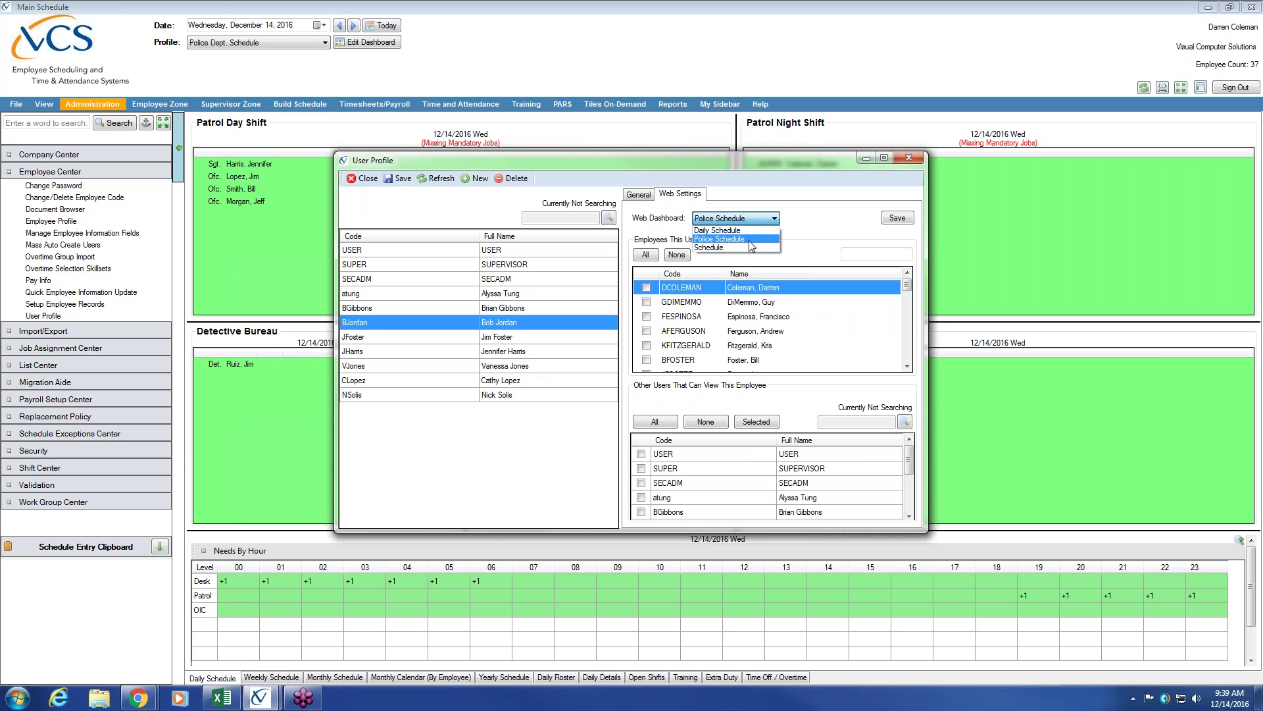
{"action": "left_click", "coordinate": [749, 239]}
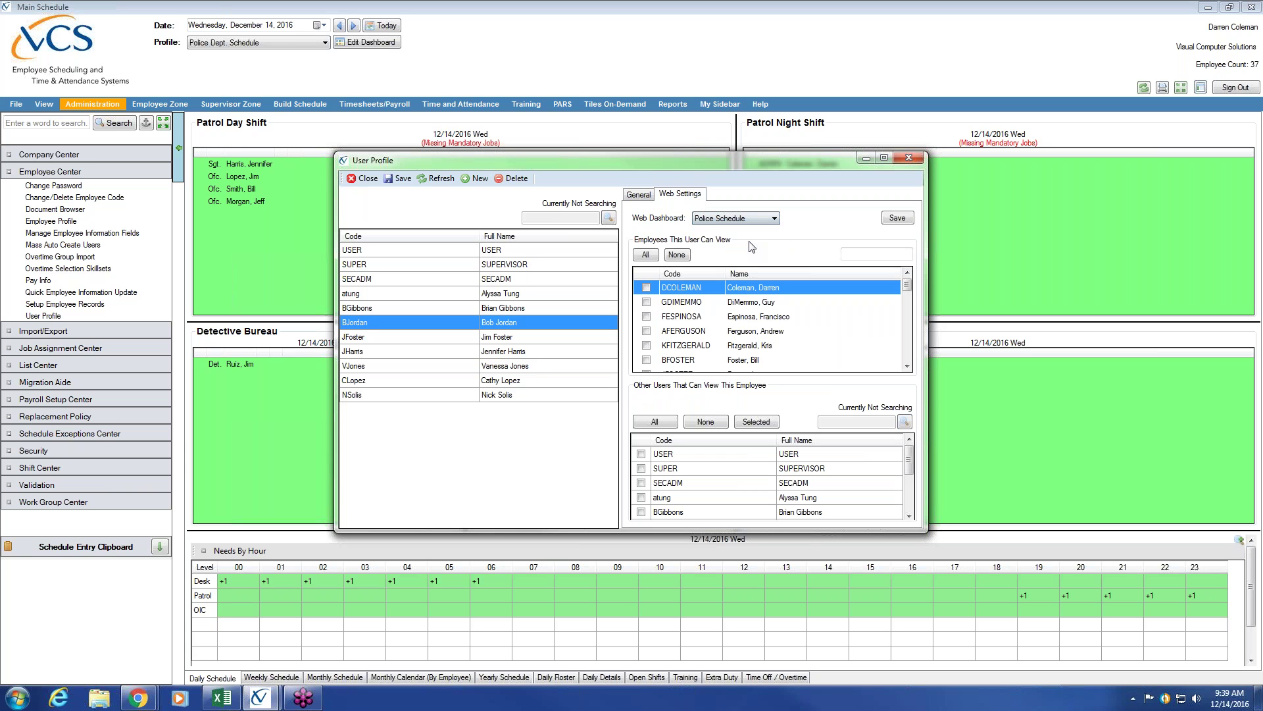
{"action": "left_click", "coordinate": [639, 196]}
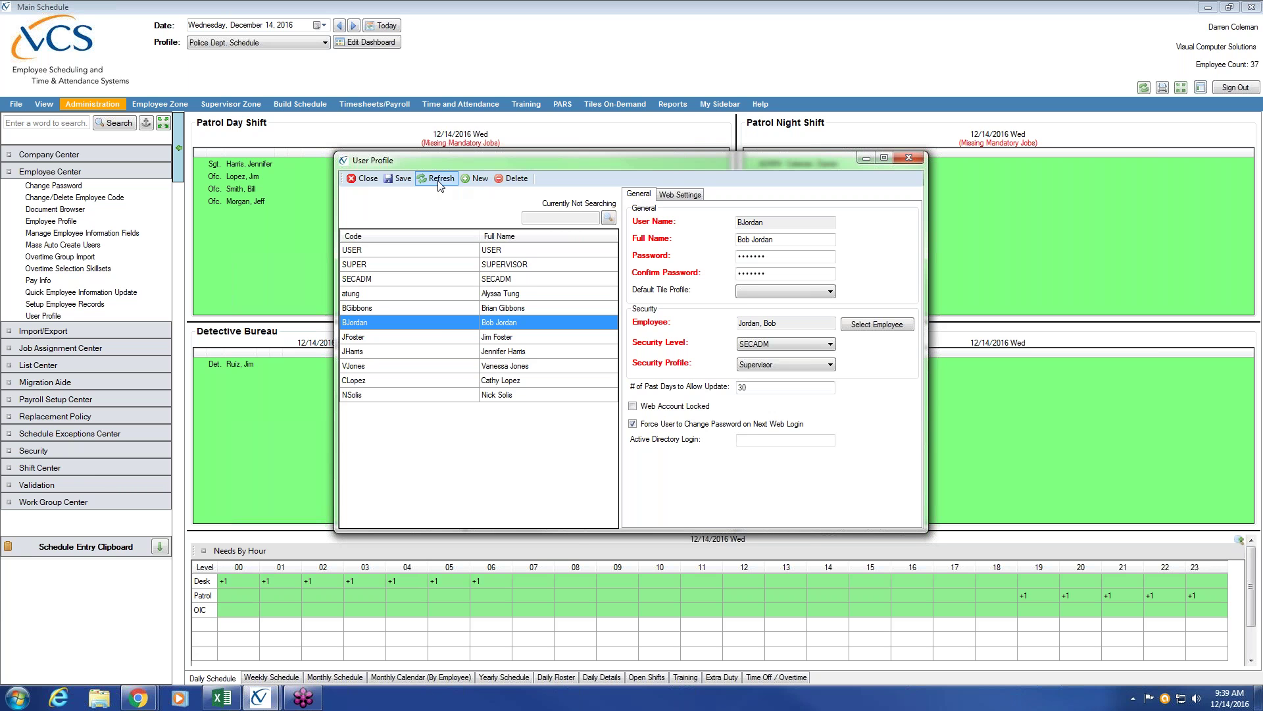
{"action": "left_click", "coordinate": [402, 179]}
Open another supervisor account and switch Web Account Locked on, then off again.
{"action": "left_click", "coordinate": [511, 324]}
{"action": "left_click", "coordinate": [536, 353]}
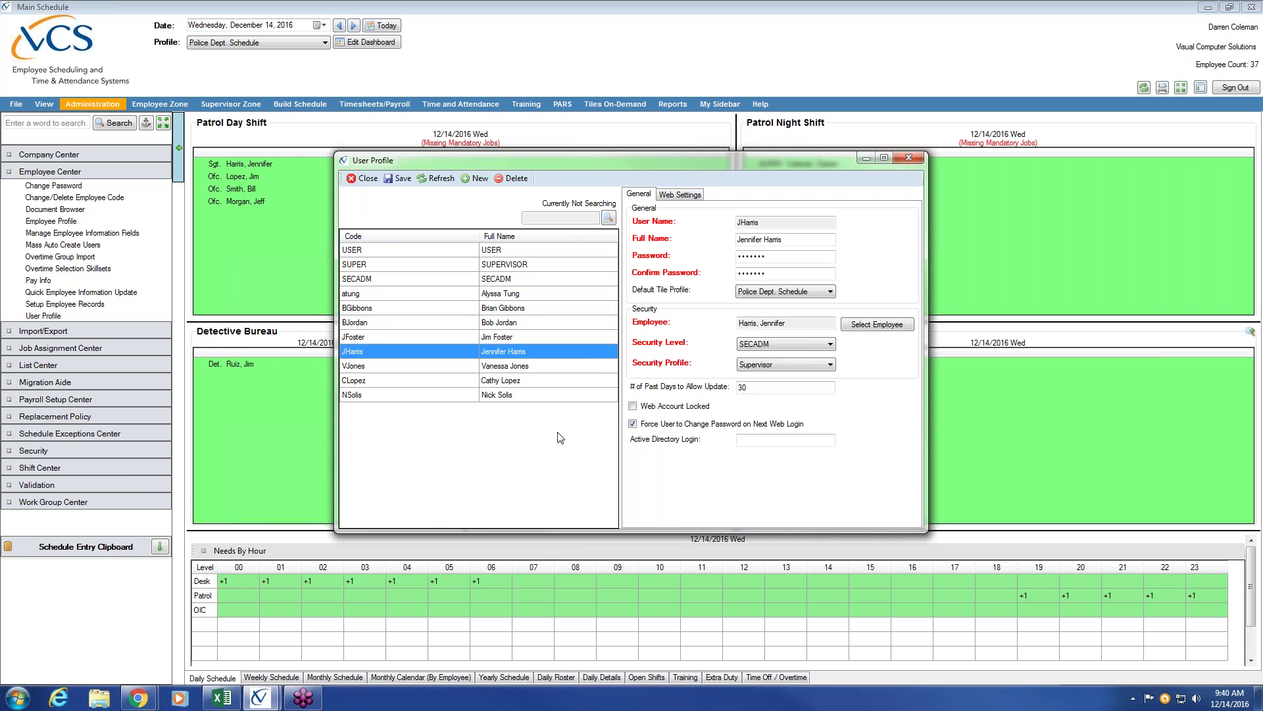
{"action": "left_click", "coordinate": [634, 407]}
{"action": "left_click", "coordinate": [633, 406]}
Enter a new password and its confirmation for the account, then save.
{"action": "double_click", "coordinate": [764, 256]}
{"action": "type", "text": "p"}
{"action": "key", "text": "Tab"}
{"action": "type", "text": "passpass"}
{"action": "left_click", "coordinate": [400, 184]}
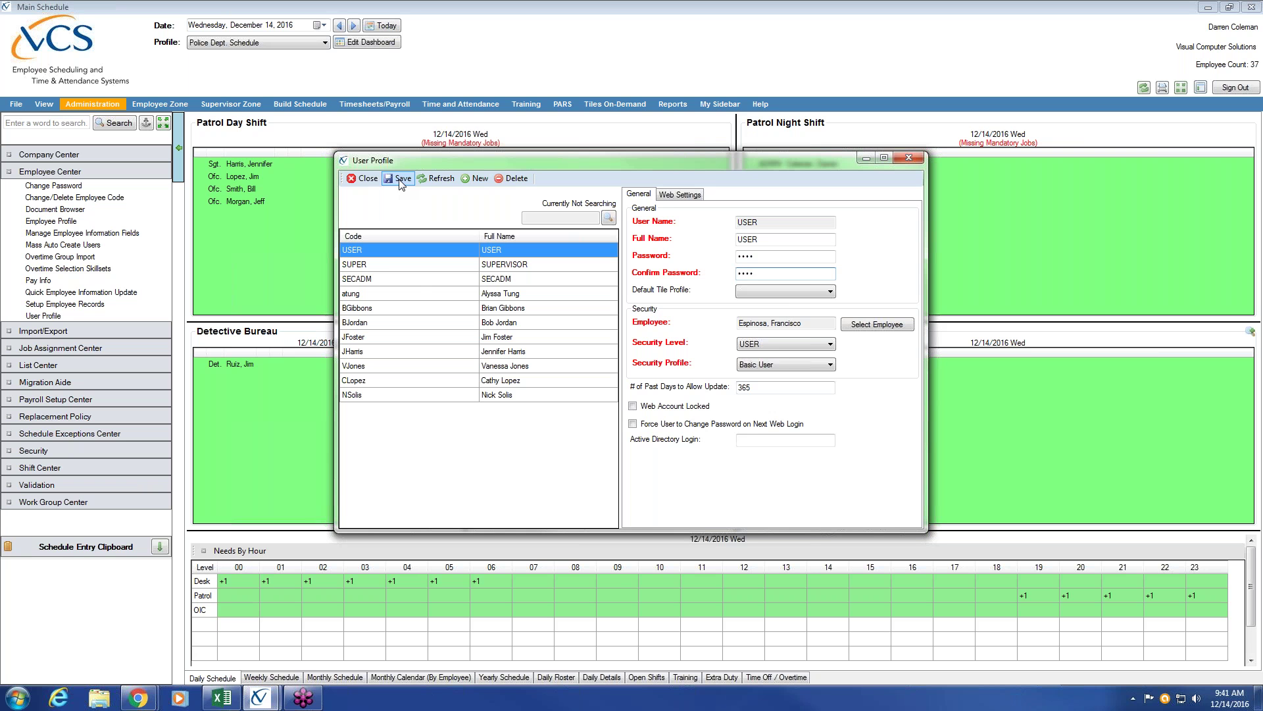
{"action": "left_click", "coordinate": [366, 279]}
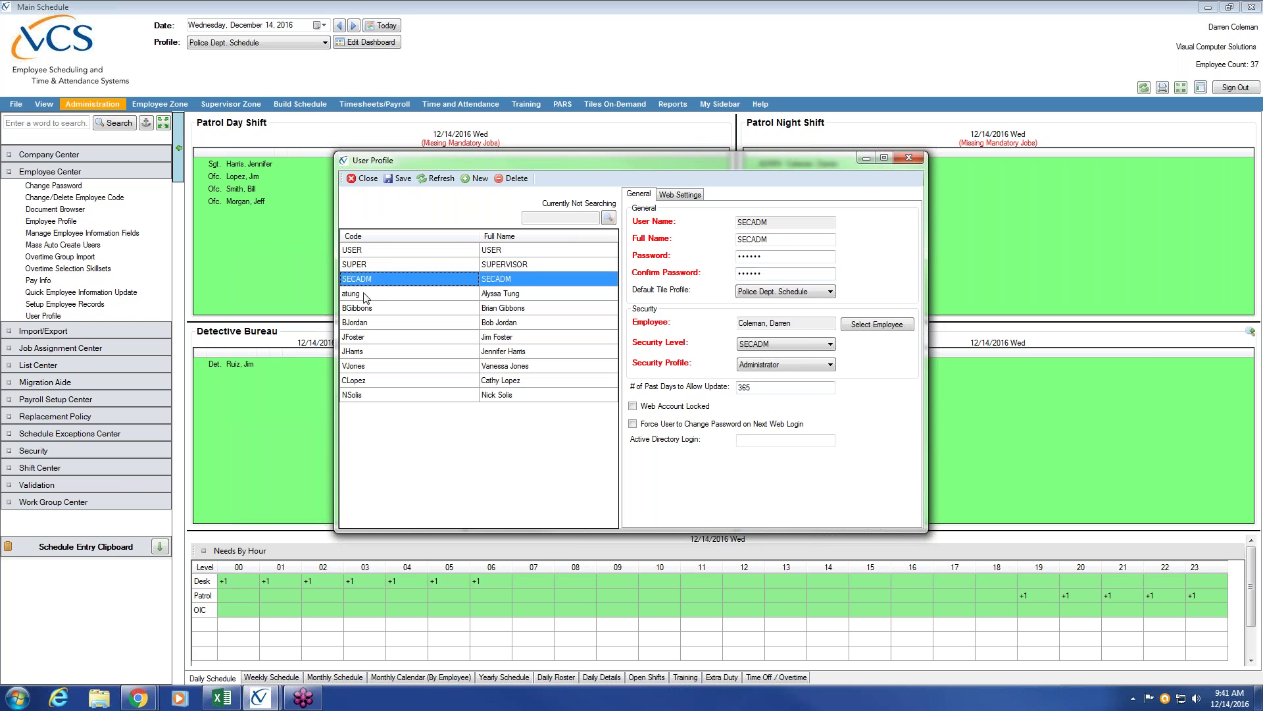
{"action": "left_click", "coordinate": [365, 296]}
{"action": "left_click", "coordinate": [362, 311]}
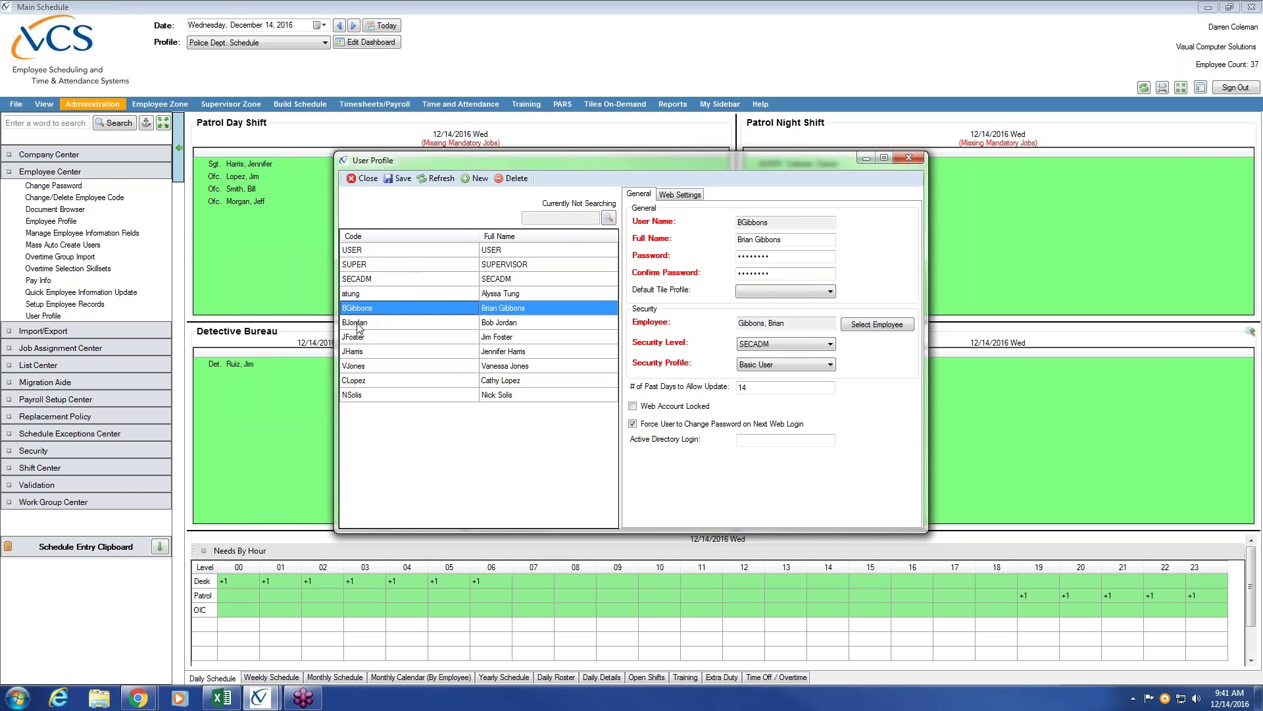
{"action": "left_click", "coordinate": [359, 324]}
{"action": "left_click", "coordinate": [356, 338]}
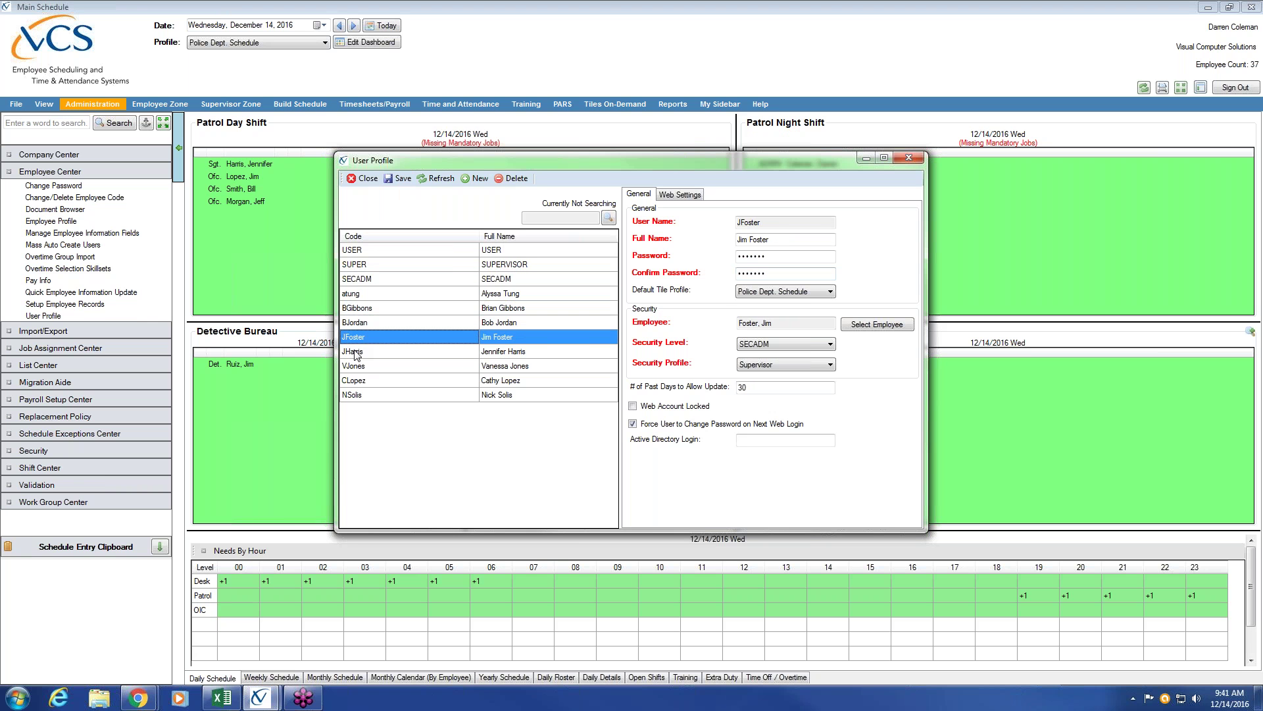
{"action": "left_click", "coordinate": [355, 353]}
{"action": "left_click", "coordinate": [359, 370]}
{"action": "left_click", "coordinate": [360, 382]}
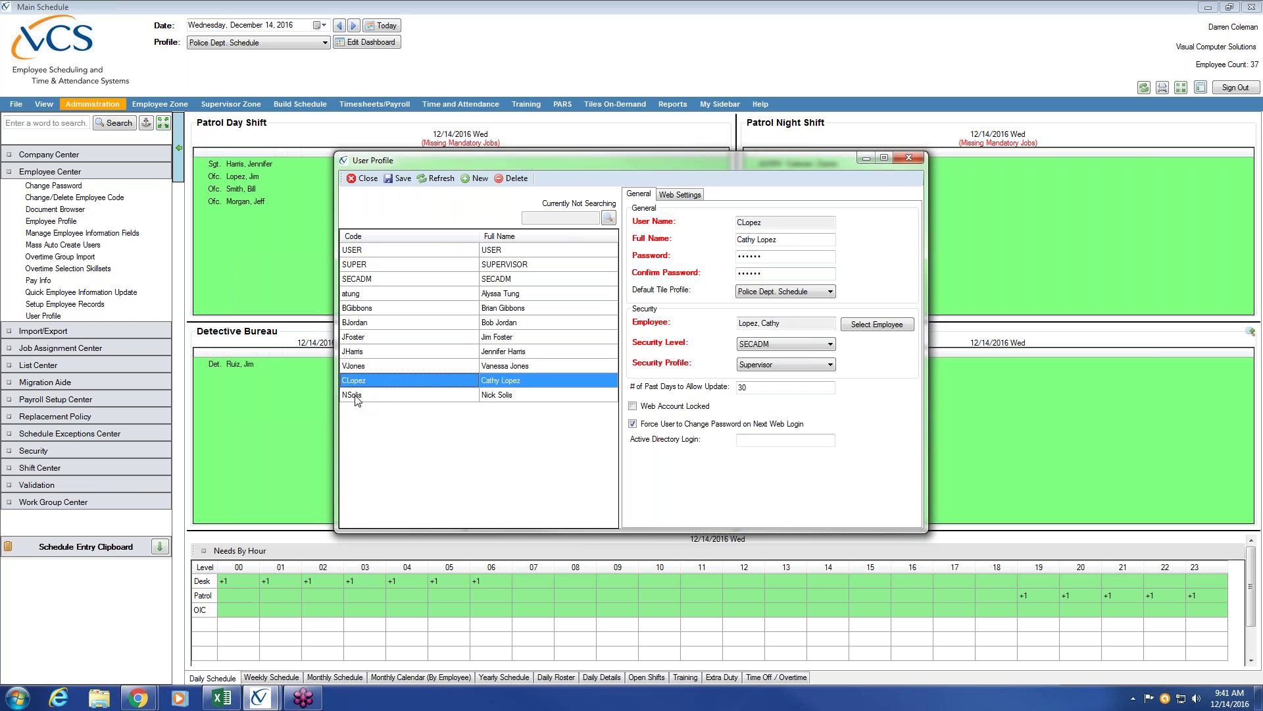
{"action": "left_click", "coordinate": [356, 398]}
{"action": "left_click", "coordinate": [365, 381]}
{"action": "left_click", "coordinate": [369, 363]}
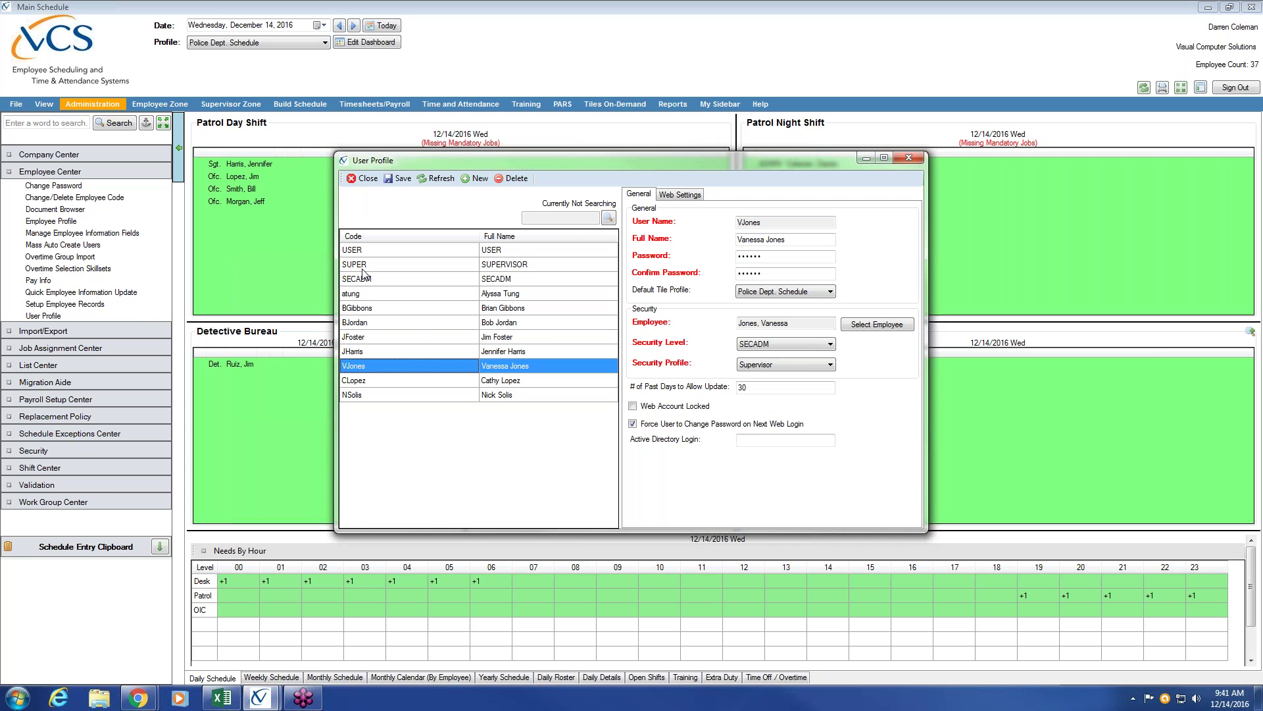
{"action": "left_click", "coordinate": [366, 323]}
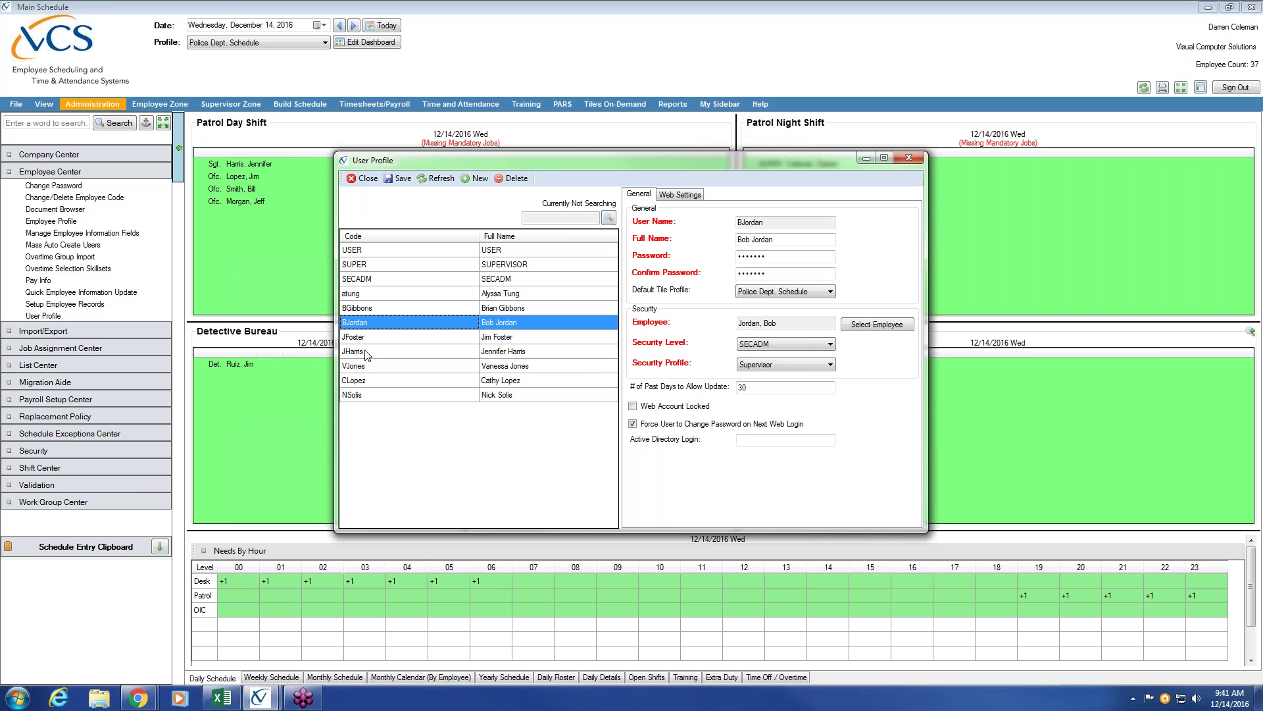
{"action": "left_click", "coordinate": [365, 351]}
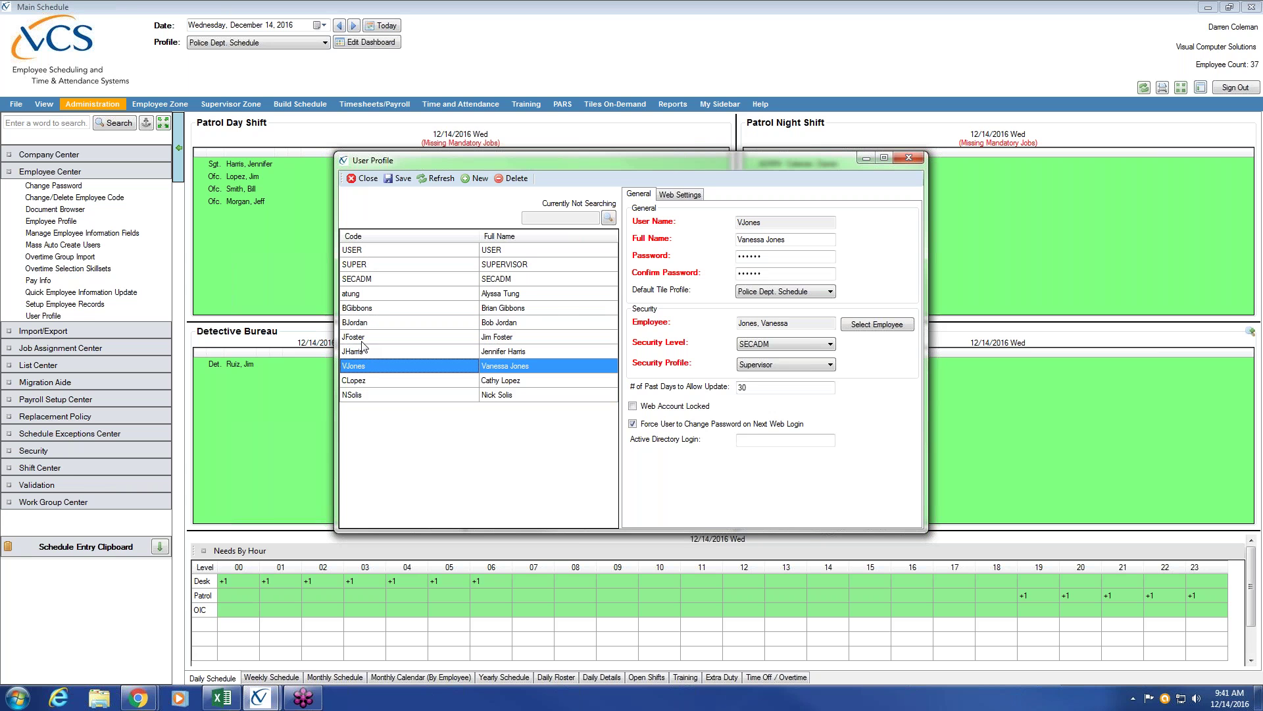
{"action": "key", "text": "Up"}
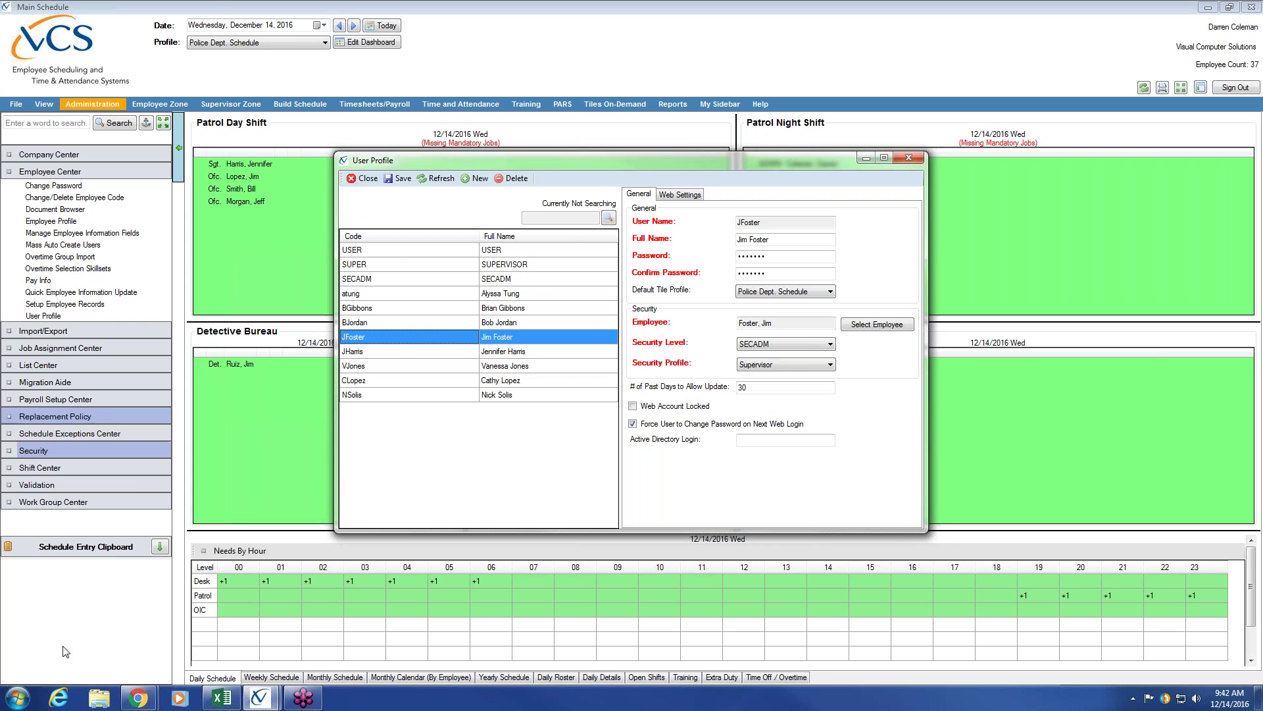
{"action": "mouse_move", "coordinate": [138, 697]}
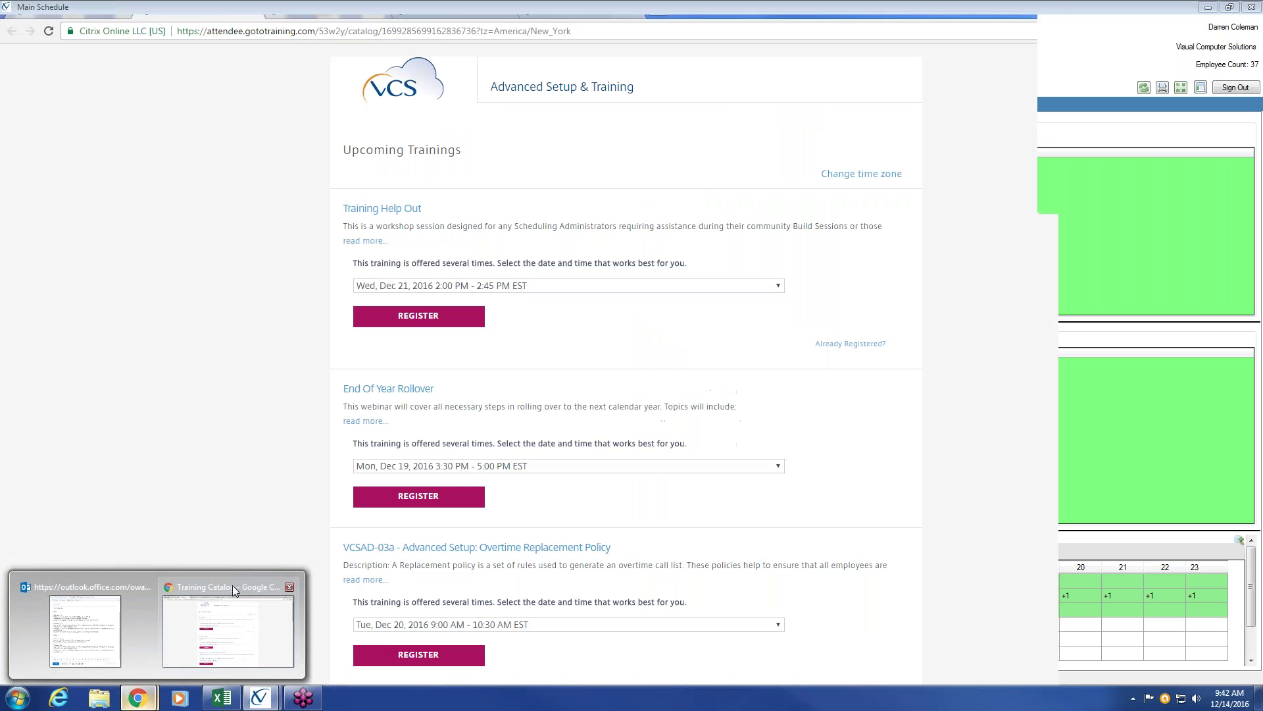
Open the VCS web login page in Chrome by entering 'login' in the address bar.
{"action": "left_click", "coordinate": [231, 586]}
{"action": "left_click", "coordinate": [335, 31]}
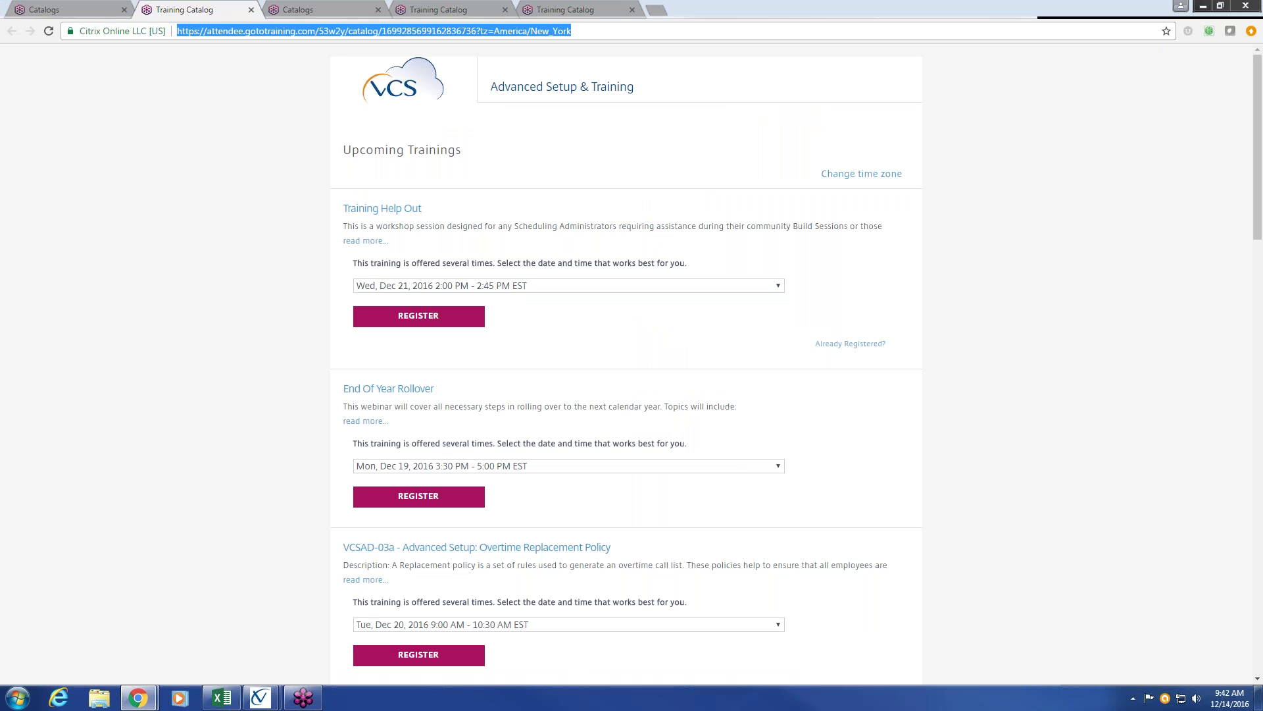
{"action": "type", "text": "login.vcssoftware.com"}
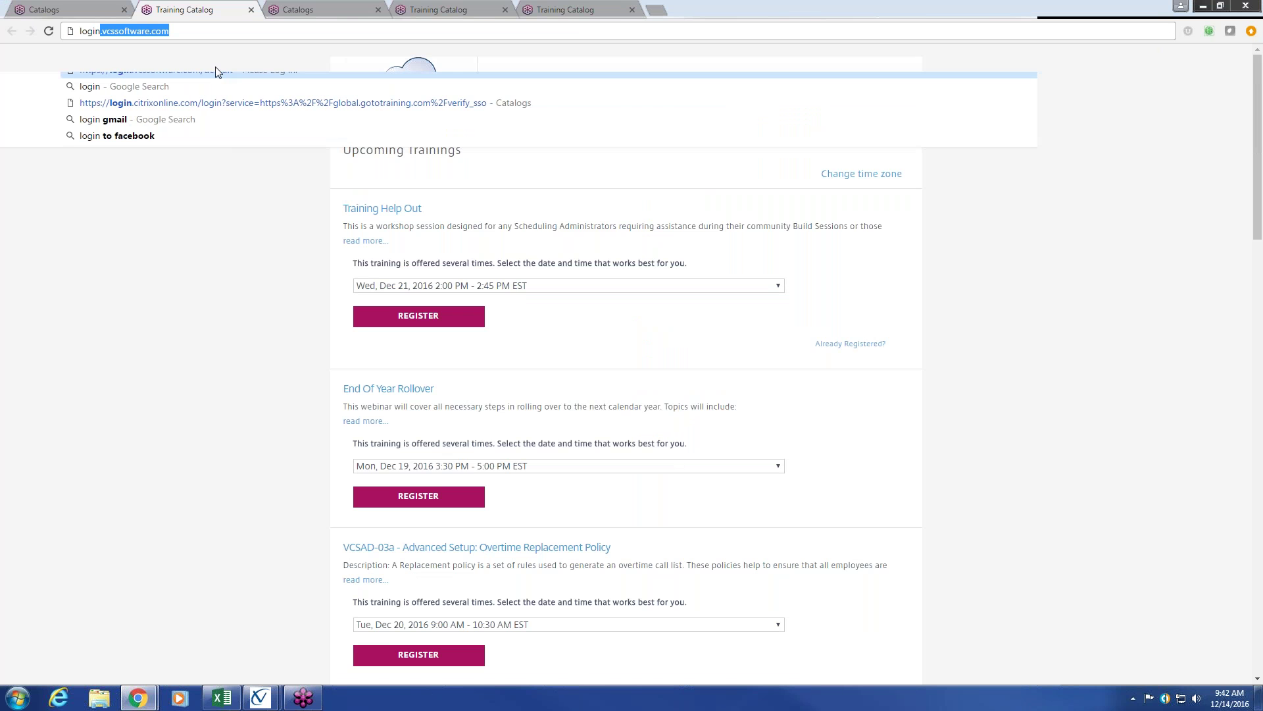
{"action": "key", "text": "Return"}
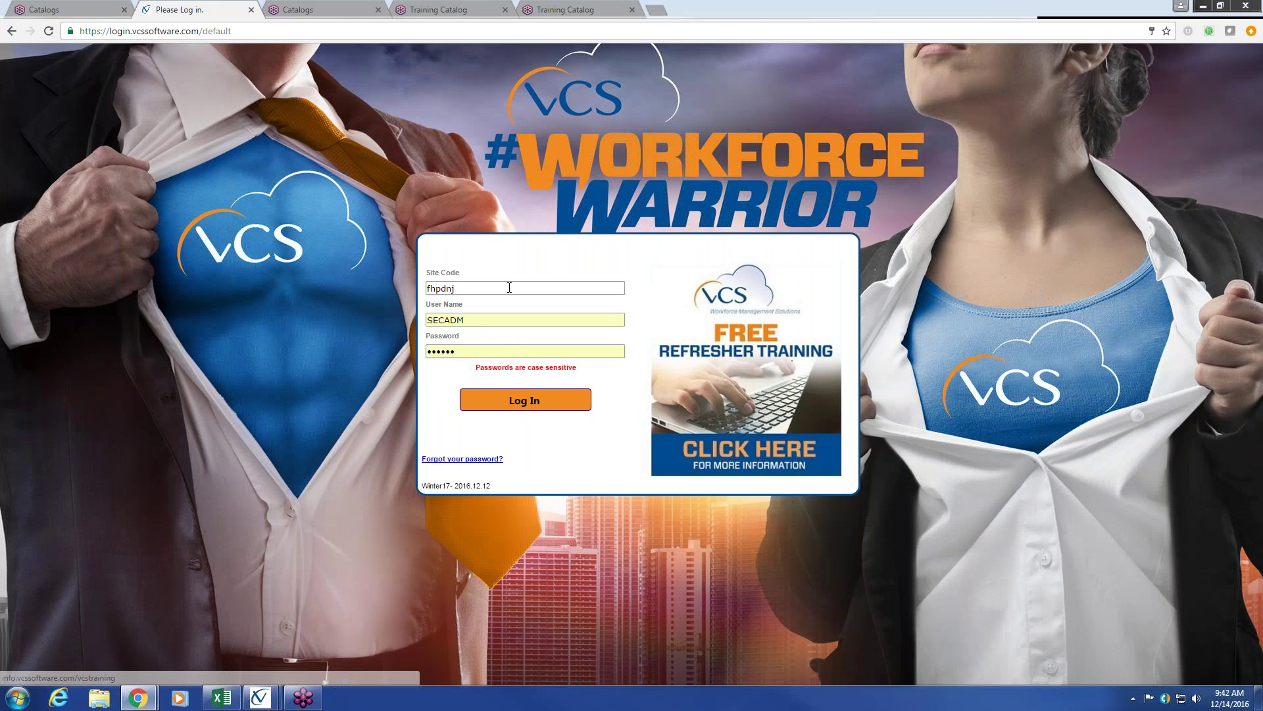
Clear the prefilled Site Code field on the login page.
{"action": "double_click", "coordinate": [509, 288]}
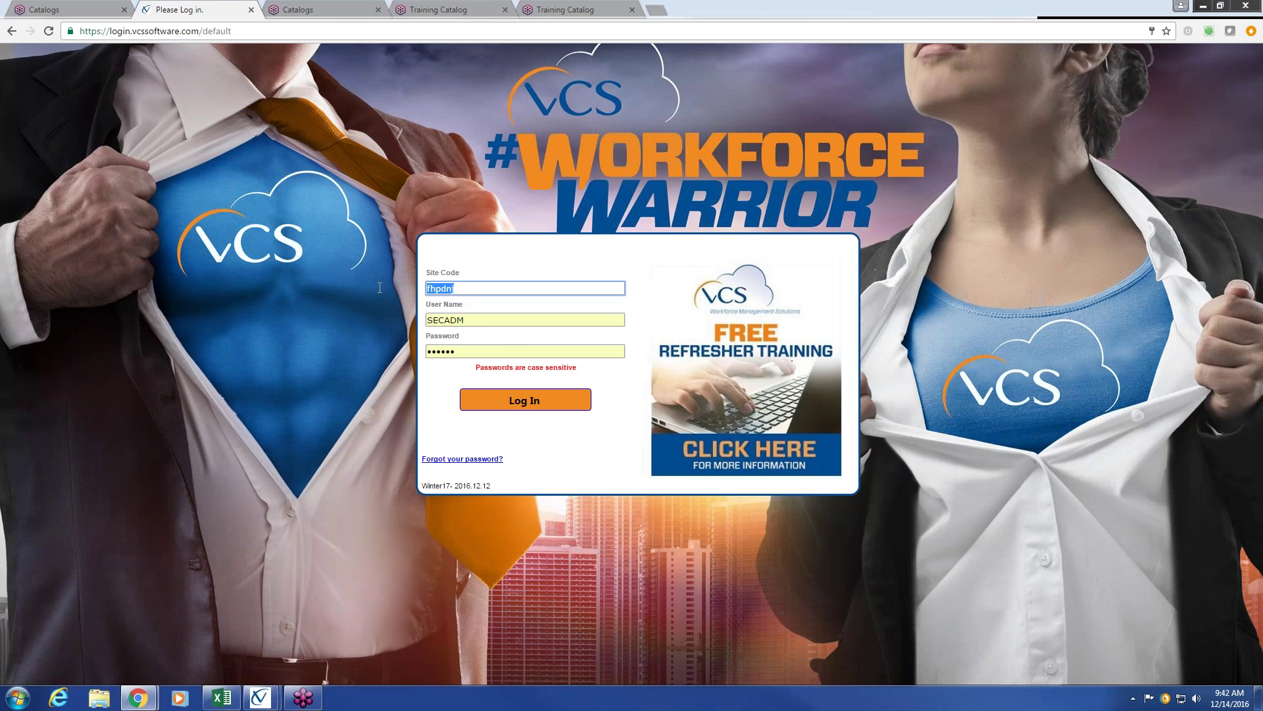
{"action": "key", "text": "BackSpace"}
{"action": "left_click", "coordinate": [586, 448]}
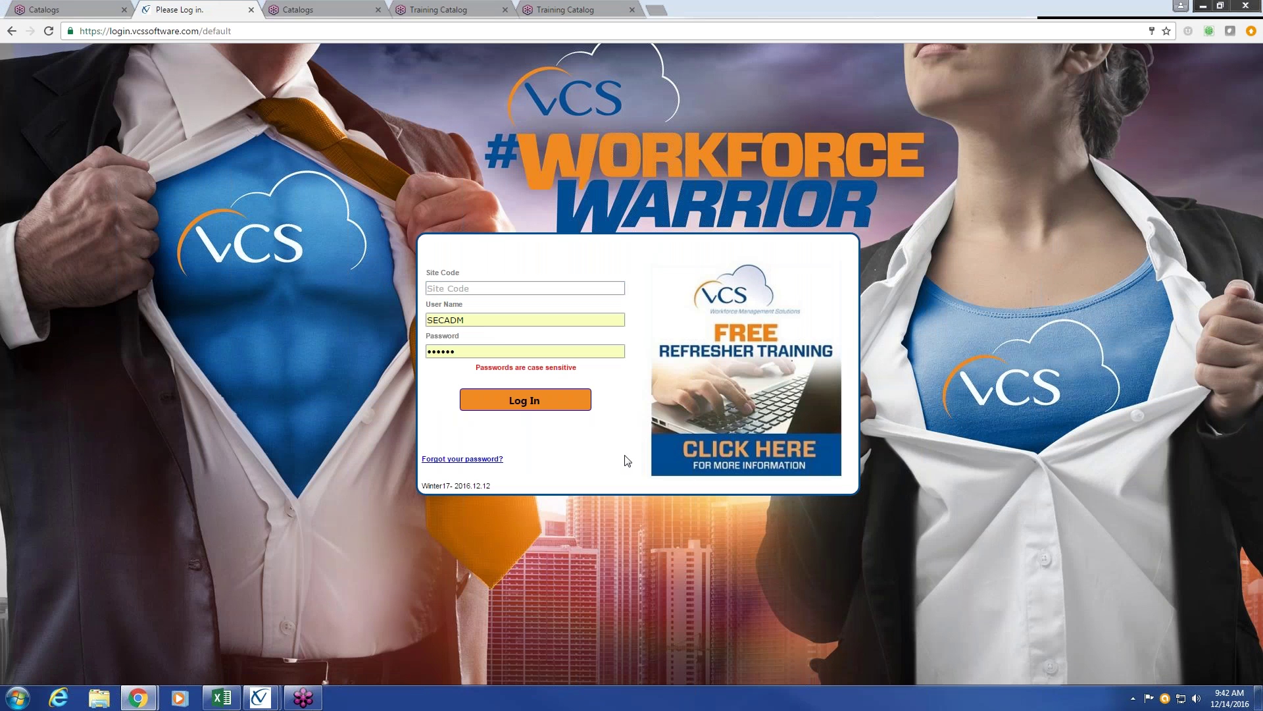